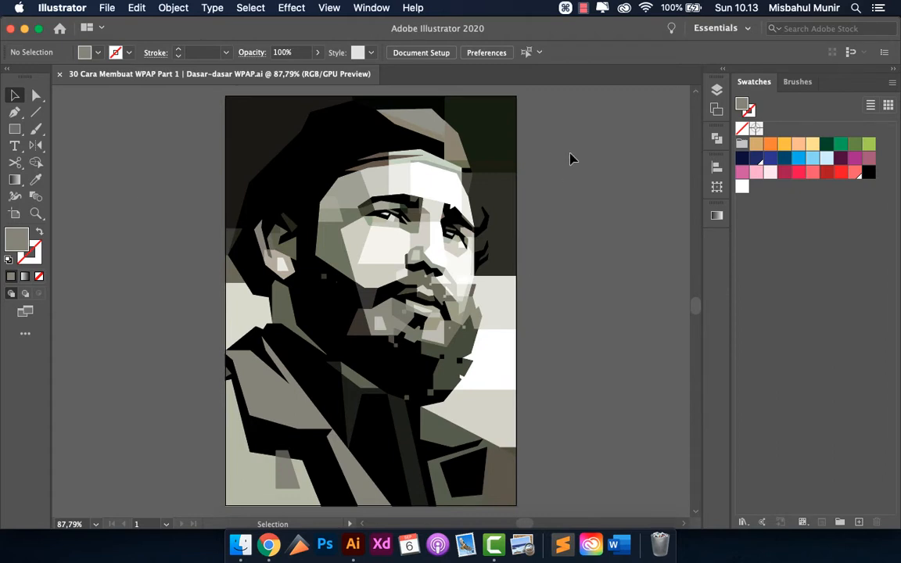
Examine the grayscale WPAP portrait as a whole and the facial facets up close
{"action": "scroll", "coordinate": [460, 180], "scroll_direction": "down", "scroll_amount": 1}
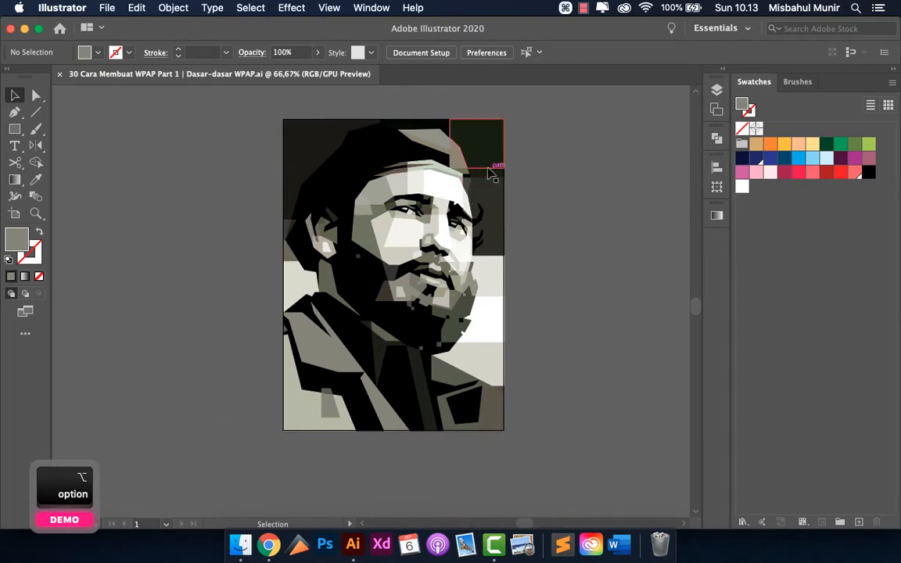
{"action": "scroll", "coordinate": [341, 242], "scroll_direction": "up", "scroll_amount": 2}
{"action": "scroll", "coordinate": [563, 160], "scroll_direction": "down", "scroll_amount": 2}
{"action": "scroll", "coordinate": [297, 204], "scroll_direction": "down", "scroll_amount": 2}
{"action": "scroll", "coordinate": [469, 175], "scroll_direction": "up", "scroll_amount": 1}
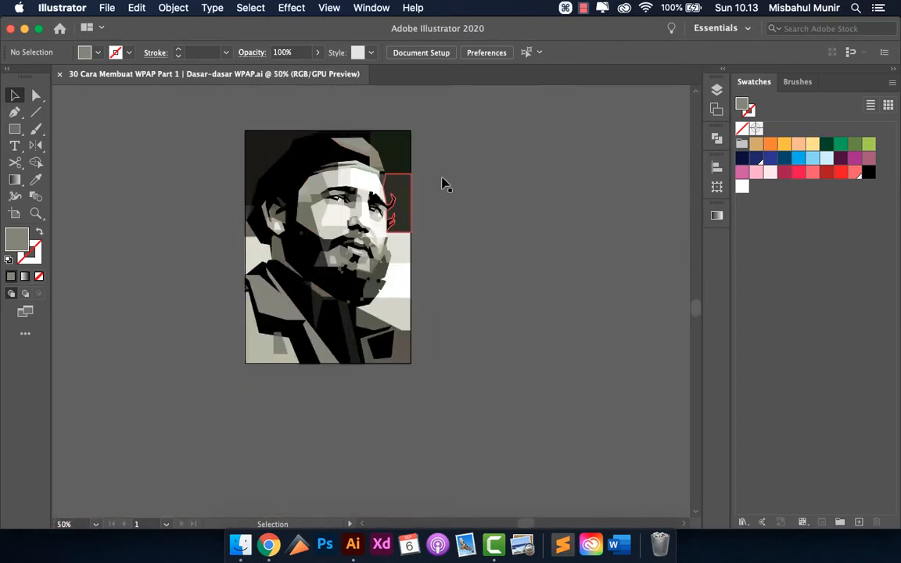
{"action": "scroll", "coordinate": [270, 215], "scroll_direction": "up", "scroll_amount": 5}
{"action": "scroll", "coordinate": [267, 234], "scroll_direction": "down", "scroll_amount": 1}
{"action": "scroll", "coordinate": [452, 191], "scroll_direction": "down", "scroll_amount": 2}
{"action": "scroll", "coordinate": [352, 211], "scroll_direction": "up", "scroll_amount": 2}
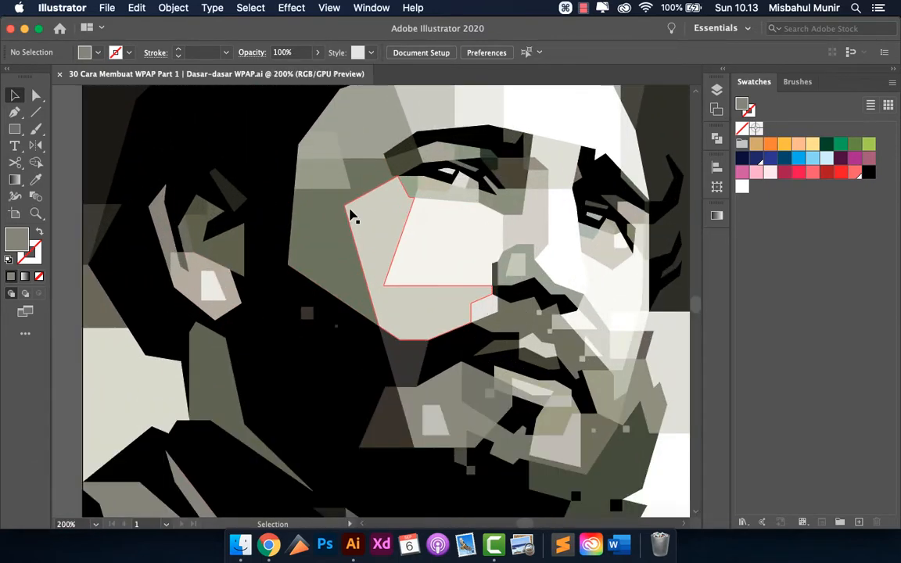
{"action": "scroll", "coordinate": [352, 212], "scroll_direction": "down", "scroll_amount": 1}
{"action": "scroll", "coordinate": [313, 204], "scroll_direction": "up", "scroll_amount": 1}
{"action": "scroll", "coordinate": [211, 226], "scroll_direction": "down", "scroll_amount": 3}
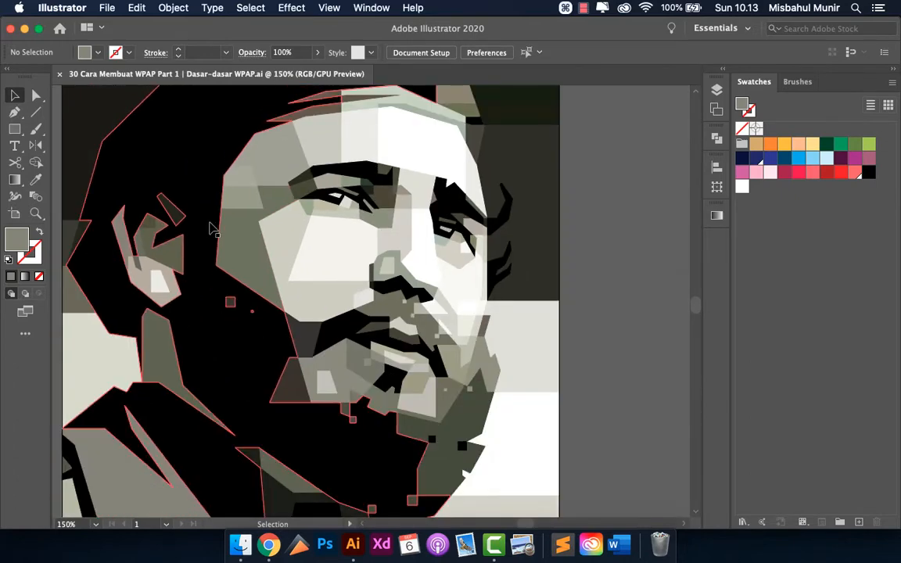
{"action": "scroll", "coordinate": [592, 190], "scroll_direction": "up", "scroll_amount": 2}
{"action": "scroll", "coordinate": [592, 190], "scroll_direction": "down", "scroll_amount": 2}
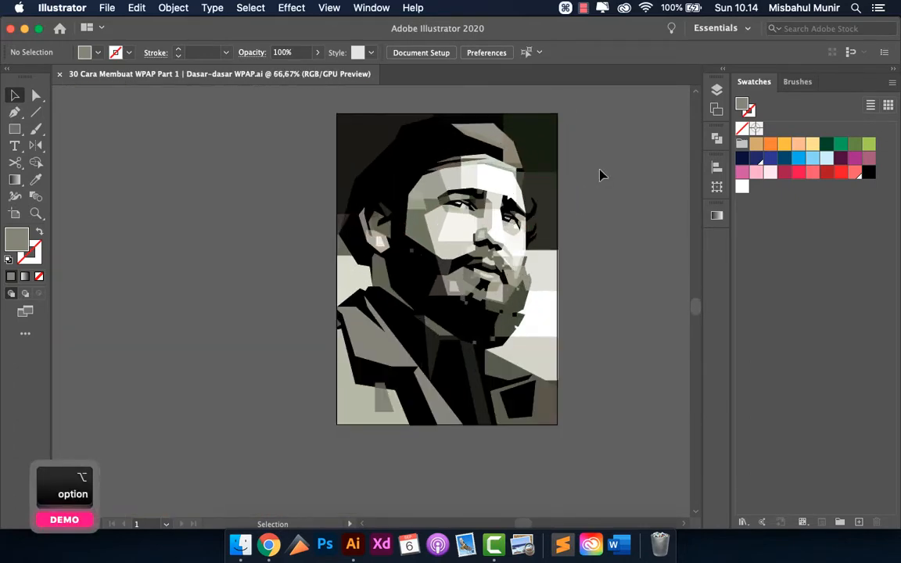
{"action": "scroll", "coordinate": [575, 216], "scroll_direction": "up", "scroll_amount": 1}
{"action": "scroll", "coordinate": [575, 215], "scroll_direction": "up", "scroll_amount": 1}
{"action": "scroll", "coordinate": [652, 120], "scroll_direction": "down", "scroll_amount": 1}
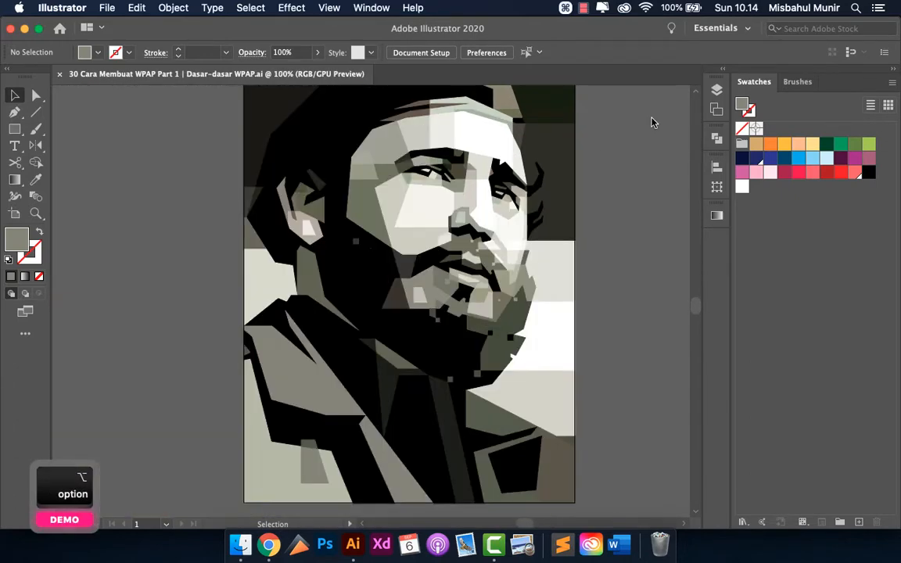
Toggle the visibility of Layer 2 several times to compare the faceted portrait with the reference photo
{"action": "left_click", "coordinate": [716, 90]}
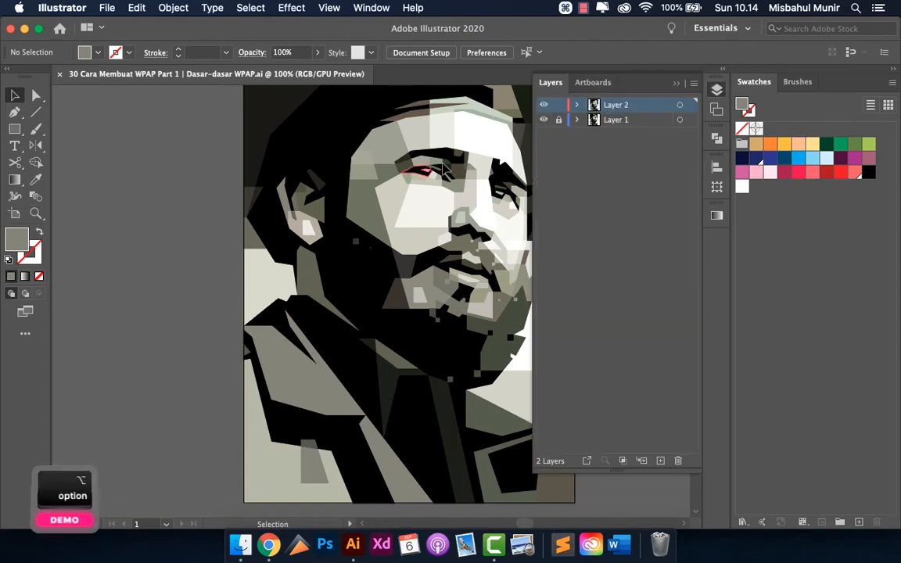
{"action": "scroll", "coordinate": [376, 161], "scroll_direction": "down", "scroll_amount": 2}
{"action": "scroll", "coordinate": [376, 161], "scroll_direction": "up", "scroll_amount": 1}
{"action": "left_click", "coordinate": [544, 105]}
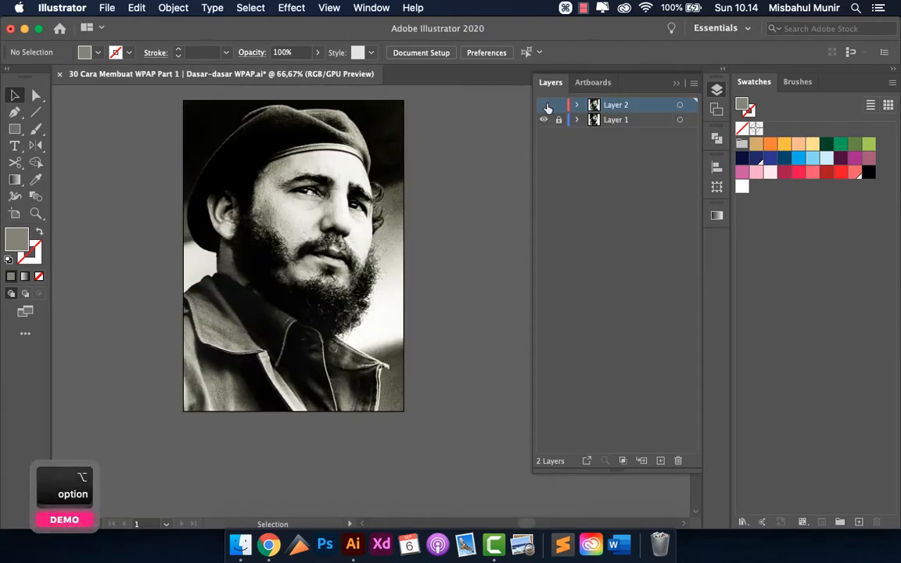
{"action": "left_click", "coordinate": [544, 105]}
{"action": "left_click", "coordinate": [545, 105]}
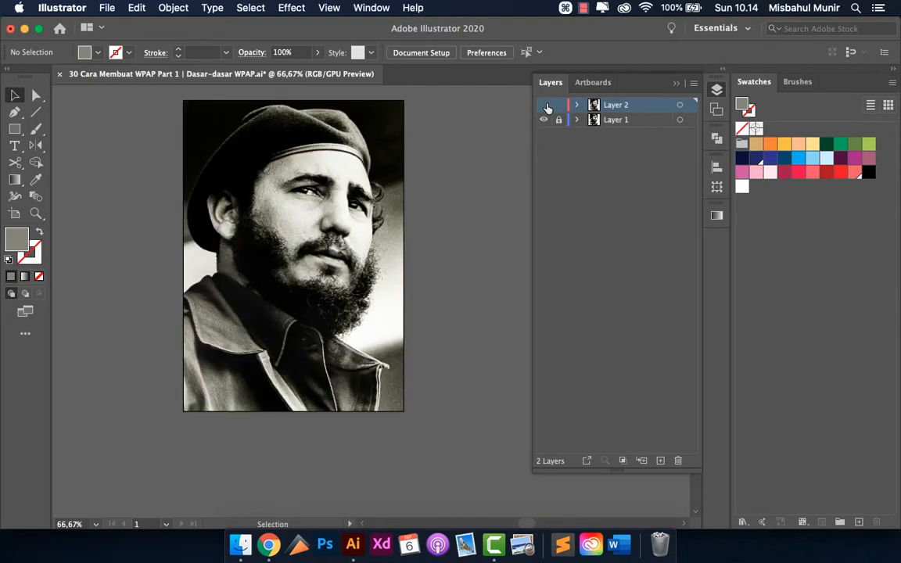
{"action": "left_click", "coordinate": [545, 104]}
{"action": "left_click", "coordinate": [544, 105]}
{"action": "left_click", "coordinate": [544, 105]}
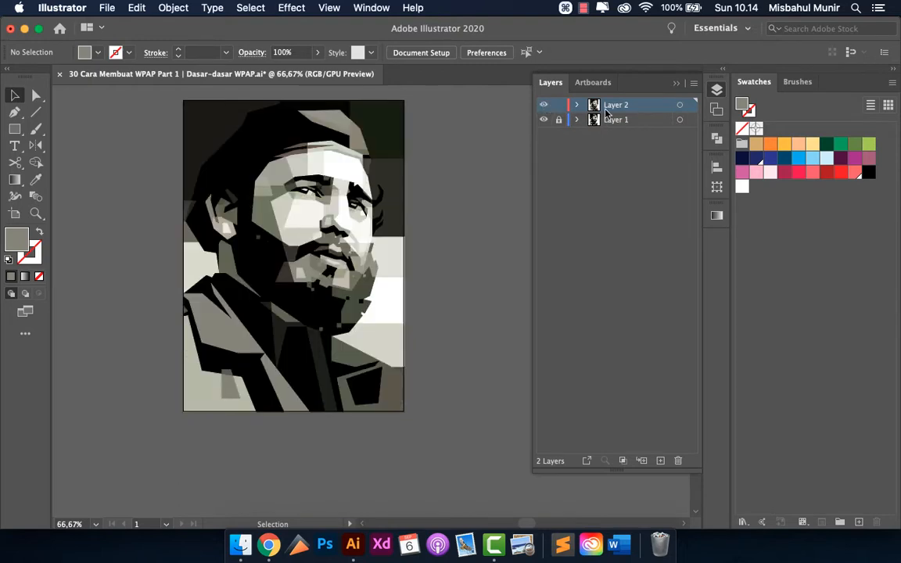
{"action": "left_click", "coordinate": [677, 84]}
Inspect the facets of the collar, beard, mouth and cheek up close, and review the whole portrait
{"action": "scroll", "coordinate": [304, 359], "scroll_direction": "up", "scroll_amount": 2}
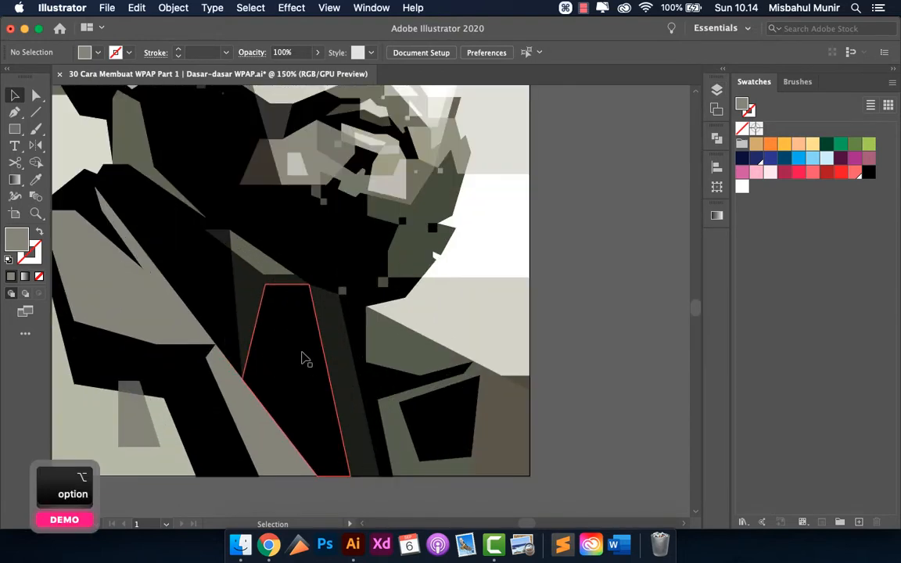
{"action": "scroll", "coordinate": [352, 400], "scroll_direction": "down", "scroll_amount": 2}
{"action": "scroll", "coordinate": [358, 404], "scroll_direction": "up", "scroll_amount": 2}
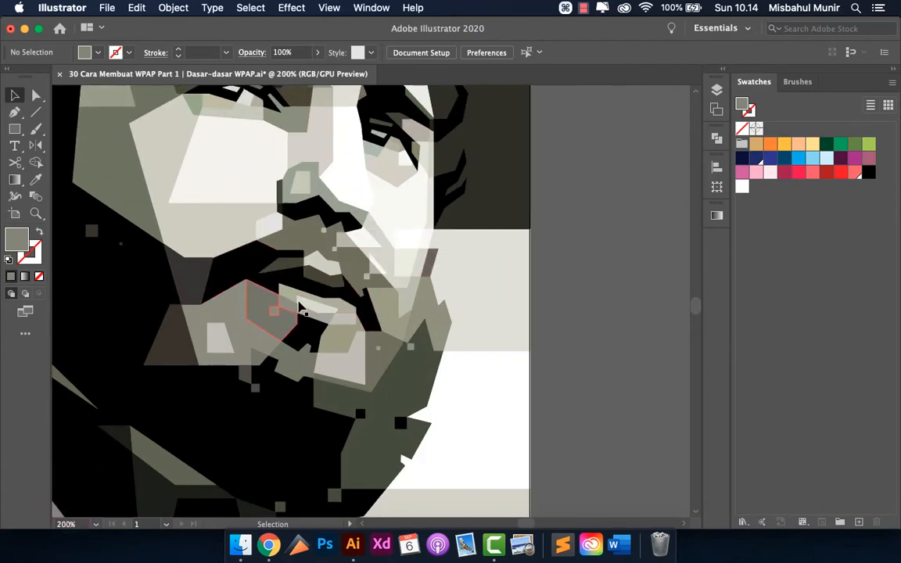
{"action": "scroll", "coordinate": [265, 305], "scroll_direction": "up", "scroll_amount": 4}
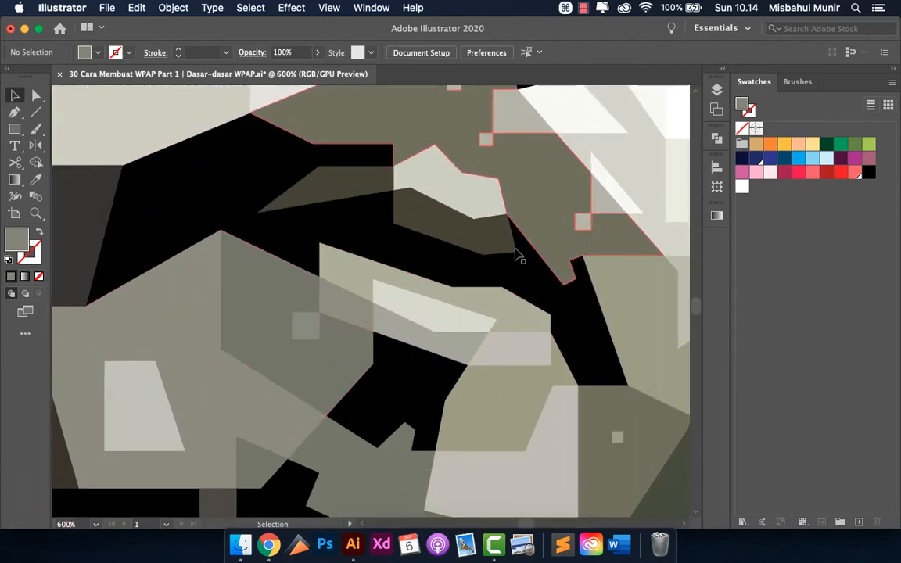
{"action": "scroll", "coordinate": [519, 255], "scroll_direction": "down", "scroll_amount": 2}
{"action": "scroll", "coordinate": [407, 160], "scroll_direction": "up", "scroll_amount": 2}
{"action": "scroll", "coordinate": [404, 166], "scroll_direction": "down", "scroll_amount": 5}
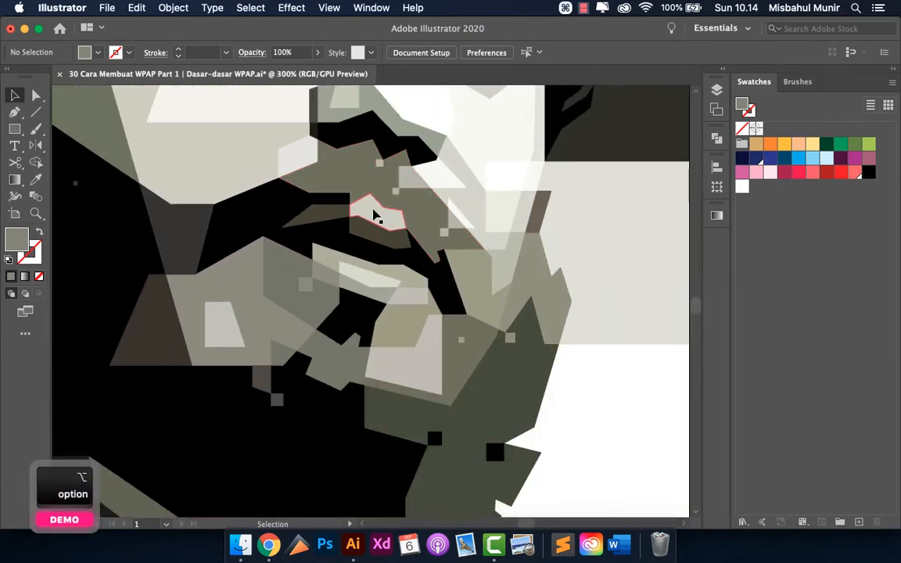
{"action": "scroll", "coordinate": [338, 210], "scroll_direction": "up", "scroll_amount": 3}
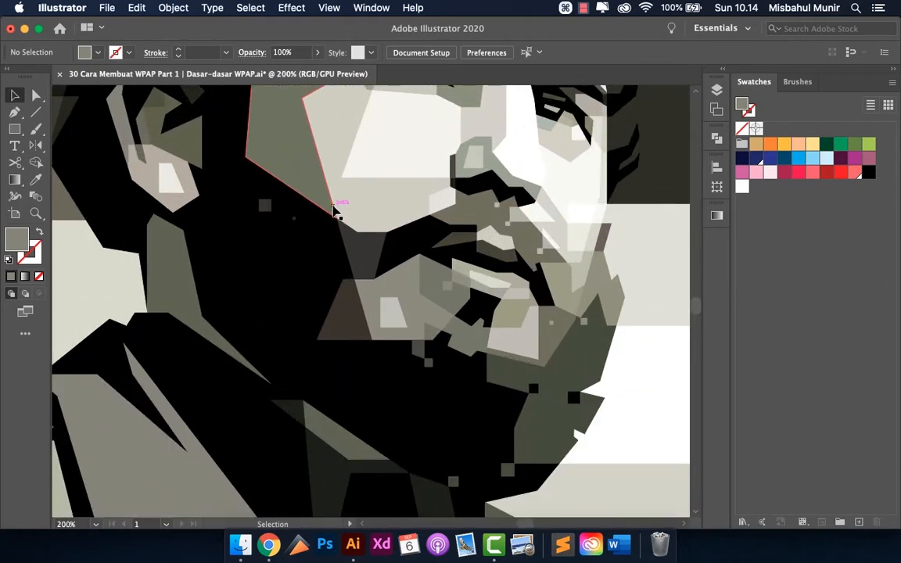
{"action": "scroll", "coordinate": [337, 205], "scroll_direction": "up", "scroll_amount": 2}
{"action": "scroll", "coordinate": [305, 226], "scroll_direction": "down", "scroll_amount": 3}
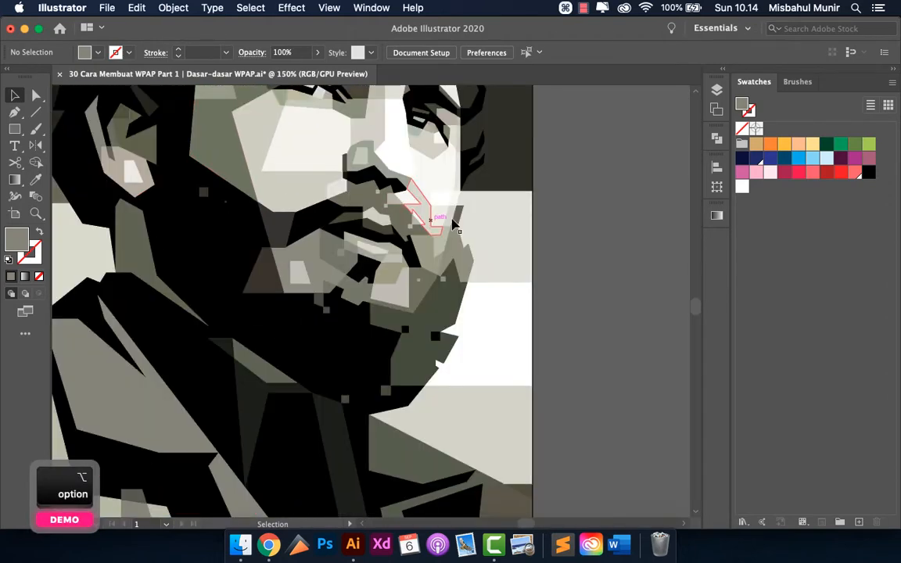
{"action": "scroll", "coordinate": [453, 225], "scroll_direction": "up", "scroll_amount": 2}
{"action": "scroll", "coordinate": [381, 211], "scroll_direction": "down", "scroll_amount": 4}
{"action": "scroll", "coordinate": [307, 297], "scroll_direction": "down", "scroll_amount": 2}
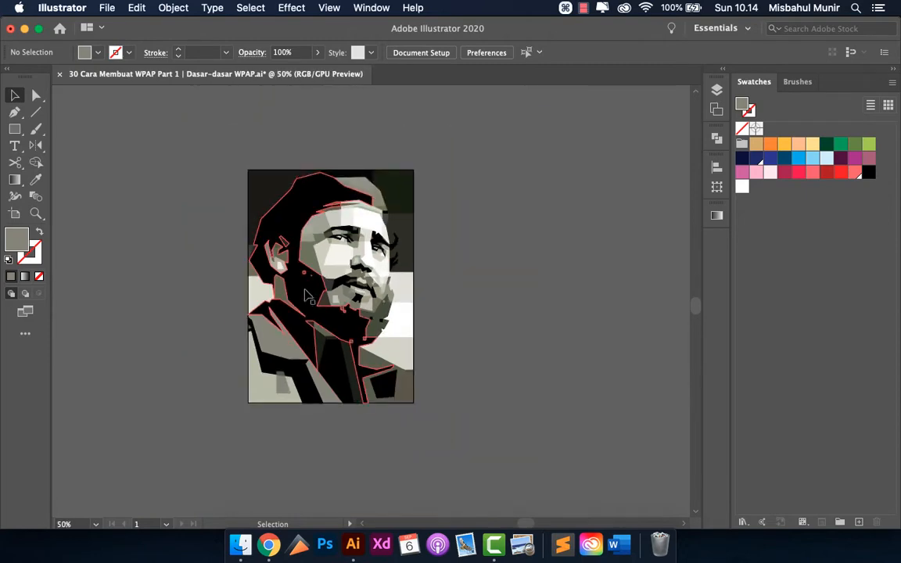
{"action": "scroll", "coordinate": [308, 298], "scroll_direction": "up", "scroll_amount": 4}
{"action": "scroll", "coordinate": [256, 233], "scroll_direction": "down", "scroll_amount": 2}
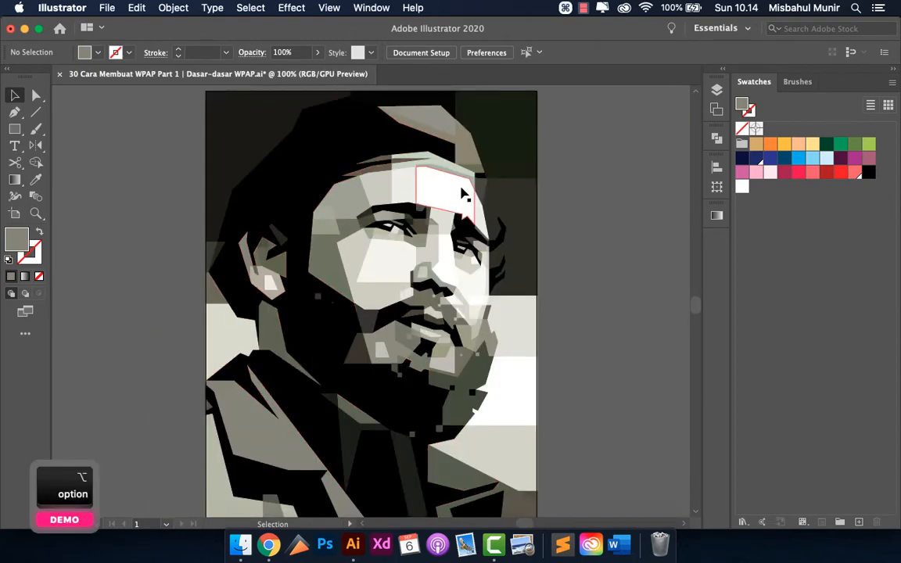
{"action": "scroll", "coordinate": [324, 202], "scroll_direction": "down", "scroll_amount": 1}
{"action": "scroll", "coordinate": [522, 215], "scroll_direction": "up", "scroll_amount": 2}
{"action": "scroll", "coordinate": [522, 219], "scroll_direction": "down", "scroll_amount": 1}
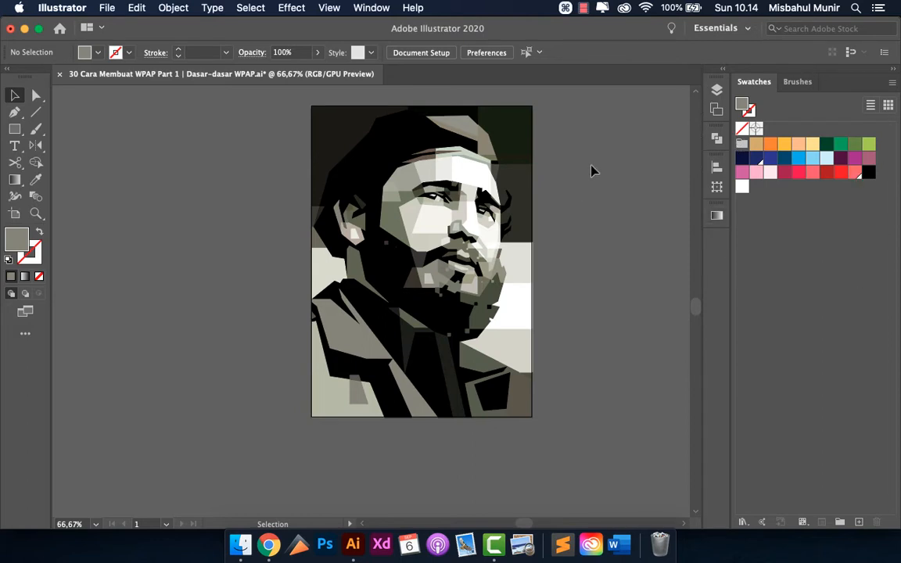
Inspect the facets around the eyes, eyebrows, forehead and beret
{"action": "scroll", "coordinate": [502, 249], "scroll_direction": "up", "scroll_amount": 3}
{"action": "scroll", "coordinate": [502, 249], "scroll_direction": "up", "scroll_amount": 1}
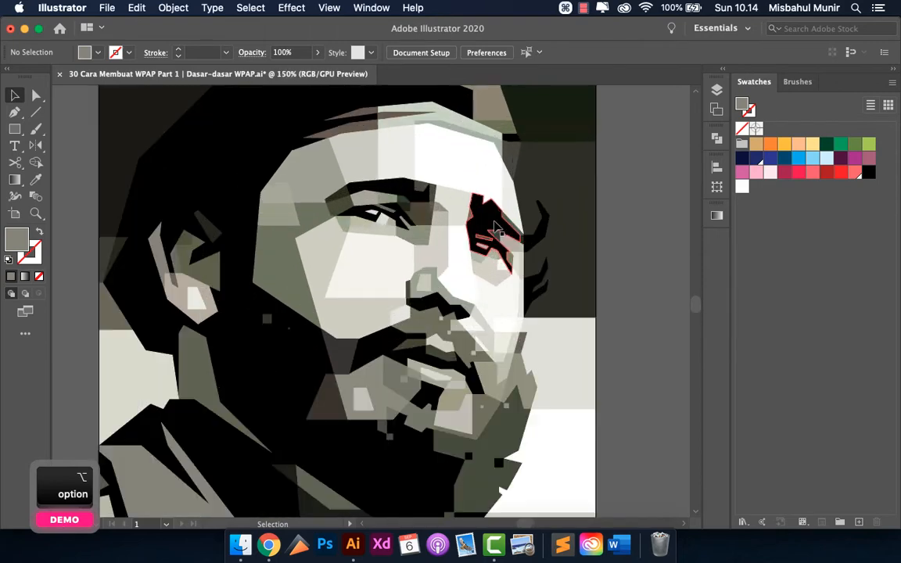
{"action": "scroll", "coordinate": [502, 248], "scroll_direction": "down", "scroll_amount": 2}
{"action": "scroll", "coordinate": [374, 195], "scroll_direction": "up", "scroll_amount": 2}
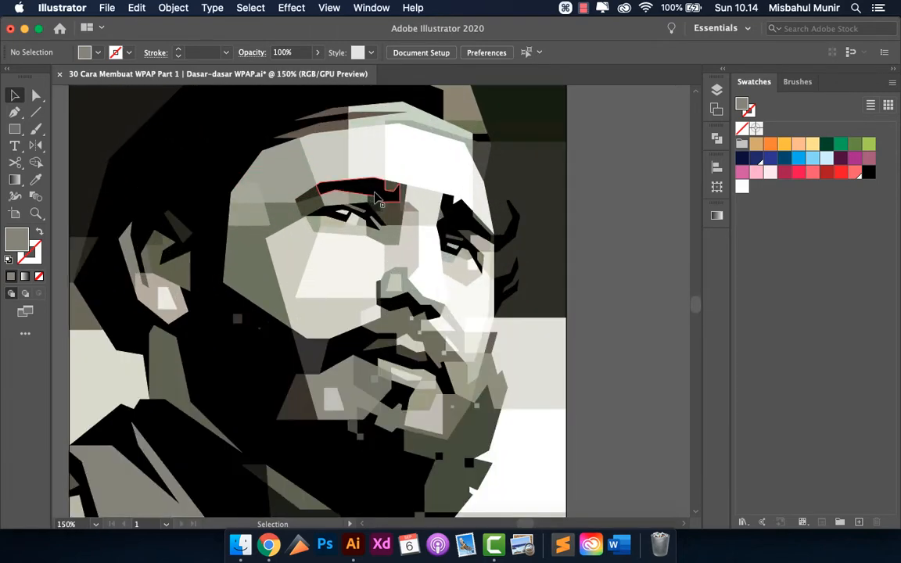
{"action": "scroll", "coordinate": [375, 197], "scroll_direction": "down", "scroll_amount": 2}
{"action": "scroll", "coordinate": [321, 232], "scroll_direction": "up", "scroll_amount": 2}
{"action": "scroll", "coordinate": [312, 225], "scroll_direction": "down", "scroll_amount": 2}
{"action": "scroll", "coordinate": [375, 121], "scroll_direction": "up", "scroll_amount": 1}
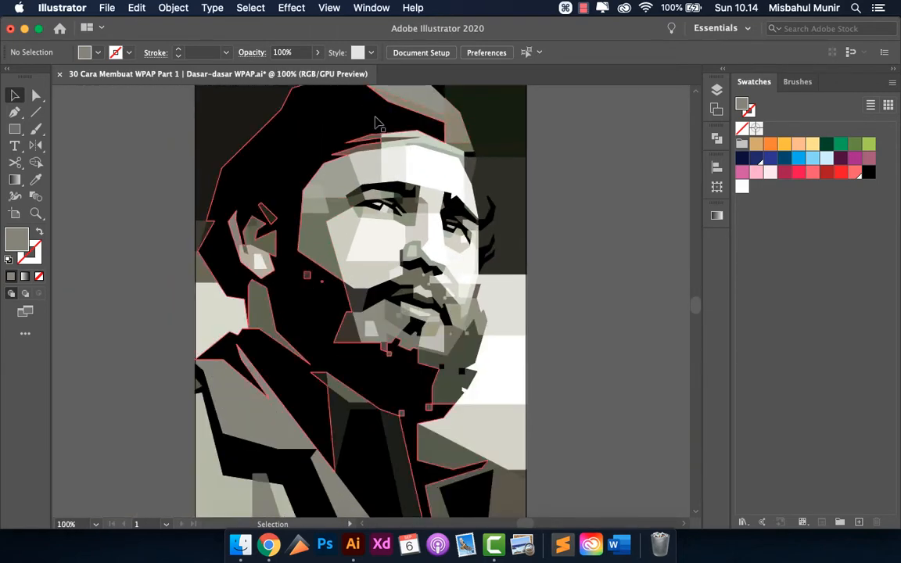
{"action": "scroll", "coordinate": [376, 121], "scroll_direction": "up", "scroll_amount": 1}
{"action": "scroll", "coordinate": [314, 201], "scroll_direction": "down", "scroll_amount": 1}
{"action": "scroll", "coordinate": [425, 161], "scroll_direction": "down", "scroll_amount": 1}
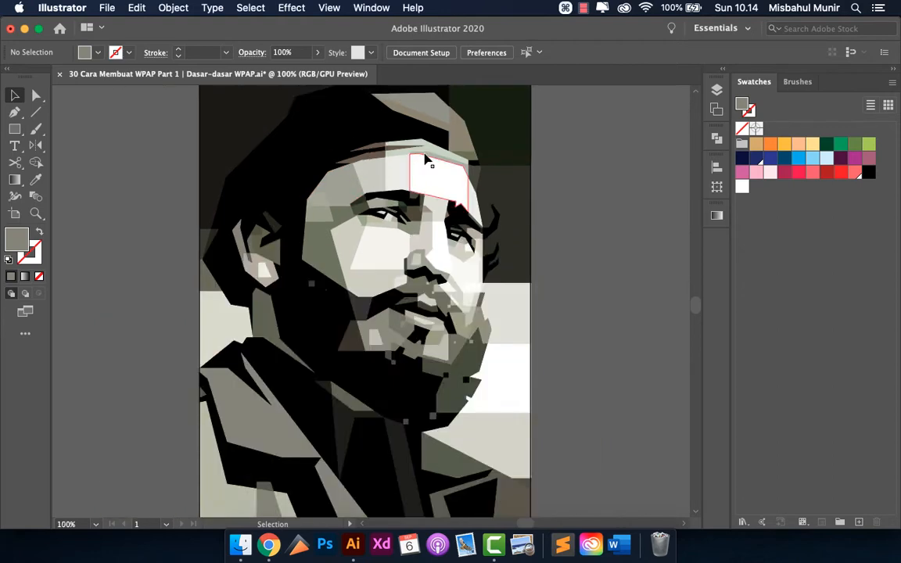
{"action": "scroll", "coordinate": [489, 199], "scroll_direction": "down", "scroll_amount": 1}
Hide Layer 2 to study the light and dark areas of the reference photo, and show the layer again
{"action": "left_click", "coordinate": [716, 90]}
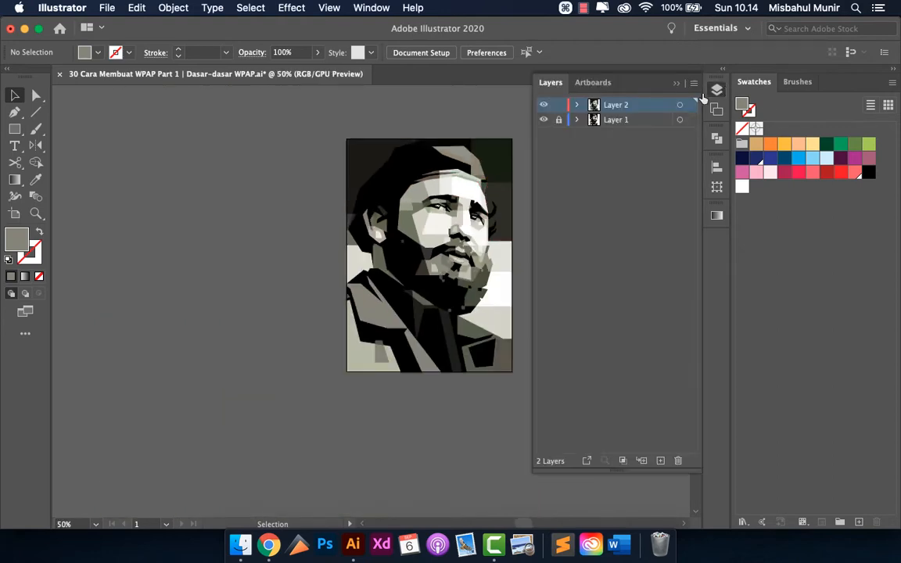
{"action": "left_click", "coordinate": [542, 107]}
{"action": "scroll", "coordinate": [235, 201], "scroll_direction": "down", "scroll_amount": 2}
{"action": "scroll", "coordinate": [332, 178], "scroll_direction": "up", "scroll_amount": 3}
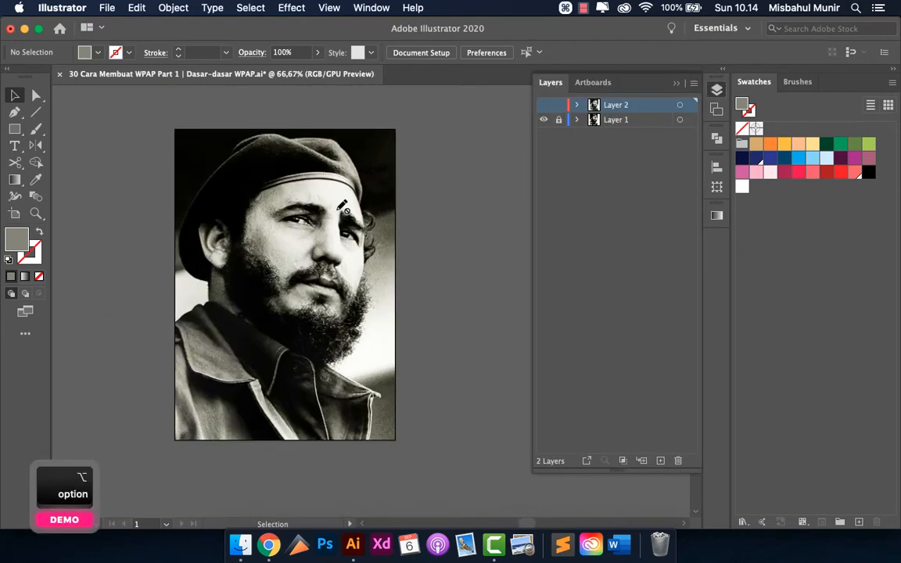
{"action": "scroll", "coordinate": [352, 187], "scroll_direction": "down", "scroll_amount": 1}
{"action": "scroll", "coordinate": [390, 204], "scroll_direction": "up", "scroll_amount": 2}
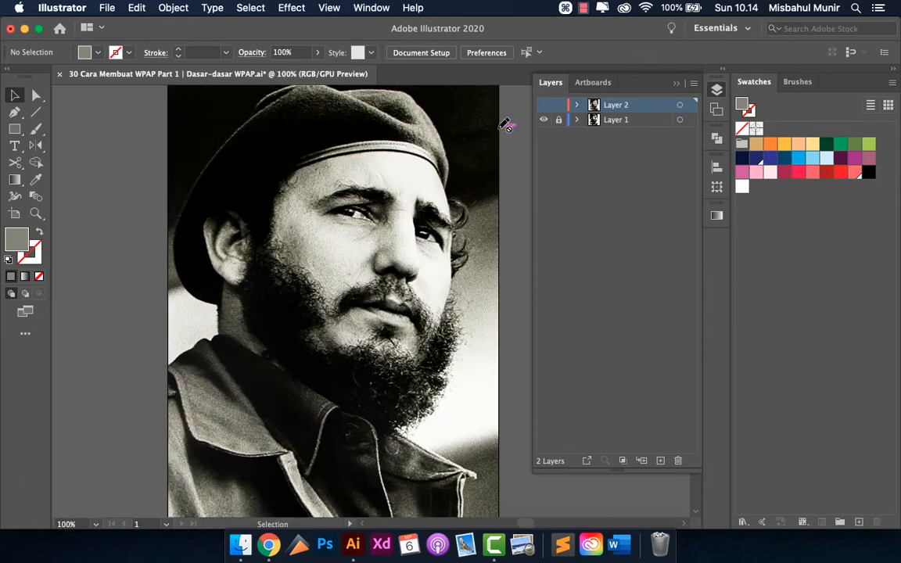
{"action": "left_click", "coordinate": [543, 106]}
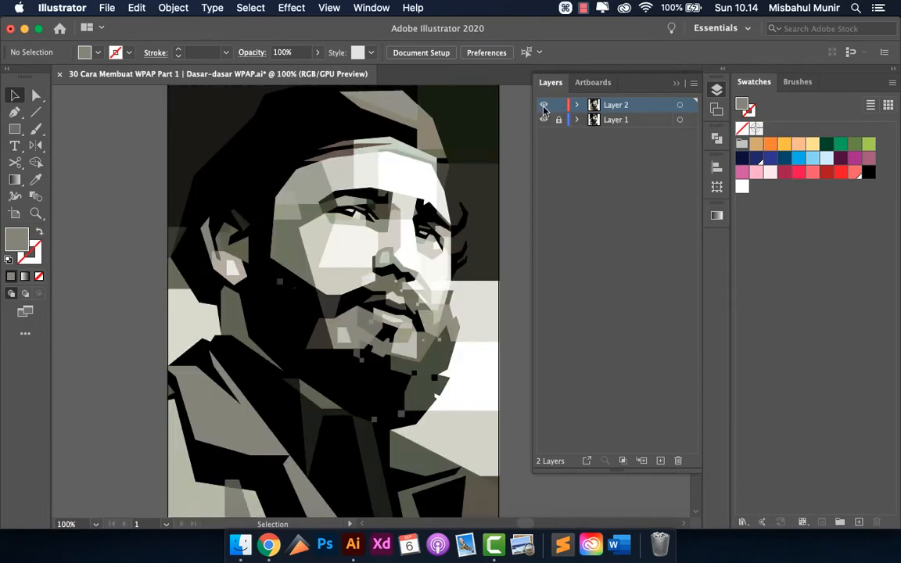
{"action": "left_click", "coordinate": [677, 84]}
Draw a small grey square on the empty canvas beside the portrait and deselect it
{"action": "scroll", "coordinate": [473, 191], "scroll_direction": "down", "scroll_amount": 1}
{"action": "scroll", "coordinate": [450, 196], "scroll_direction": "up", "scroll_amount": 4}
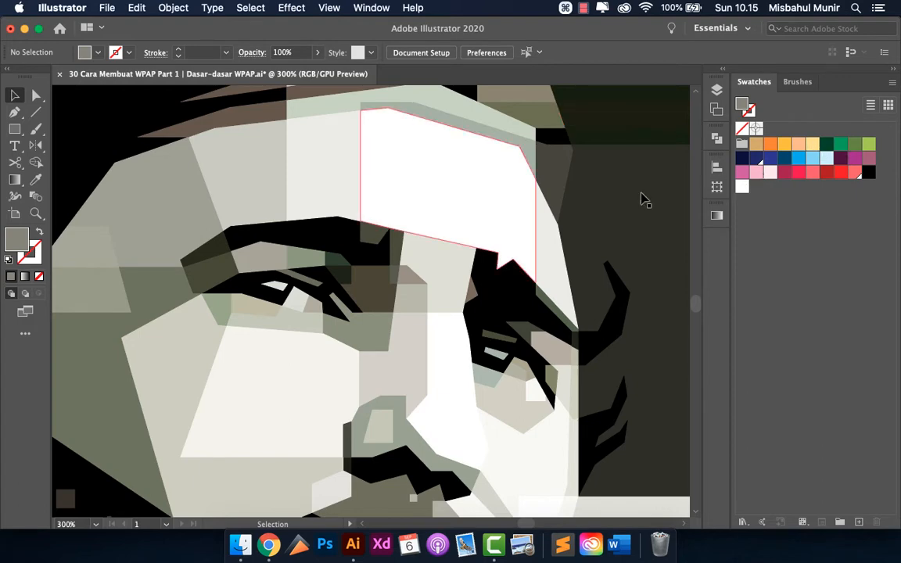
{"action": "scroll", "coordinate": [463, 124], "scroll_direction": "down", "scroll_amount": 2}
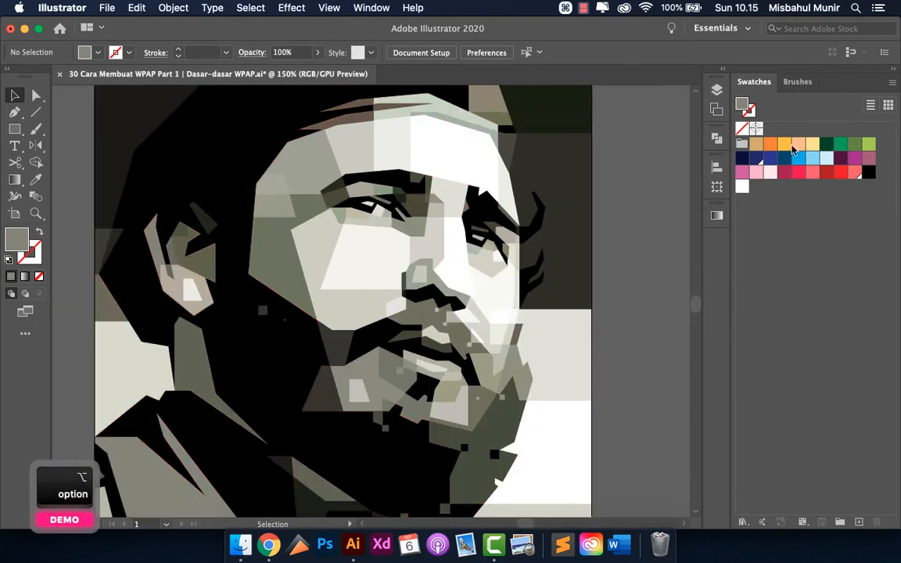
{"action": "scroll", "coordinate": [617, 188], "scroll_direction": "down", "scroll_amount": 2}
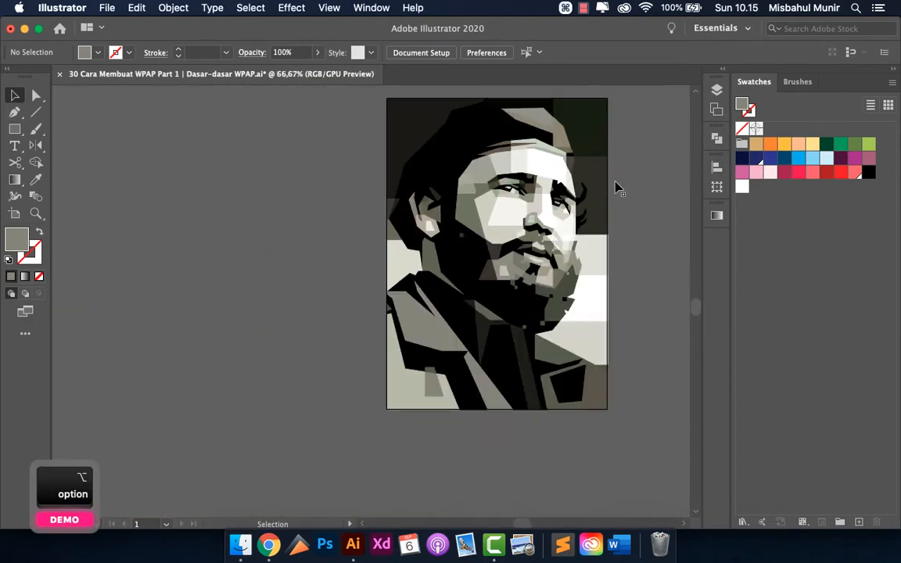
{"action": "scroll", "coordinate": [617, 188], "scroll_direction": "down", "scroll_amount": 1}
{"action": "scroll", "coordinate": [459, 180], "scroll_direction": "up", "scroll_amount": 1}
{"action": "left_click", "coordinate": [14, 129]}
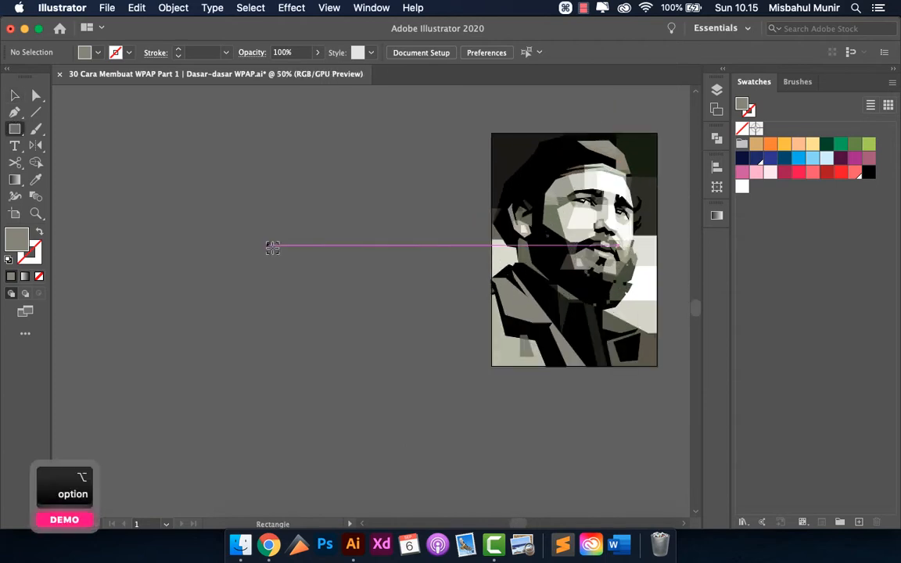
{"action": "scroll", "coordinate": [272, 247], "scroll_direction": "down", "scroll_amount": 1}
{"action": "scroll", "coordinate": [292, 237], "scroll_direction": "up", "scroll_amount": 2}
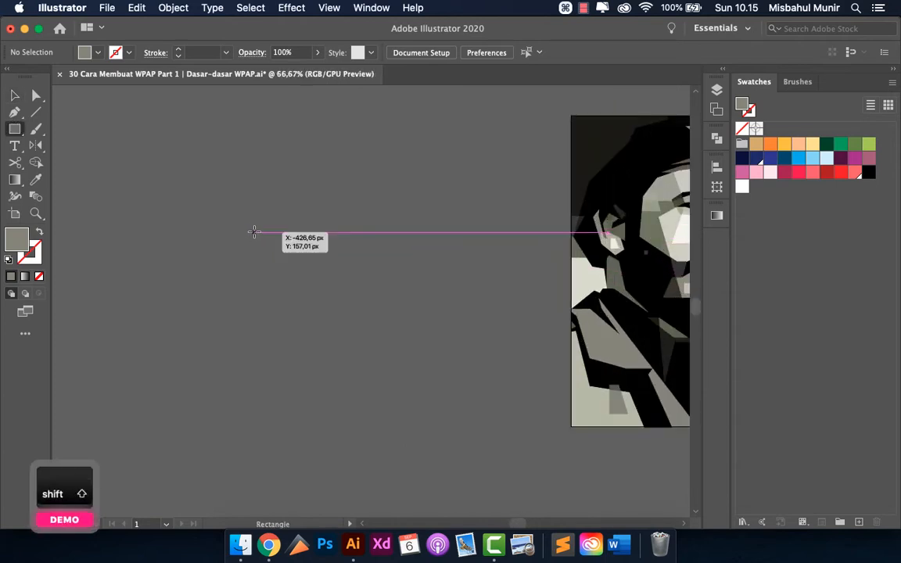
{"action": "left_click_drag", "start_coordinate": [253, 231], "coordinate": [283, 262]}
{"action": "key", "text": "v"}
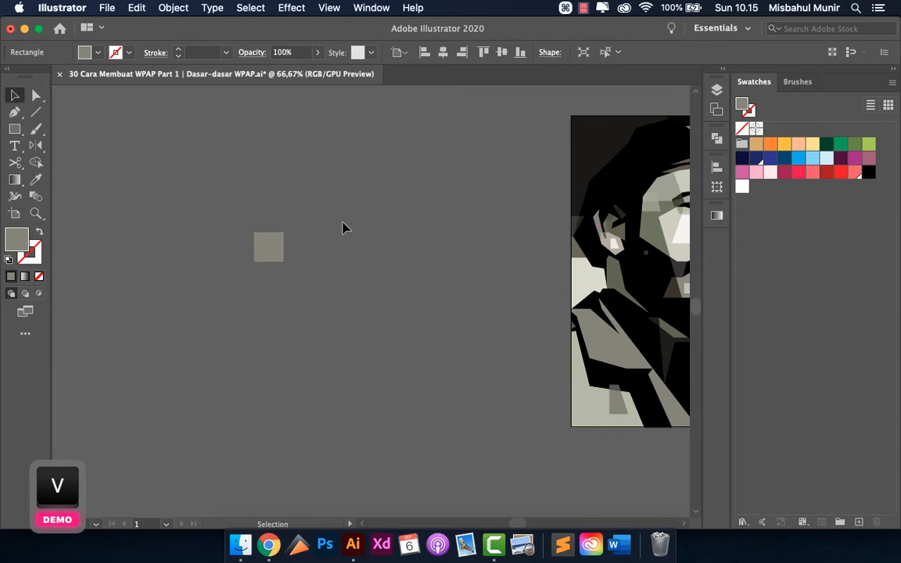
{"action": "left_click", "coordinate": [342, 228]}
Duplicate the grey square horizontally, placing the copy close to the portrait
{"action": "scroll", "coordinate": [144, 237], "scroll_direction": "down", "scroll_amount": 2}
{"action": "scroll", "coordinate": [220, 251], "scroll_direction": "up", "scroll_amount": 2}
{"action": "left_click_drag", "start_coordinate": [194, 249], "coordinate": [445, 249]}
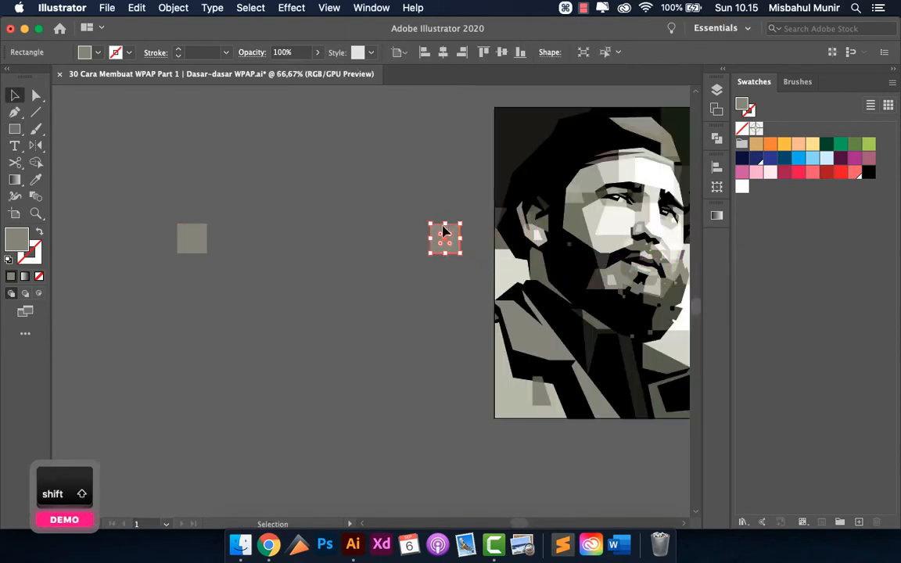
Fill the square copy nearest the portrait with pale yellow fff5a9 and deselect it
{"action": "double_click", "coordinate": [12, 247]}
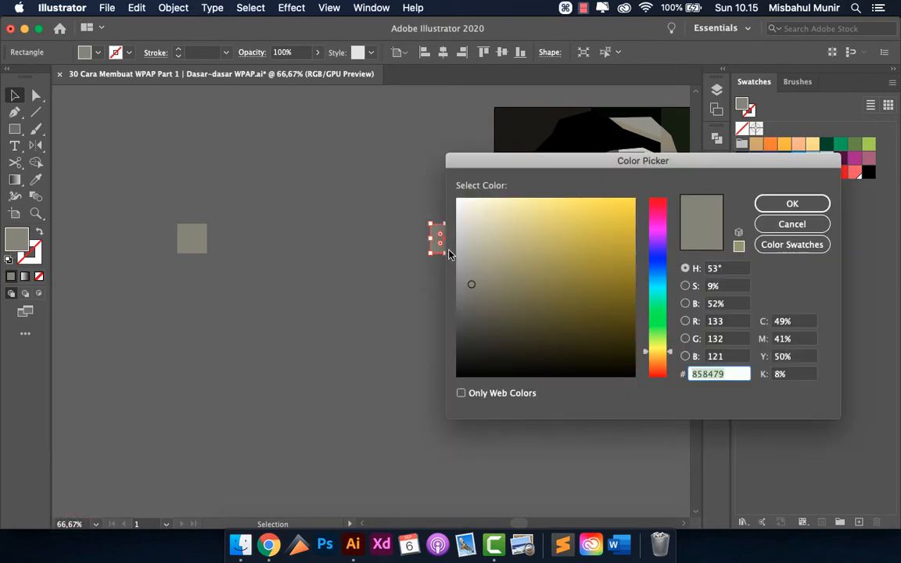
{"action": "left_click_drag", "start_coordinate": [510, 216], "coordinate": [518, 185]}
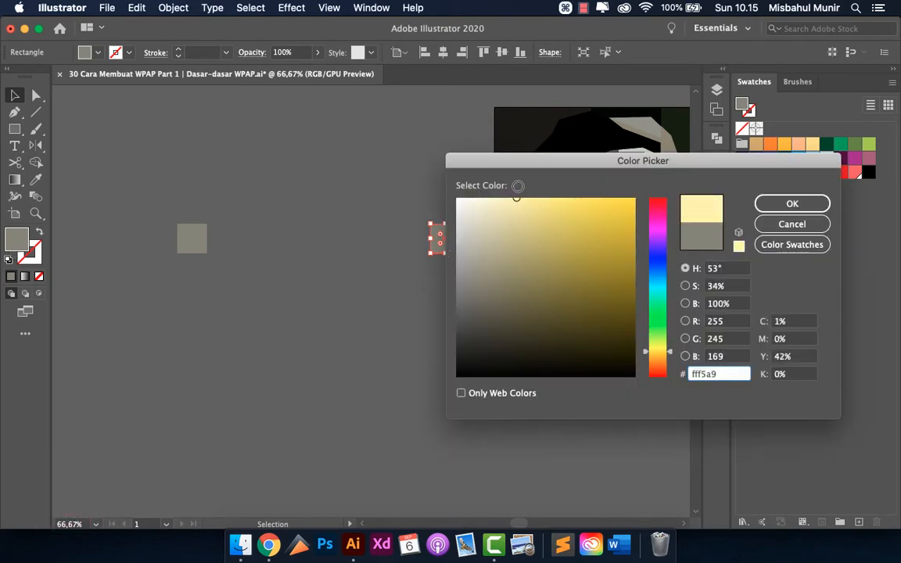
{"action": "left_click", "coordinate": [782, 204]}
{"action": "left_click", "coordinate": [264, 190]}
Sample the pale yellow onto the remaining grey square, change its fill to a dark navy blue and deselect it
{"action": "left_click", "coordinate": [192, 238]}
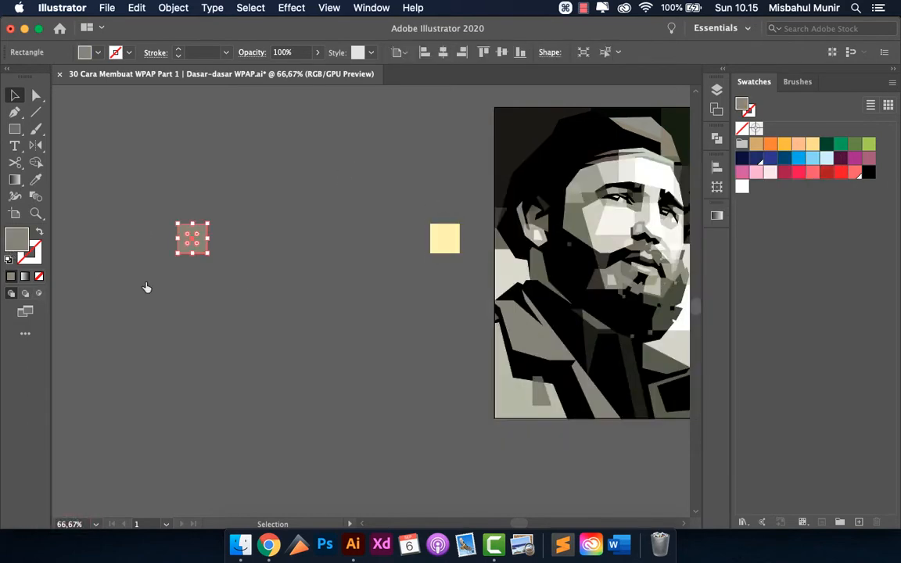
{"action": "key", "text": "i"}
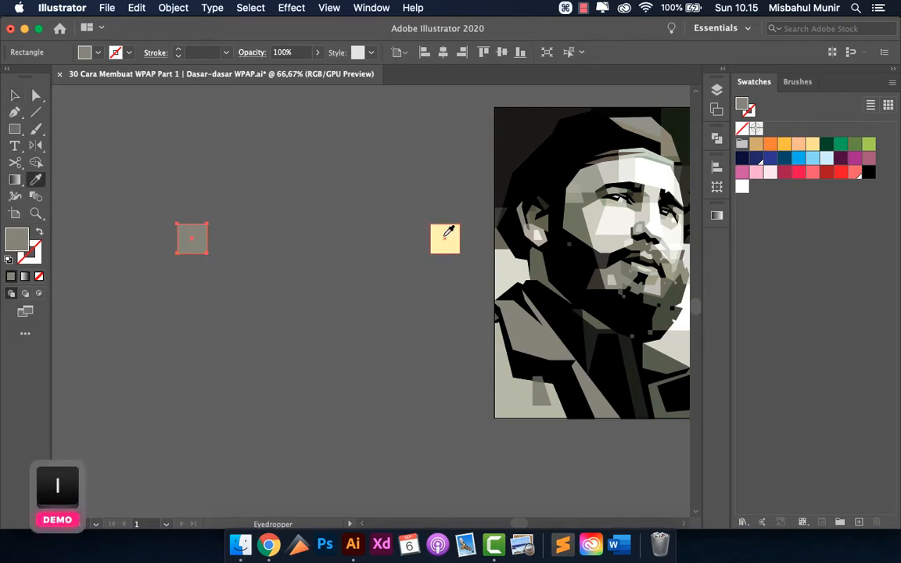
{"action": "left_click", "coordinate": [442, 239]}
{"action": "key", "text": "v"}
{"action": "double_click", "coordinate": [26, 238]}
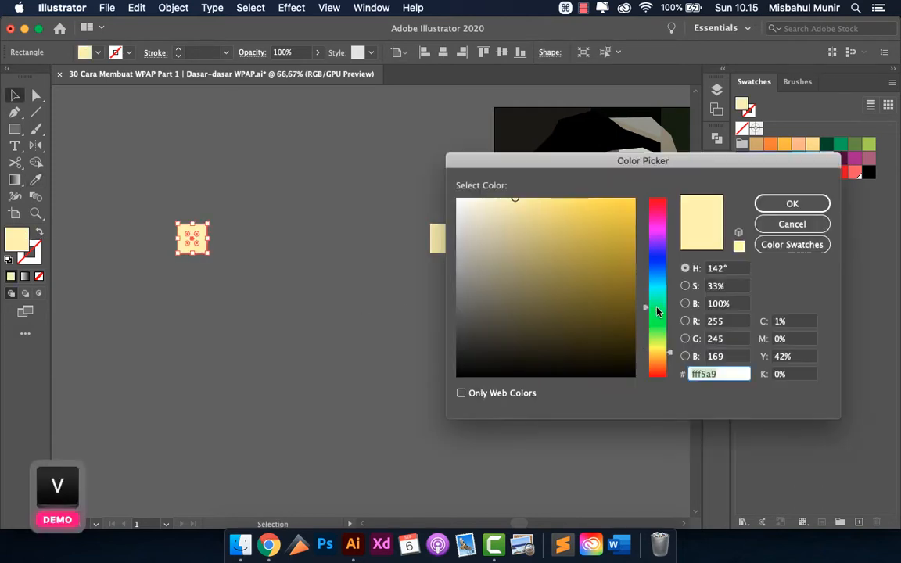
{"action": "left_click_drag", "start_coordinate": [657, 311], "coordinate": [657, 251]}
{"action": "left_click", "coordinate": [588, 278]}
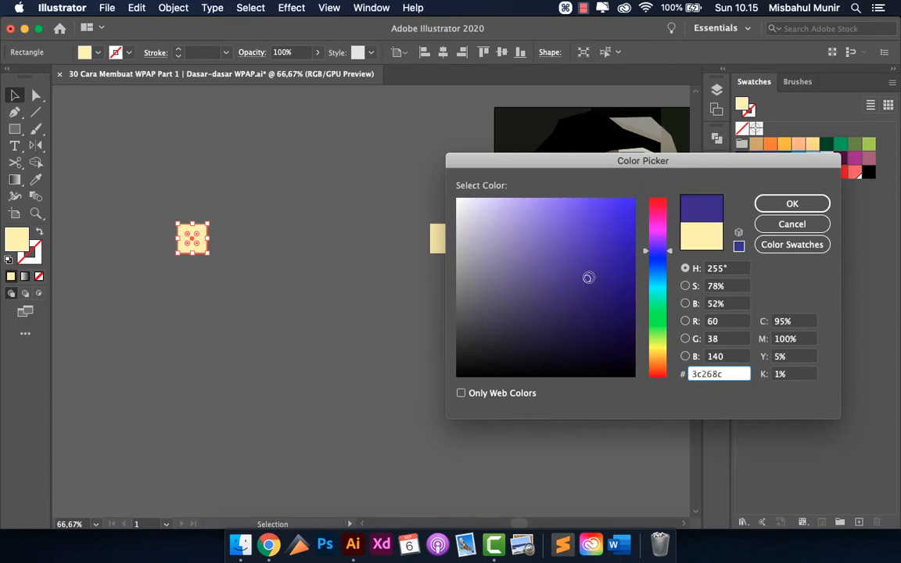
{"action": "left_click_drag", "start_coordinate": [588, 278], "coordinate": [636, 307]}
{"action": "left_click", "coordinate": [791, 203]}
{"action": "left_click", "coordinate": [275, 186]}
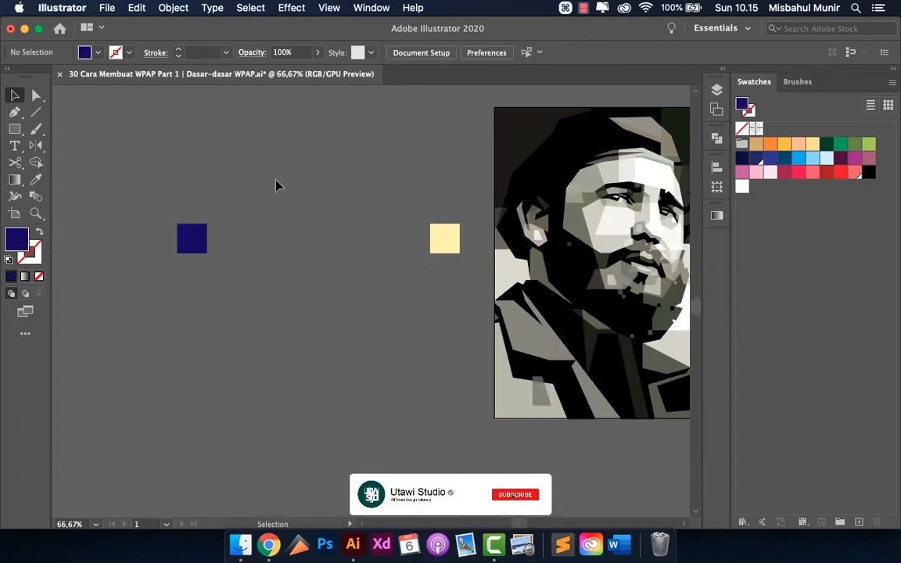
Make a blend between the navy square and the pale yellow square
{"action": "left_click_drag", "start_coordinate": [476, 302], "coordinate": [160, 204]}
{"action": "left_click", "coordinate": [174, 7]}
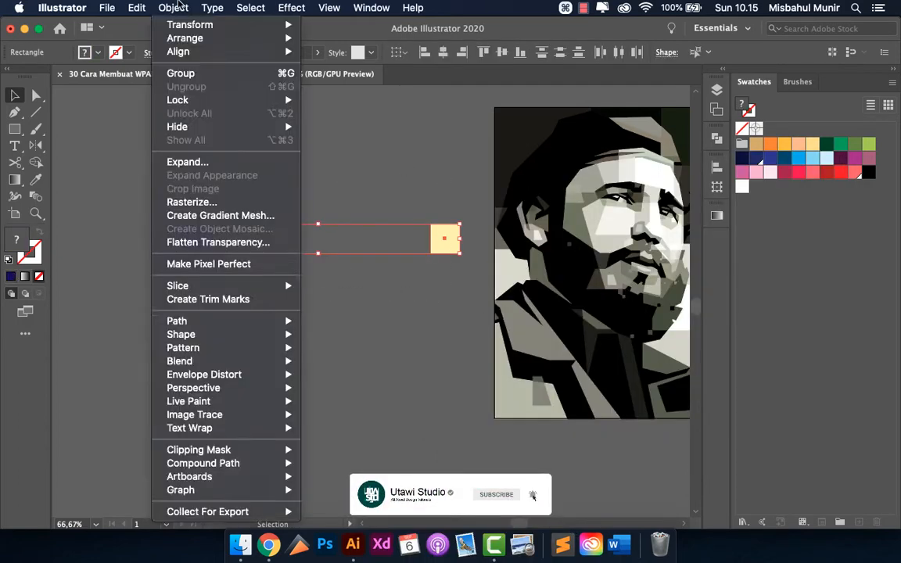
{"action": "mouse_move", "coordinate": [212, 7]}
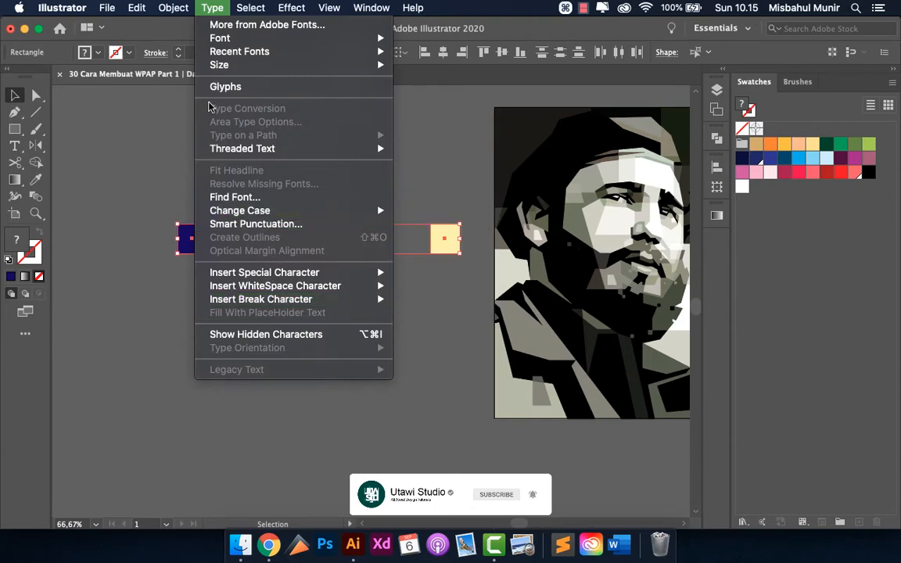
{"action": "mouse_move", "coordinate": [175, 8]}
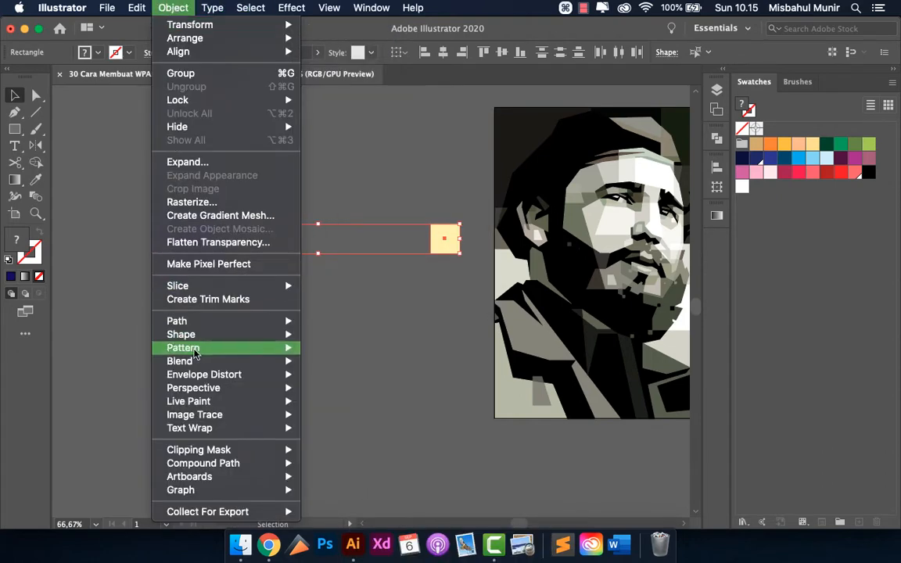
{"action": "mouse_move", "coordinate": [188, 360]}
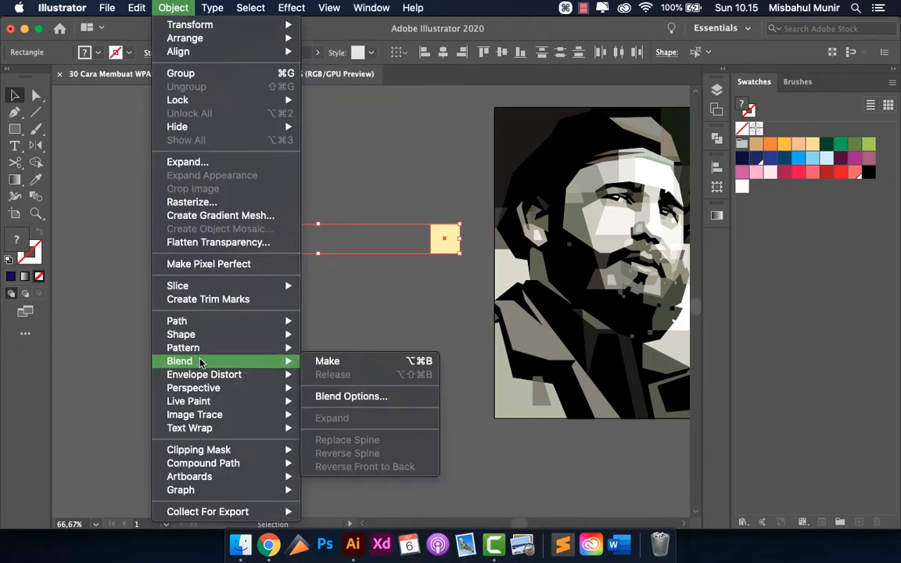
{"action": "left_click", "coordinate": [358, 363]}
Set the blend's spacing to Specified Steps with 6 steps
{"action": "left_click", "coordinate": [172, 8]}
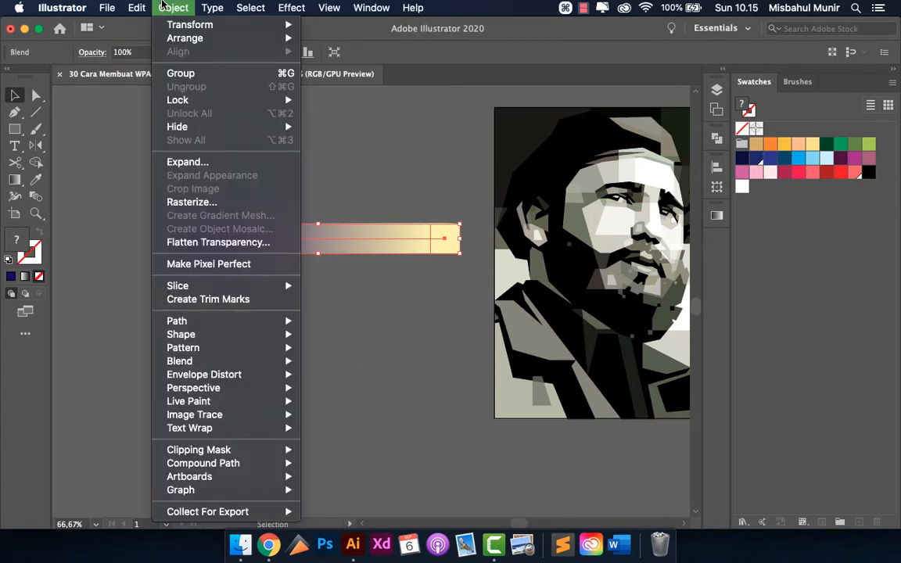
{"action": "mouse_move", "coordinate": [183, 361]}
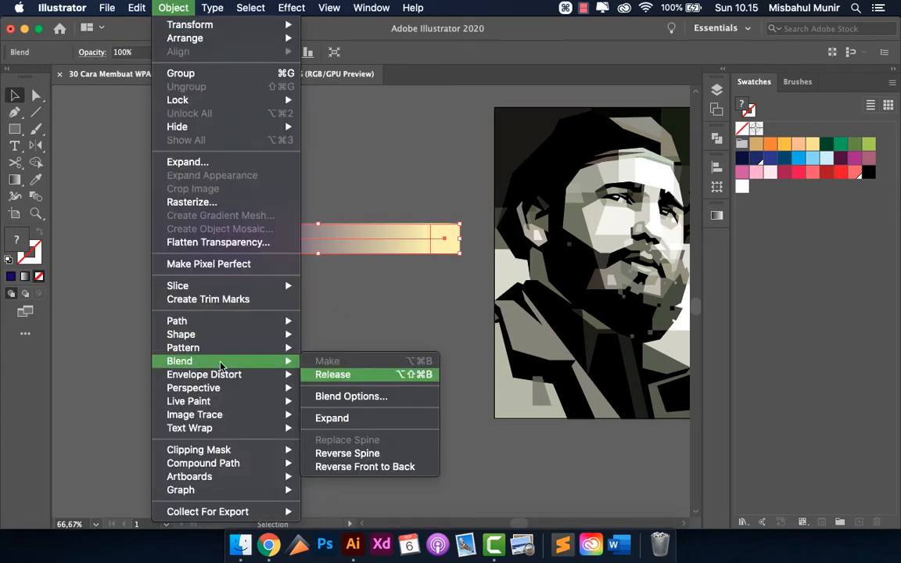
{"action": "left_click", "coordinate": [340, 396]}
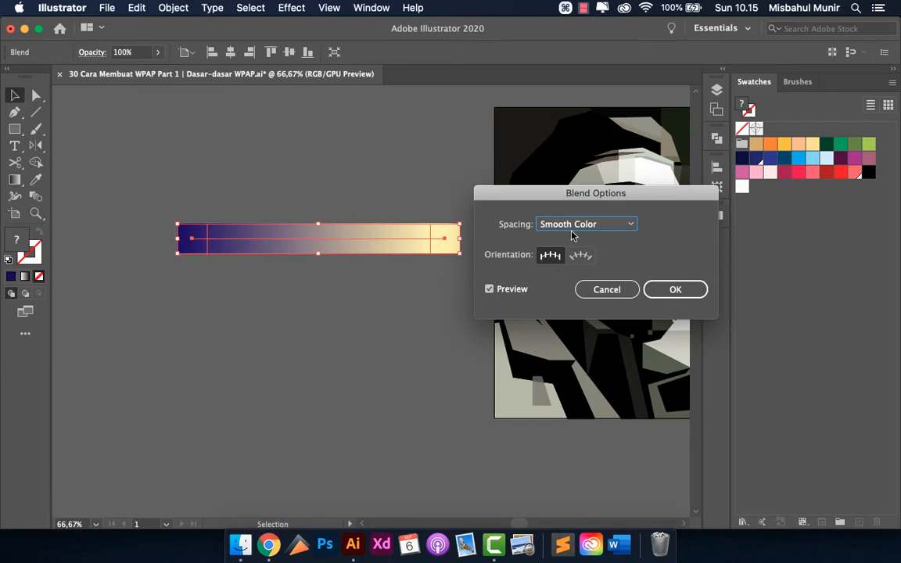
{"action": "left_click", "coordinate": [573, 227]}
{"action": "left_click", "coordinate": [579, 254]}
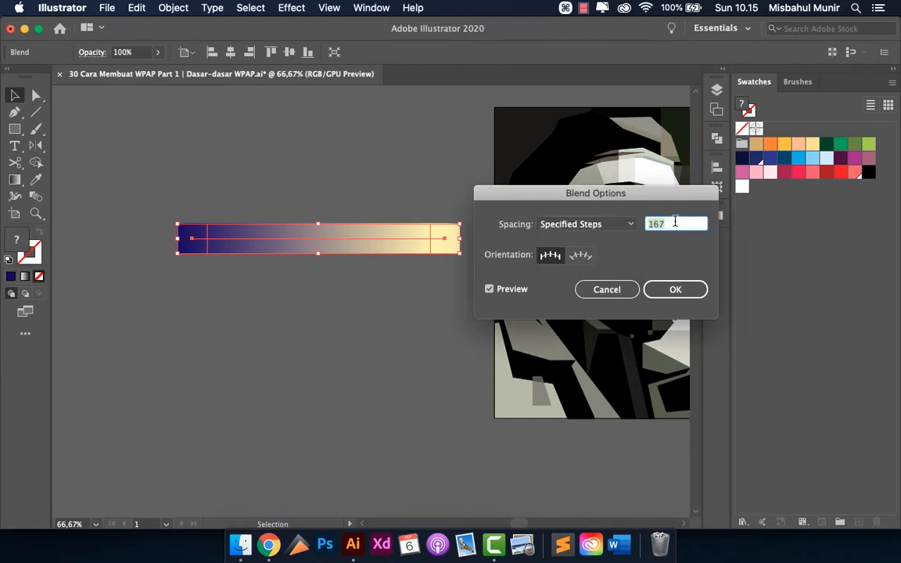
{"action": "type", "text": "1"}
{"action": "key", "text": "Up"}
{"action": "key", "text": "Up"}
{"action": "key", "text": "Up"}
{"action": "key", "text": "Up"}
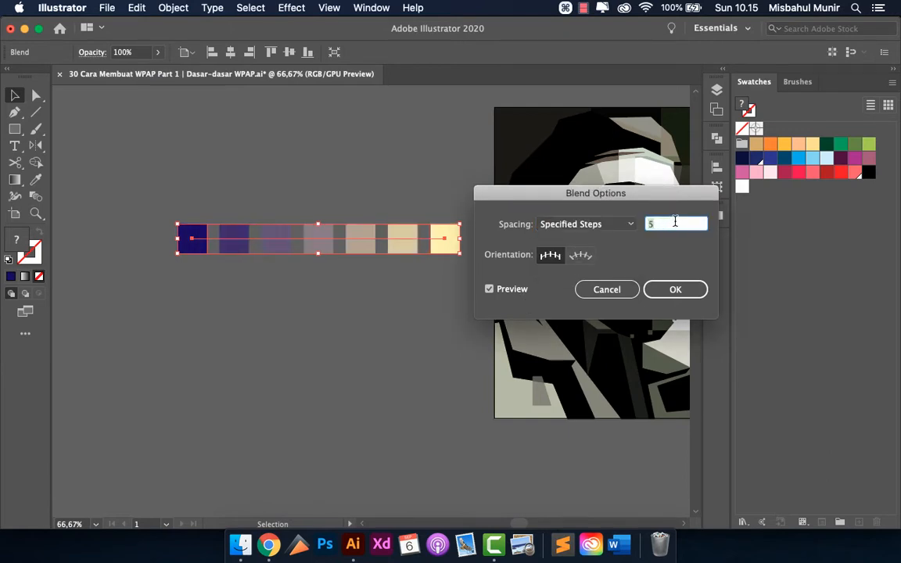
{"action": "key", "text": "Up"}
{"action": "key", "text": "Up"}
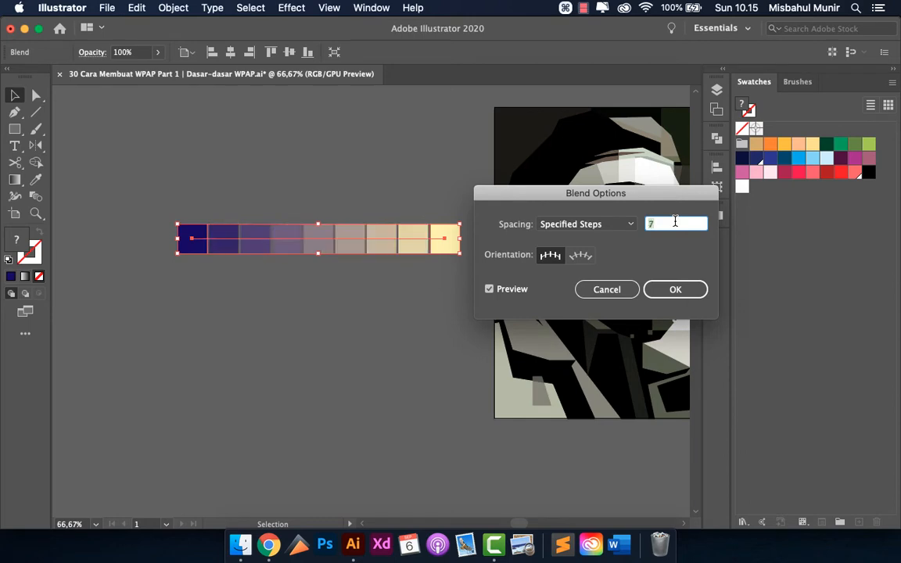
{"action": "key", "text": "Down"}
{"action": "left_click", "coordinate": [677, 297]}
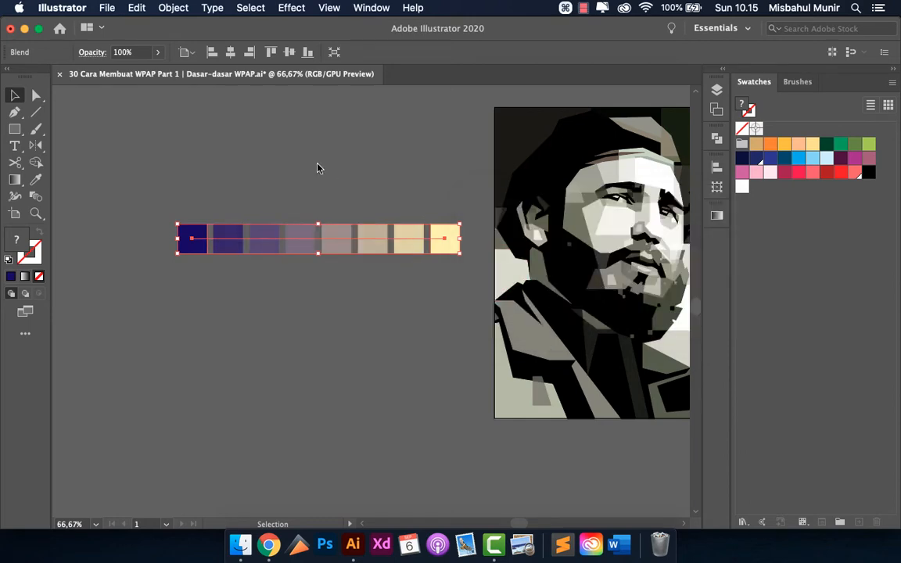
Expand the navy-to-yellow blend into real squares and deselect it
{"action": "left_click", "coordinate": [172, 8]}
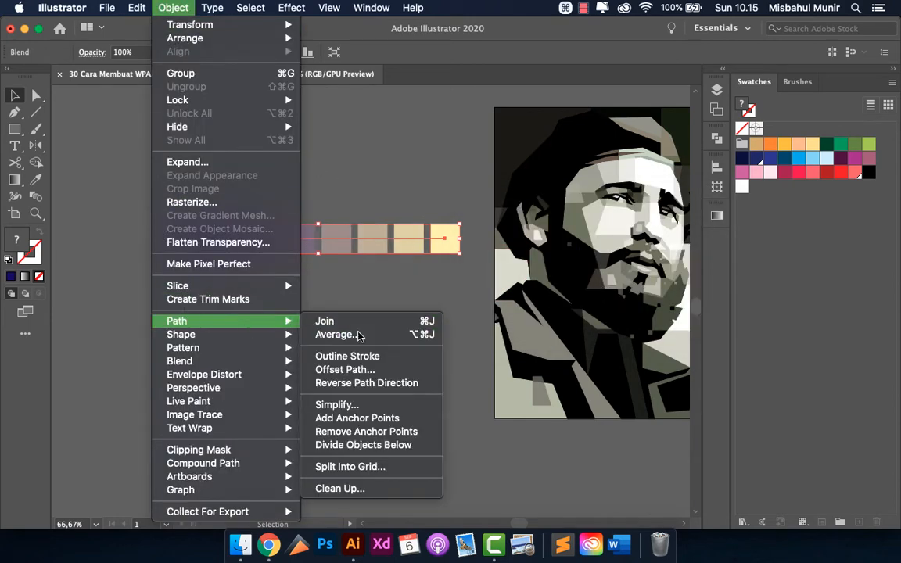
{"action": "mouse_move", "coordinate": [261, 358]}
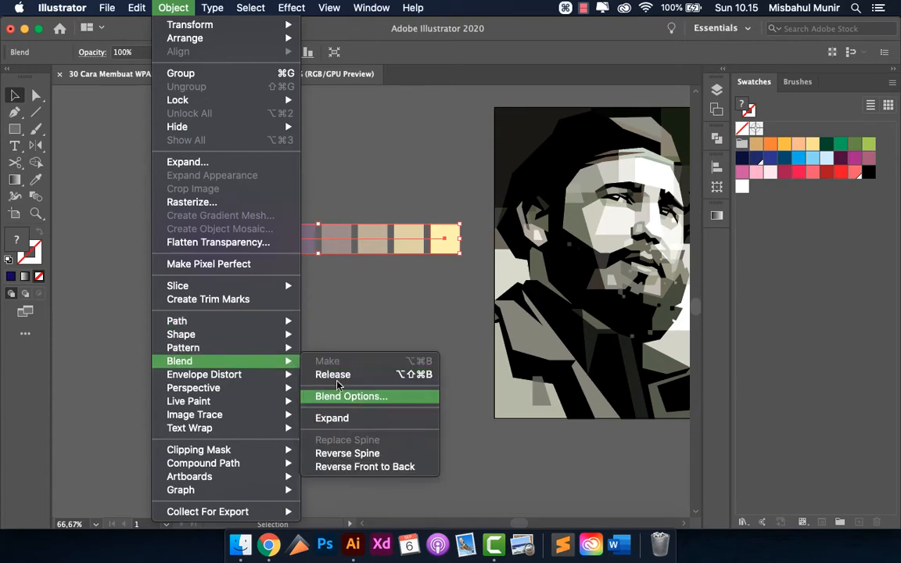
{"action": "left_click", "coordinate": [371, 418]}
{"action": "left_click", "coordinate": [359, 178]}
{"action": "scroll", "coordinate": [357, 177], "scroll_direction": "down", "scroll_amount": 2}
{"action": "scroll", "coordinate": [378, 183], "scroll_direction": "up", "scroll_amount": 4}
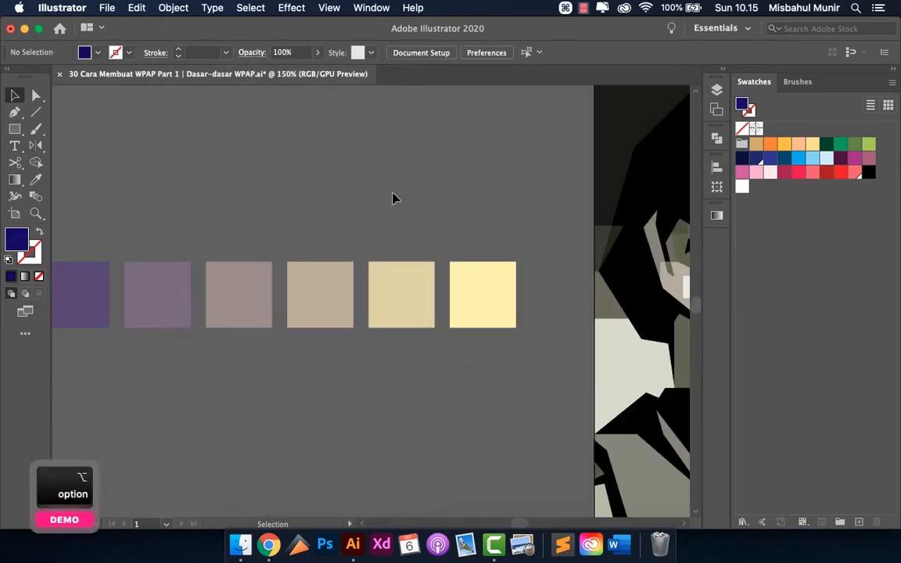
{"action": "scroll", "coordinate": [438, 250], "scroll_direction": "down", "scroll_amount": 2}
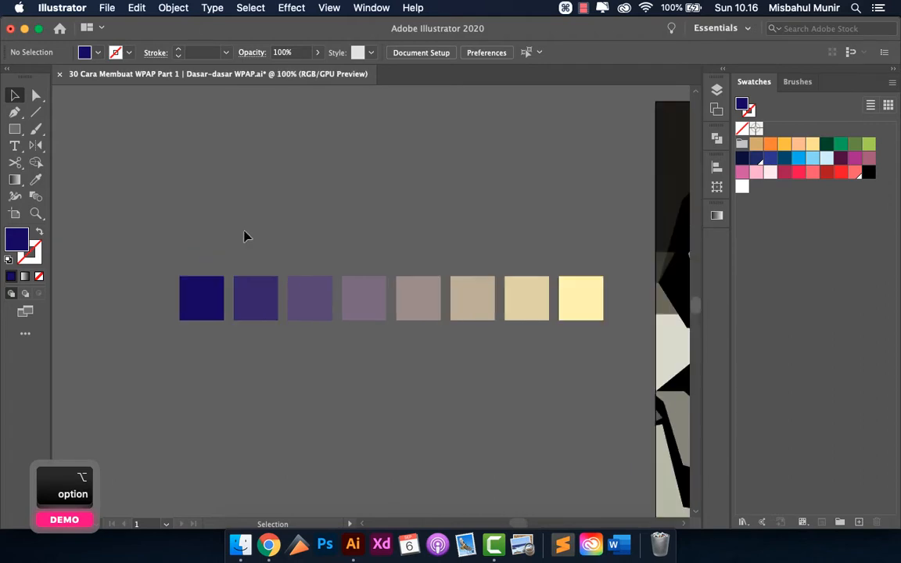
{"action": "scroll", "coordinate": [373, 270], "scroll_direction": "down", "scroll_amount": 1}
{"action": "scroll", "coordinate": [373, 270], "scroll_direction": "left", "scroll_amount": 2}
{"action": "scroll", "coordinate": [262, 226], "scroll_direction": "up", "scroll_amount": 1}
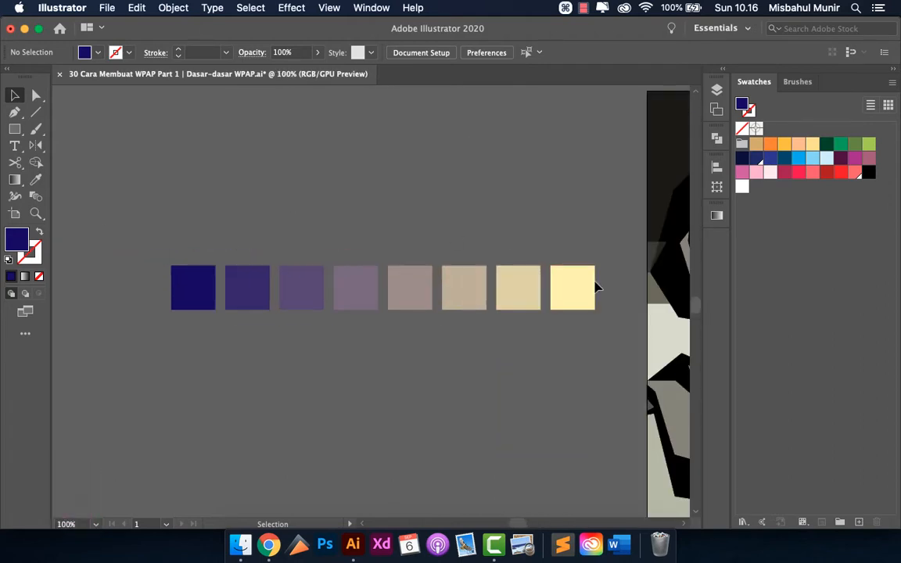
Ungroup the expanded row of colour squares and deselect them
{"action": "left_click_drag", "start_coordinate": [573, 335], "coordinate": [575, 332]}
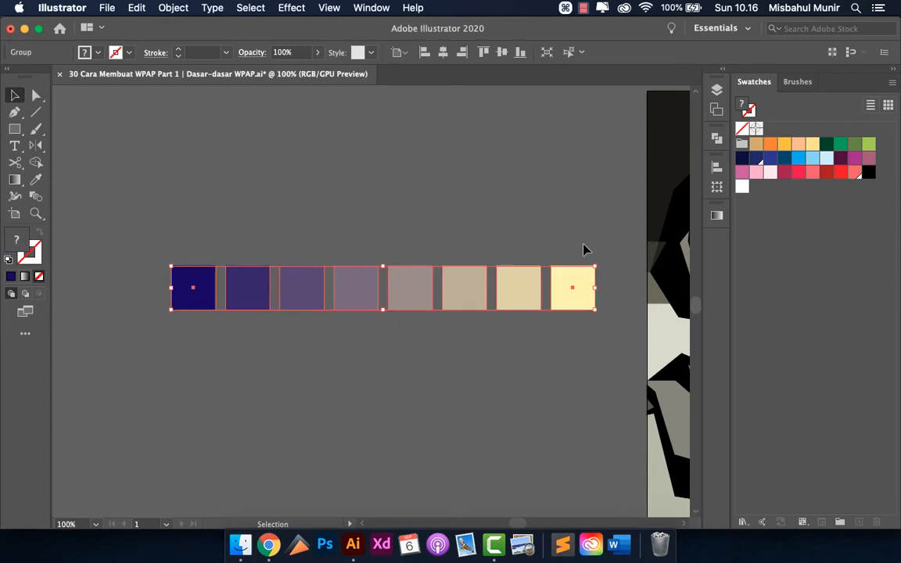
{"action": "right_click", "coordinate": [327, 212]}
{"action": "left_click", "coordinate": [362, 325]}
{"action": "left_click", "coordinate": [388, 203]}
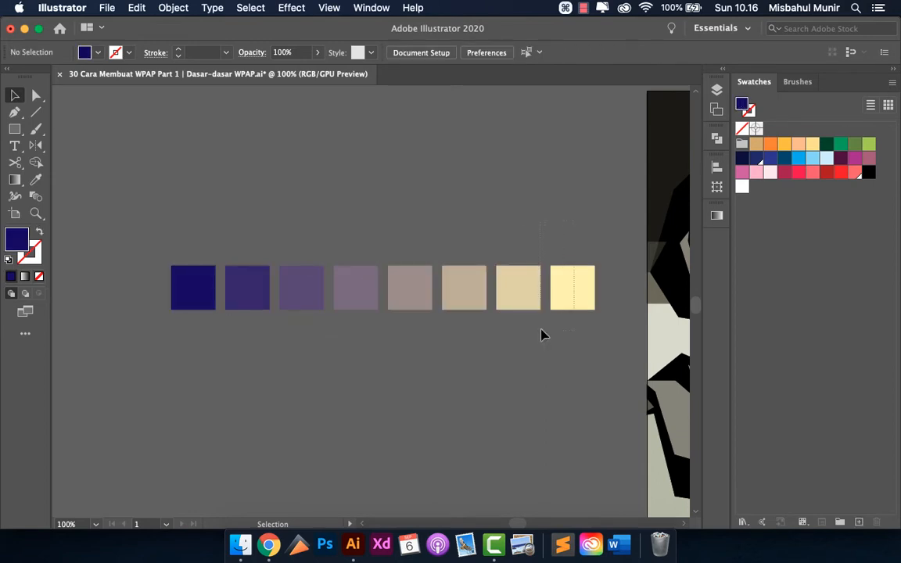
Examine the individual tones in the row, from the pale yellow square to the navy one
{"action": "scroll", "coordinate": [571, 291], "scroll_direction": "up", "scroll_amount": 3, "text": "alt"}
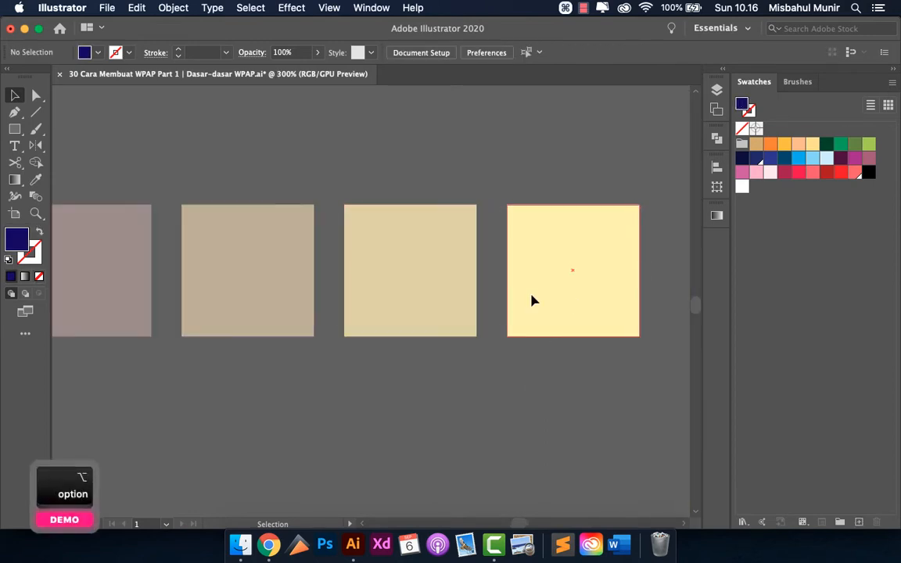
{"action": "scroll", "coordinate": [559, 188], "scroll_direction": "down", "scroll_amount": 2, "text": "alt"}
{"action": "scroll", "coordinate": [573, 289], "scroll_direction": "down", "scroll_amount": 2}
{"action": "left_click", "coordinate": [526, 239]}
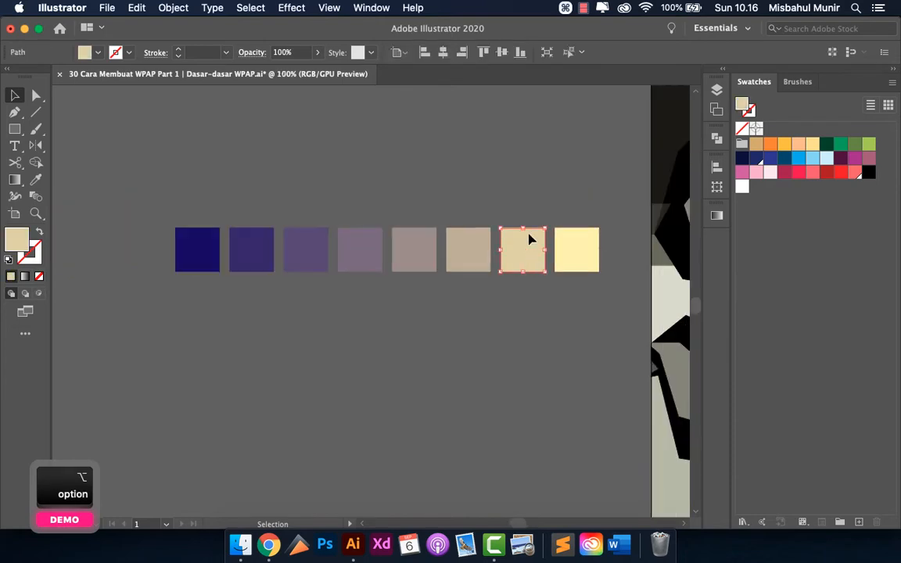
{"action": "left_click", "coordinate": [573, 225]}
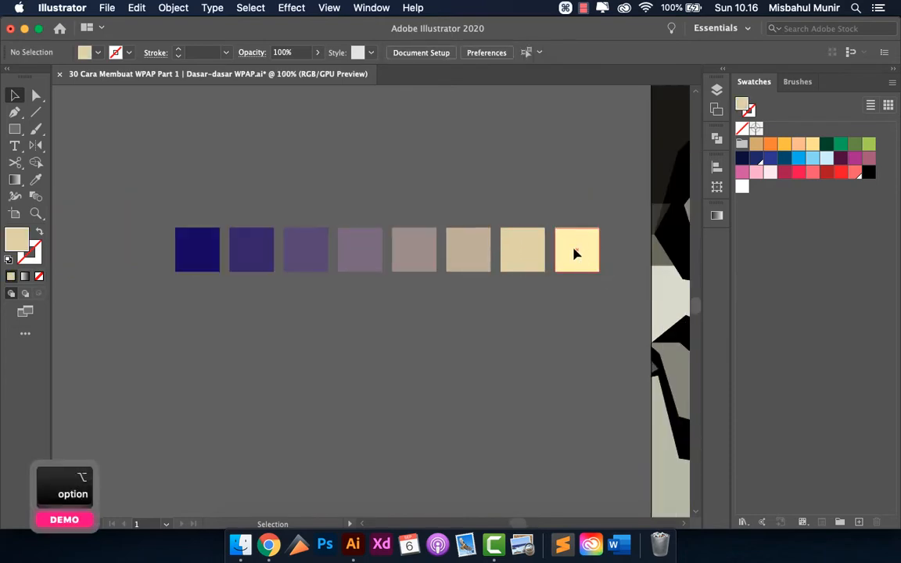
{"action": "left_click", "coordinate": [575, 253]}
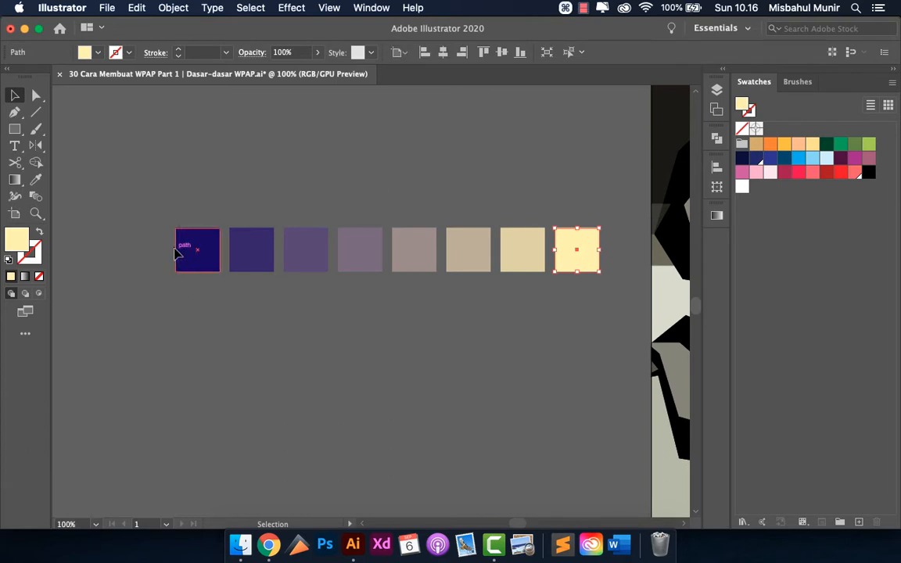
{"action": "scroll", "coordinate": [125, 216], "scroll_direction": "down", "scroll_amount": 1, "text": "alt"}
{"action": "scroll", "coordinate": [185, 236], "scroll_direction": "up", "scroll_amount": 1, "text": "alt"}
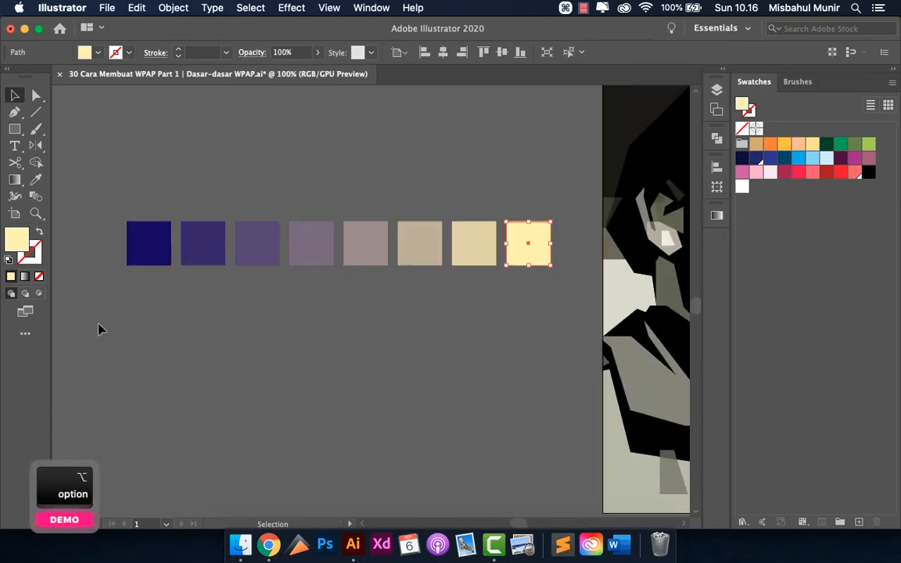
{"action": "left_click", "coordinate": [98, 328]}
Highlight all similar black shapes in the portrait by selecting the large black shape and its matches, and clear the selection
{"action": "scroll", "coordinate": [113, 246], "scroll_direction": "down", "scroll_amount": 3, "text": "alt"}
{"action": "scroll", "coordinate": [459, 198], "scroll_direction": "up", "scroll_amount": 3, "text": "alt"}
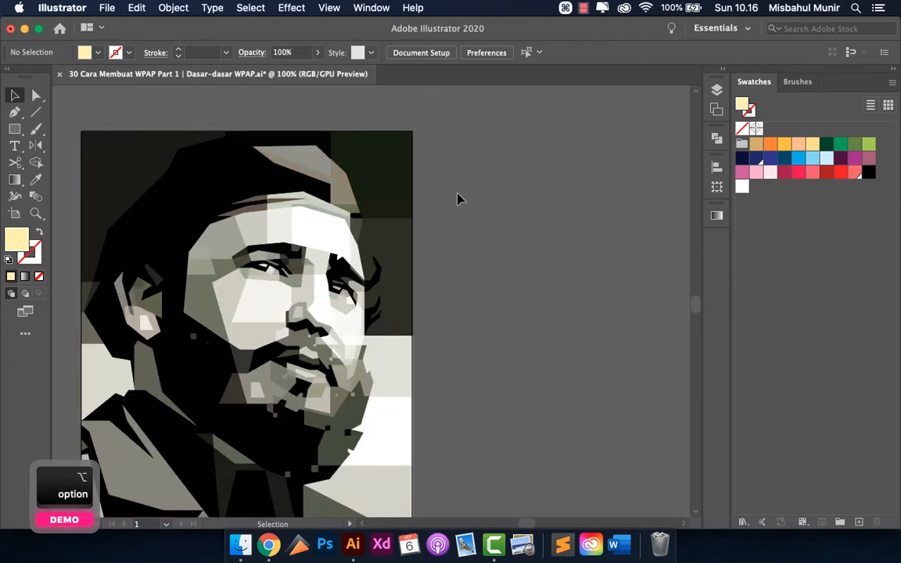
{"action": "scroll", "coordinate": [459, 198], "scroll_direction": "down", "scroll_amount": 2, "text": "alt"}
{"action": "scroll", "coordinate": [288, 222], "scroll_direction": "up", "scroll_amount": 2, "text": "alt"}
{"action": "left_click", "coordinate": [288, 221]}
{"action": "scroll", "coordinate": [389, 171], "scroll_direction": "down", "scroll_amount": 1, "text": "alt"}
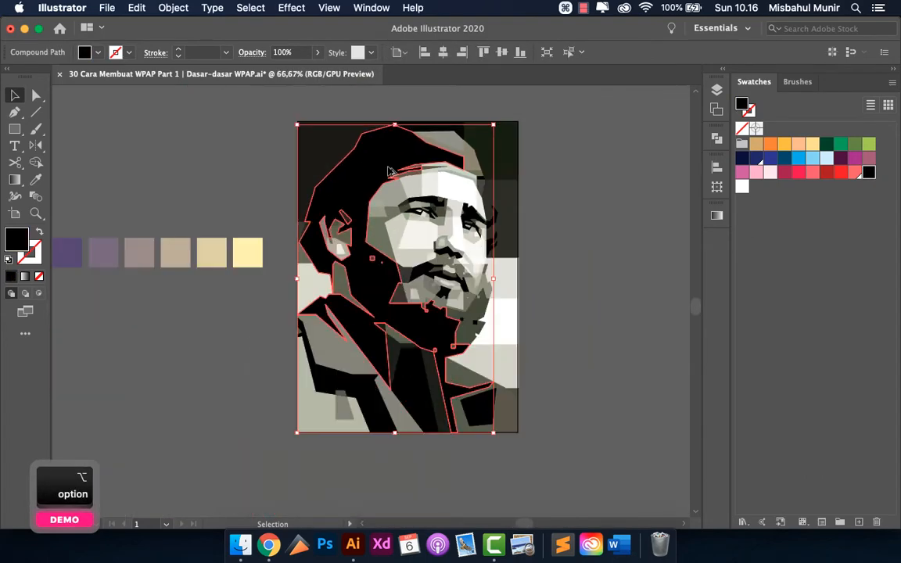
{"action": "left_click", "coordinate": [568, 53]}
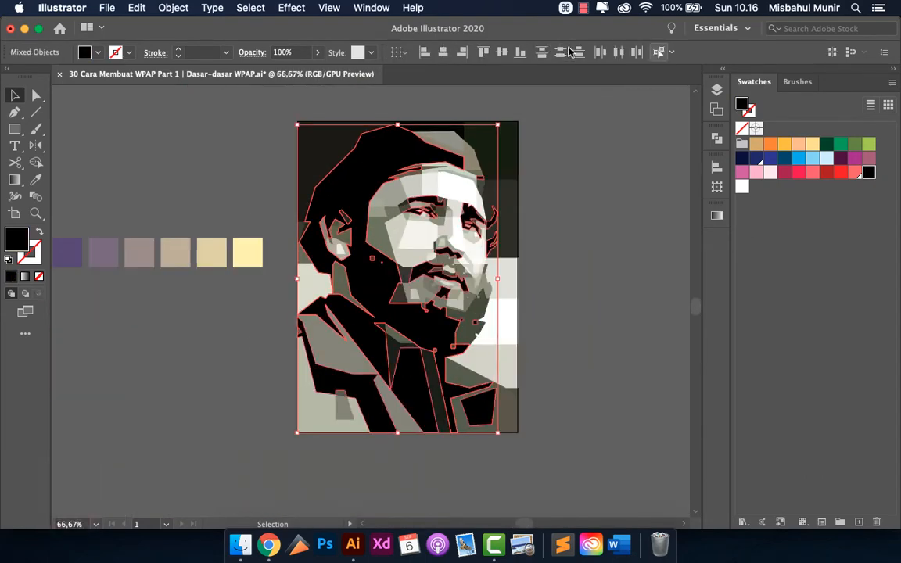
{"action": "left_click", "coordinate": [593, 161]}
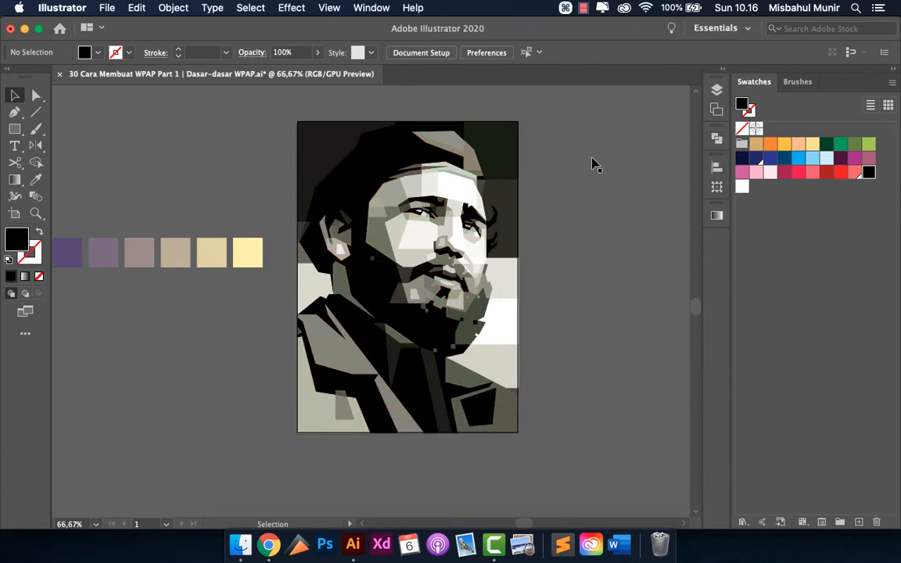
Delete the whole row of blended colour squares beside the portrait
{"action": "scroll", "coordinate": [618, 159], "scroll_direction": "down", "scroll_amount": 1, "text": "alt"}
{"action": "left_click_drag", "start_coordinate": [342, 193], "coordinate": [120, 302]}
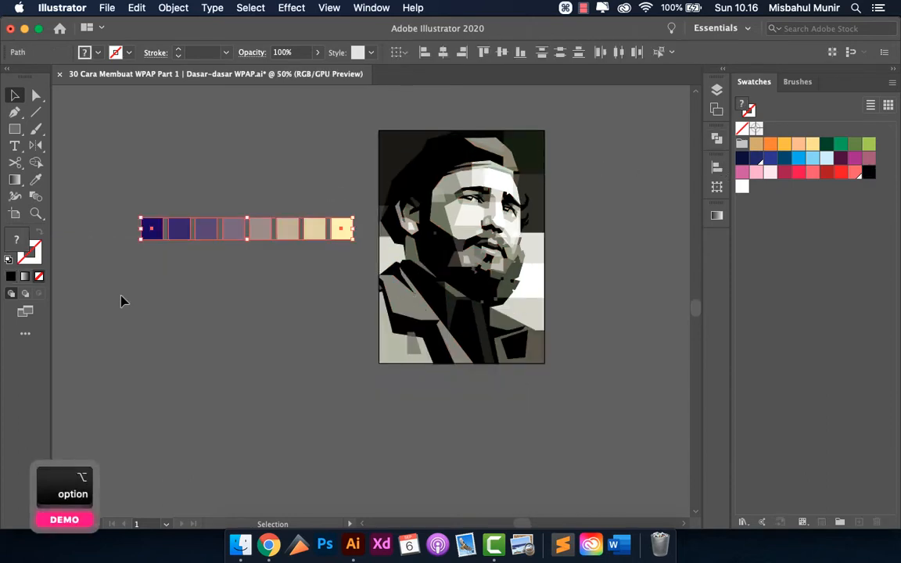
{"action": "key", "text": "BackSpace"}
{"action": "key", "text": "super+alt+0"}
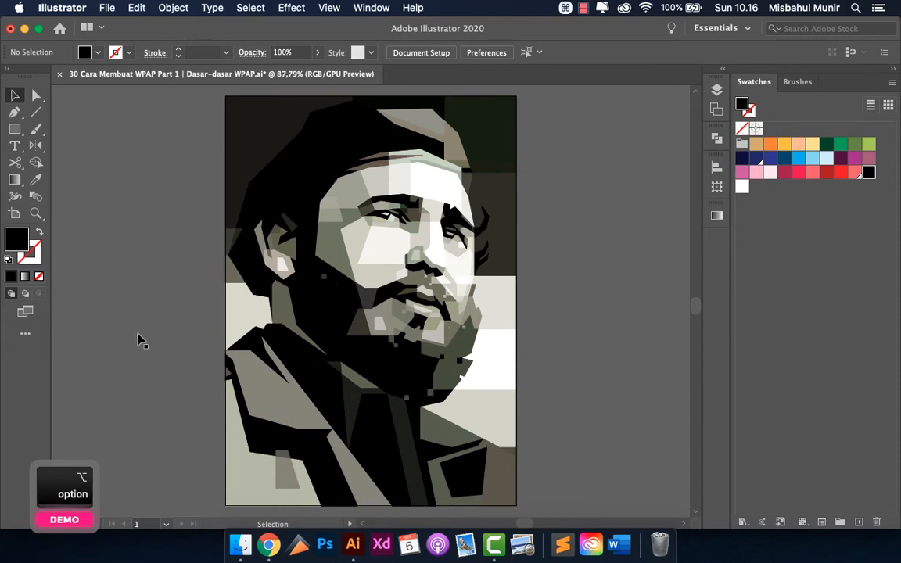
{"action": "left_click", "coordinate": [757, 241]}
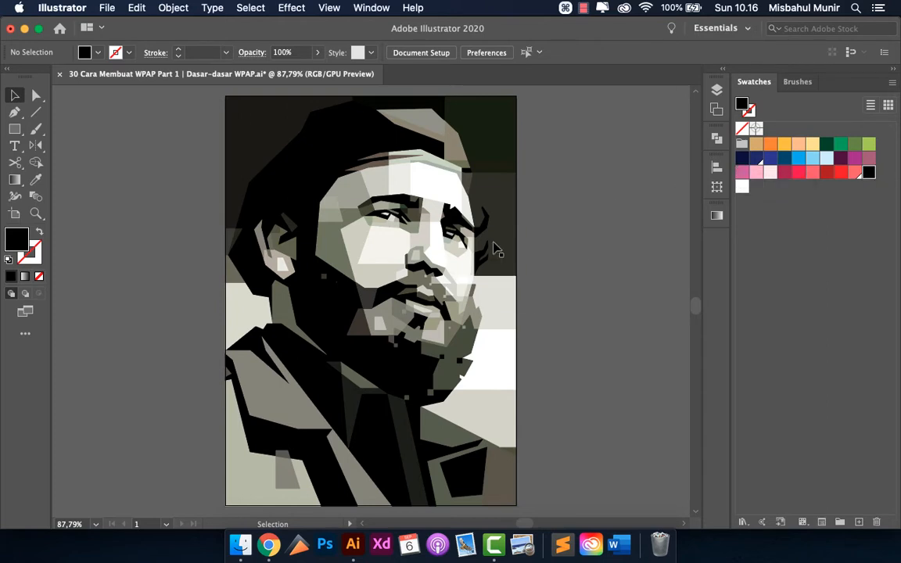
Select the large black cap-and-beard shape with all similar shapes, clear the selection, and examine the portrait's tones
{"action": "left_click", "coordinate": [296, 175]}
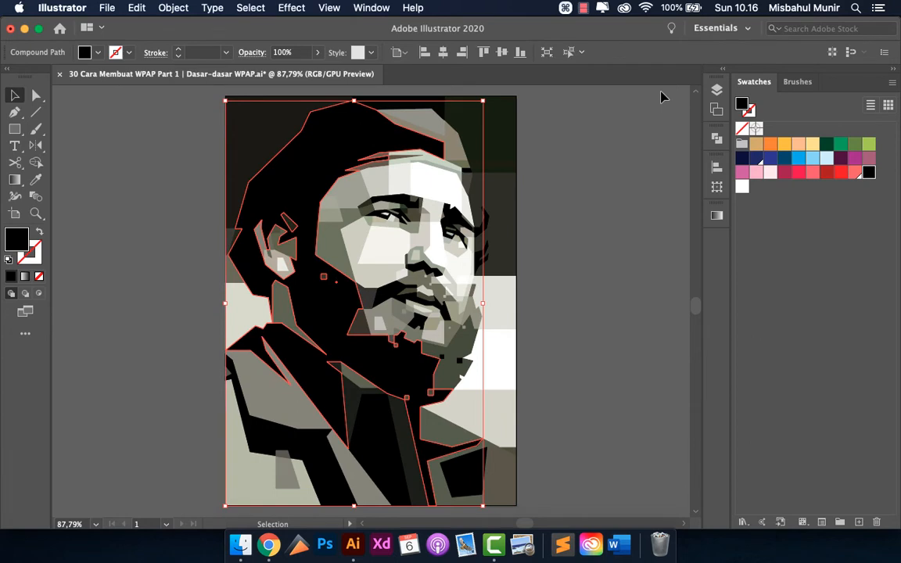
{"action": "left_click", "coordinate": [566, 55]}
{"action": "left_click", "coordinate": [589, 210]}
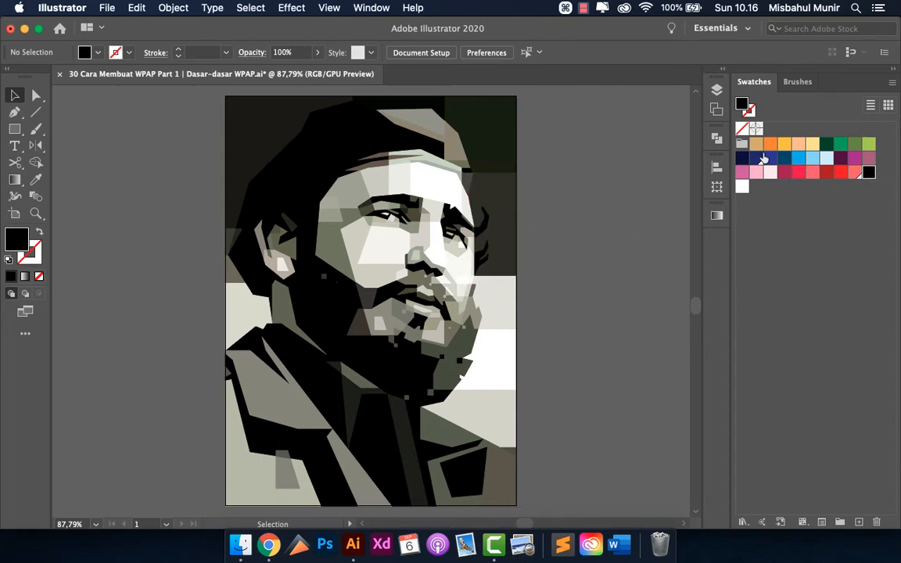
{"action": "scroll", "coordinate": [390, 307], "scroll_direction": "up", "scroll_amount": 4}
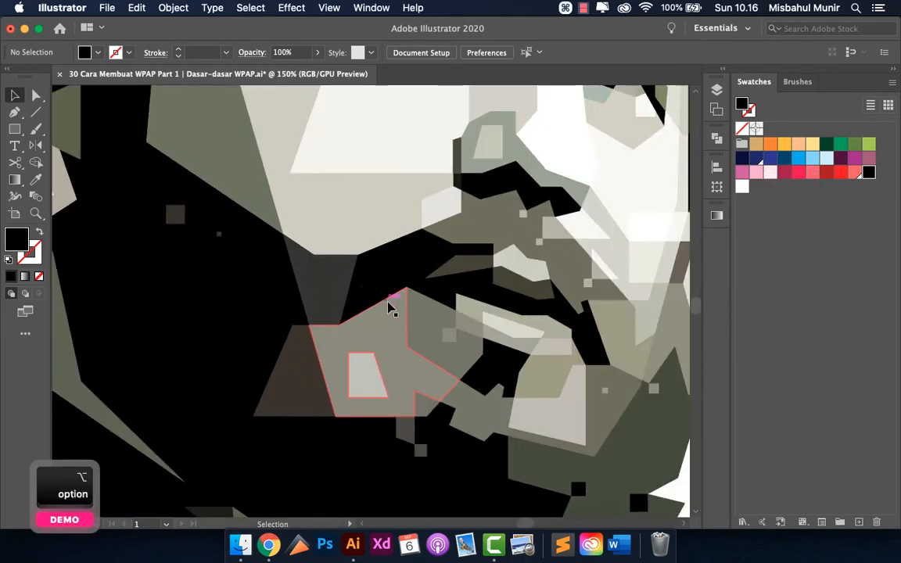
{"action": "scroll", "coordinate": [390, 306], "scroll_direction": "down", "scroll_amount": 3}
{"action": "scroll", "coordinate": [504, 359], "scroll_direction": "up", "scroll_amount": 1}
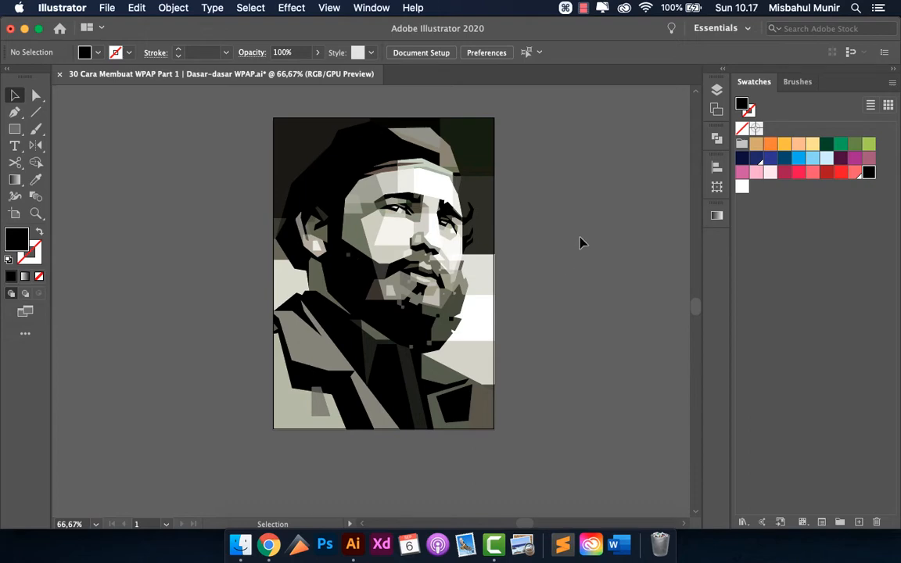
{"action": "scroll", "coordinate": [317, 176], "scroll_direction": "up", "scroll_amount": 2}
{"action": "scroll", "coordinate": [360, 205], "scroll_direction": "down", "scroll_amount": 2}
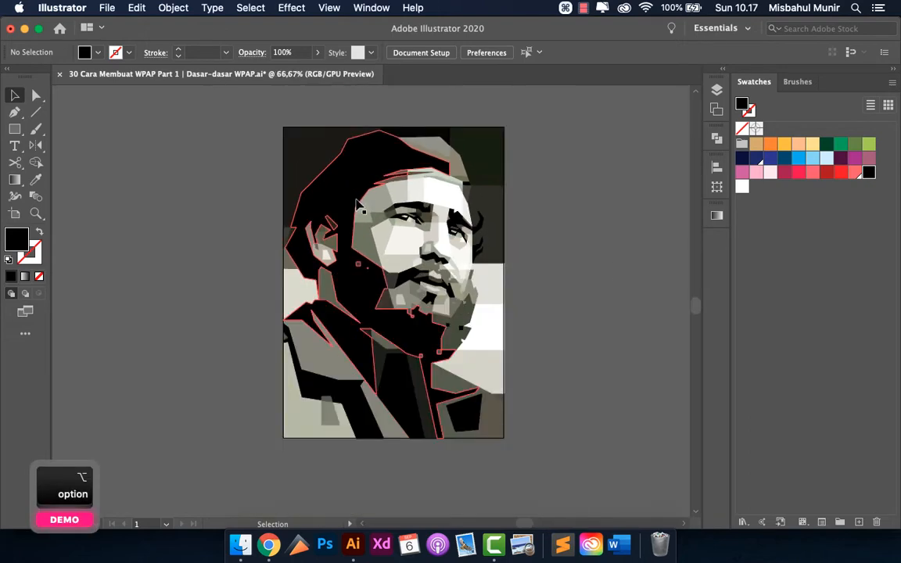
Recolour the large black shape and all matching black shapes in the portrait with the darkest navy swatch, and deselect them
{"action": "scroll", "coordinate": [358, 205], "scroll_direction": "up", "scroll_amount": 2}
{"action": "left_click", "coordinate": [290, 205]}
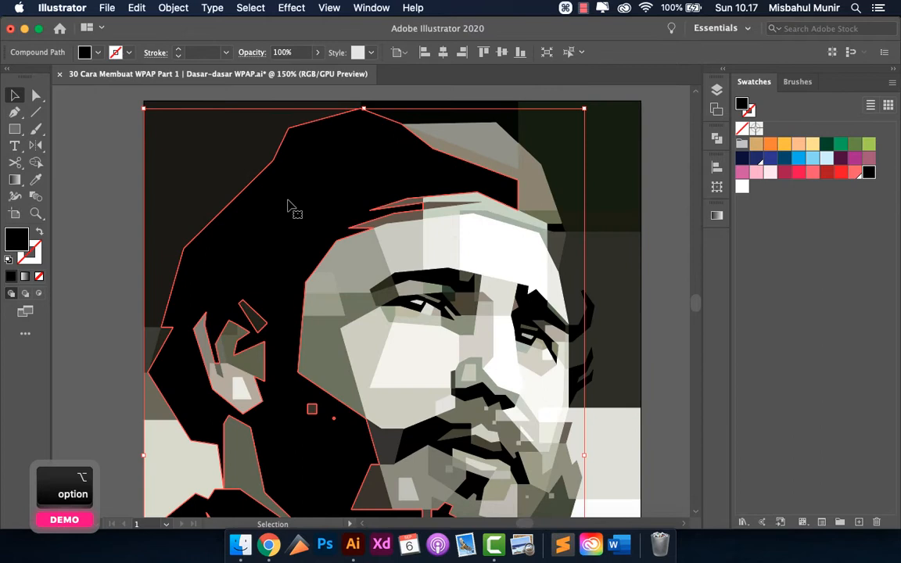
{"action": "left_click", "coordinate": [569, 52]}
{"action": "scroll", "coordinate": [555, 211], "scroll_direction": "down", "scroll_amount": 1}
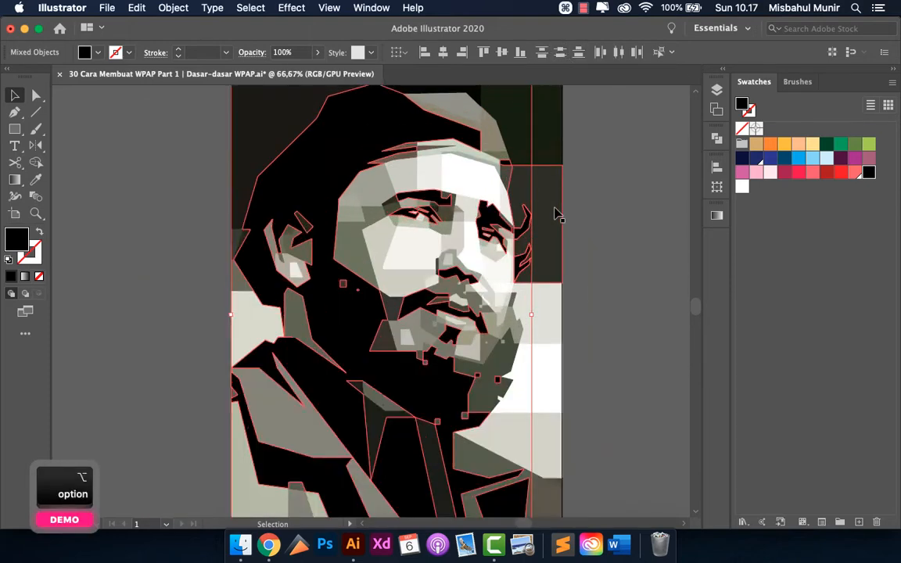
{"action": "scroll", "coordinate": [538, 184], "scroll_direction": "up", "scroll_amount": 2}
{"action": "scroll", "coordinate": [538, 184], "scroll_direction": "down", "scroll_amount": 2}
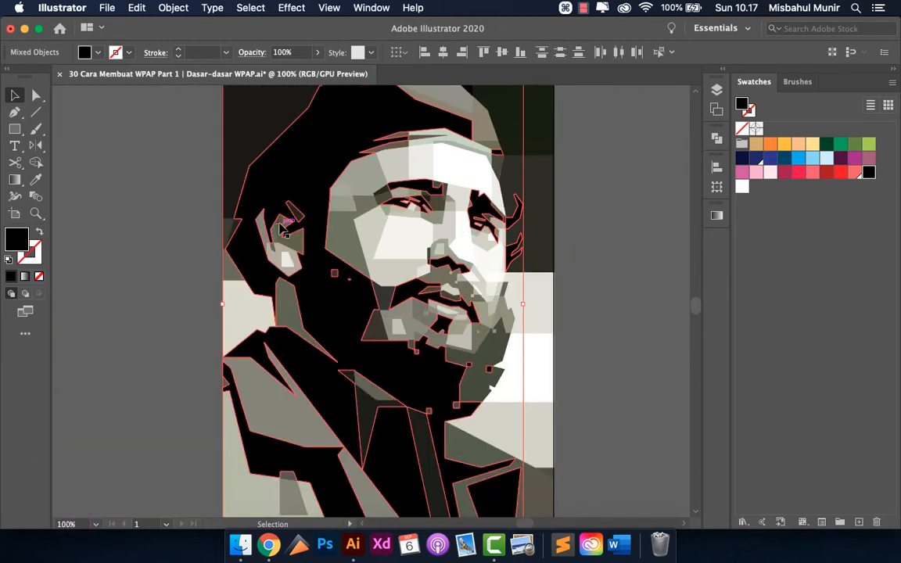
{"action": "scroll", "coordinate": [383, 262], "scroll_direction": "down", "scroll_amount": 2}
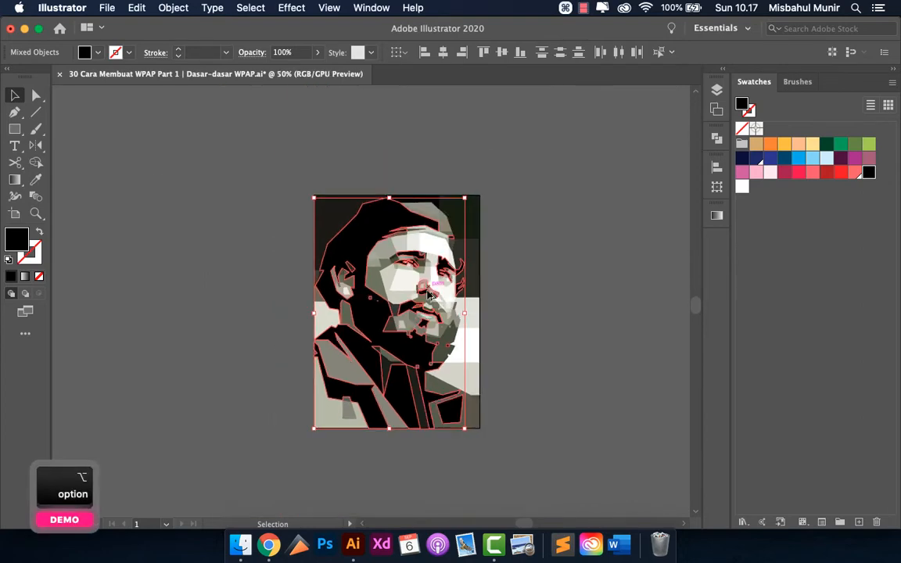
{"action": "scroll", "coordinate": [399, 324], "scroll_direction": "up", "scroll_amount": 1}
{"action": "scroll", "coordinate": [391, 250], "scroll_direction": "down", "scroll_amount": 1}
{"action": "scroll", "coordinate": [399, 414], "scroll_direction": "up", "scroll_amount": 1}
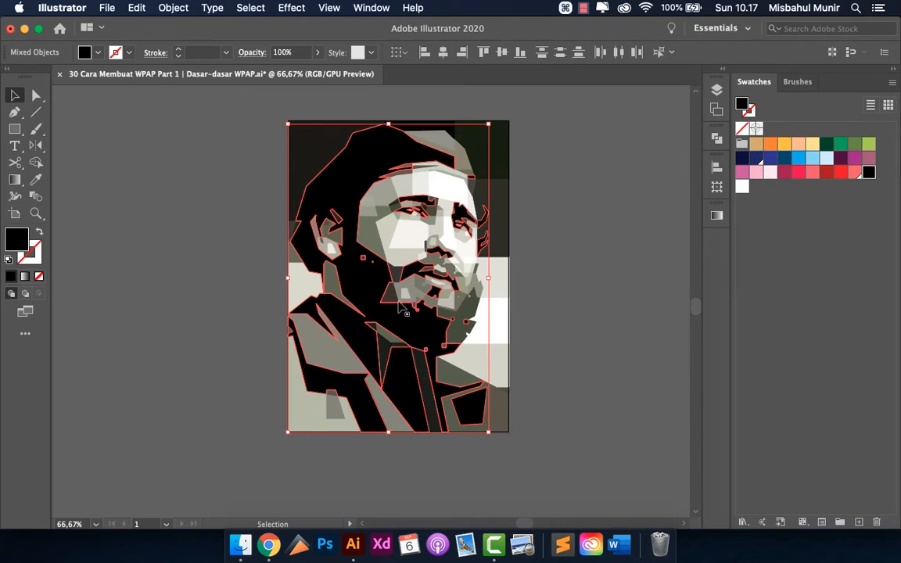
{"action": "scroll", "coordinate": [446, 336], "scroll_direction": "down", "scroll_amount": 1}
{"action": "scroll", "coordinate": [436, 289], "scroll_direction": "up", "scroll_amount": 1}
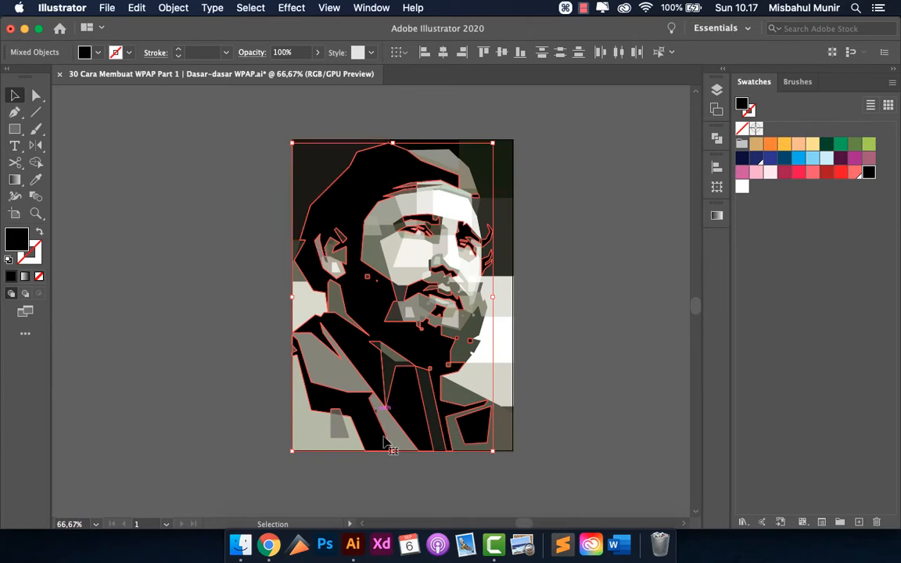
{"action": "key", "text": "alt"}
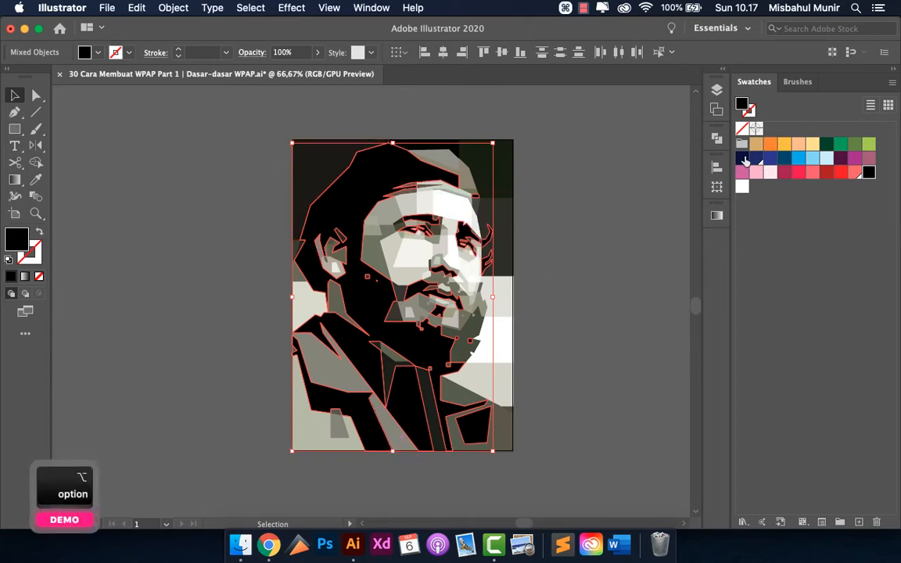
{"action": "left_click", "coordinate": [744, 161]}
{"action": "left_click", "coordinate": [599, 176]}
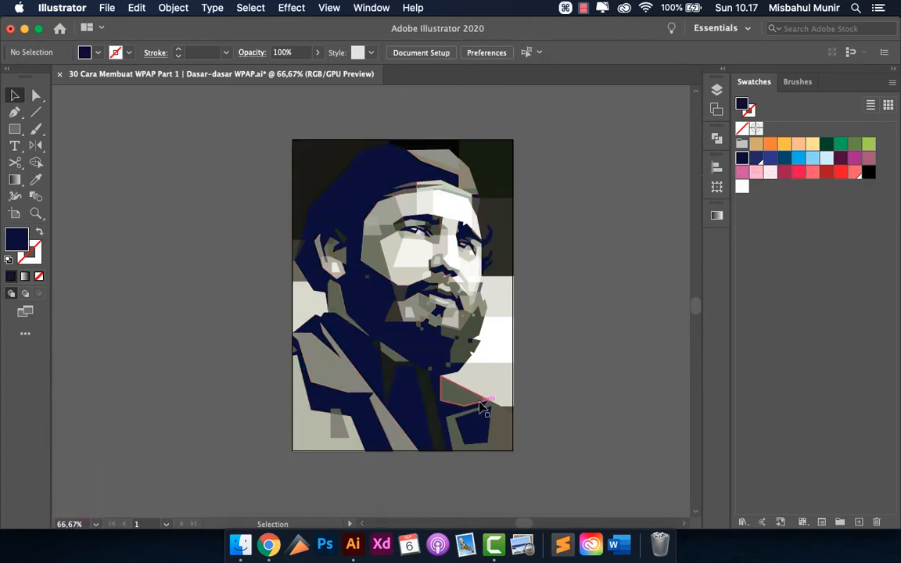
Highlight all pure white areas by selecting the white forehead shape and its matches, and clear the selection
{"action": "scroll", "coordinate": [450, 202], "scroll_direction": "up", "scroll_amount": 2}
{"action": "left_click", "coordinate": [449, 202]}
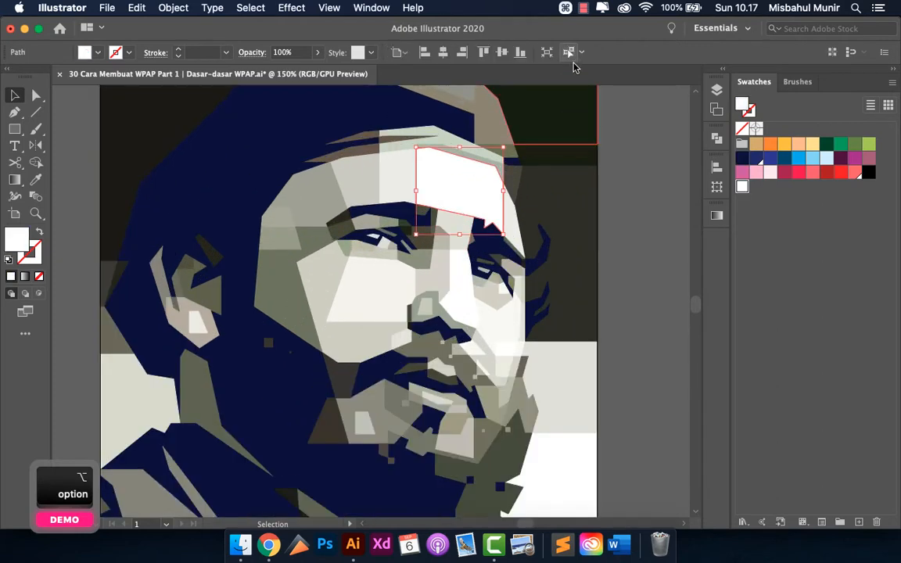
{"action": "left_click", "coordinate": [571, 55]}
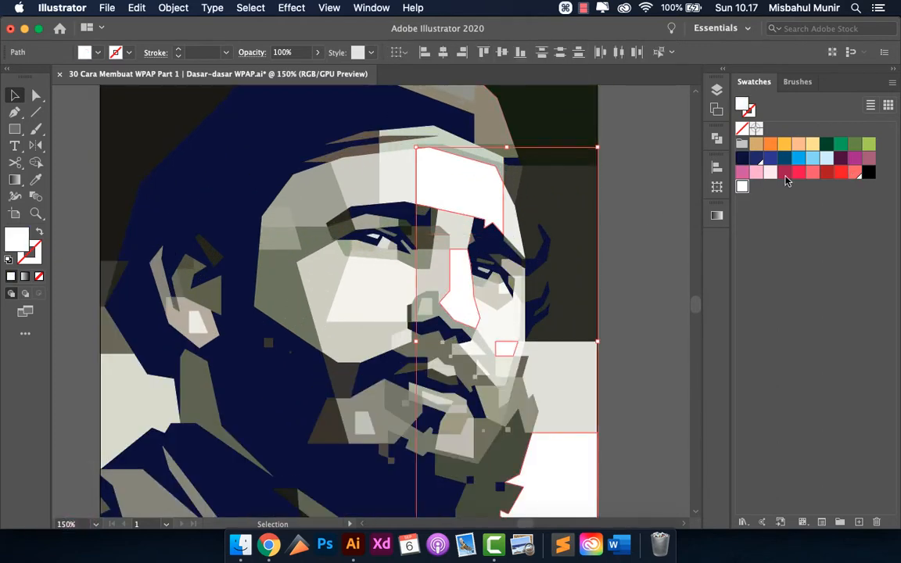
{"action": "left_click", "coordinate": [599, 210]}
{"action": "scroll", "coordinate": [518, 272], "scroll_direction": "down", "scroll_amount": 3}
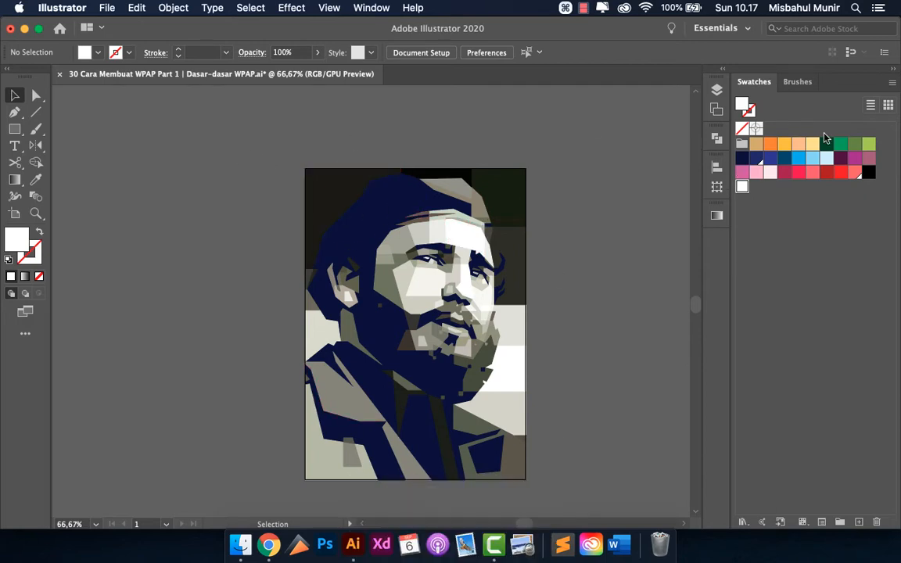
Fill the two dark olive shapes at the inner end of the eyebrow nearer the ear with the medium blue swatch
{"action": "scroll", "coordinate": [547, 173], "scroll_direction": "up", "scroll_amount": 5, "text": "alt"}
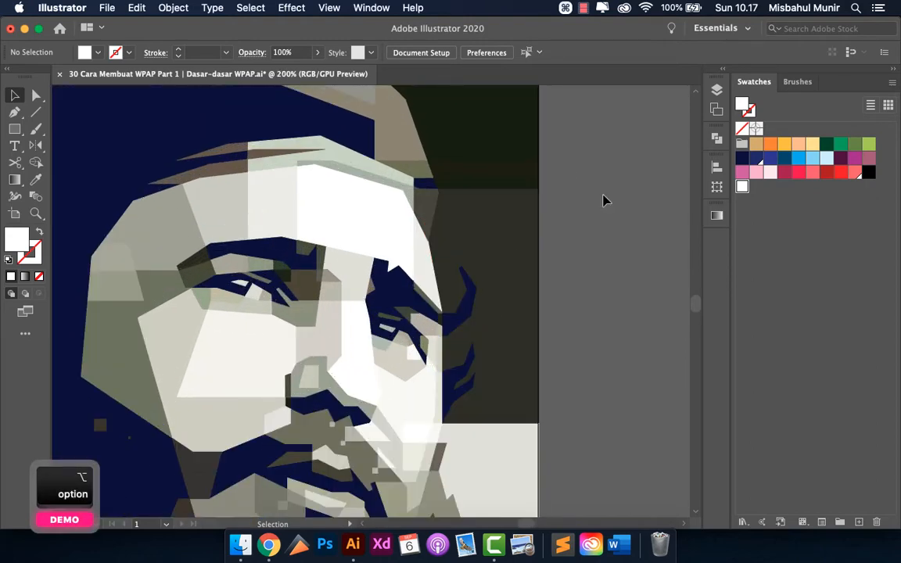
{"action": "scroll", "coordinate": [547, 201], "scroll_direction": "down", "scroll_amount": 5, "text": "alt"}
{"action": "scroll", "coordinate": [459, 217], "scroll_direction": "up", "scroll_amount": 5, "text": "alt"}
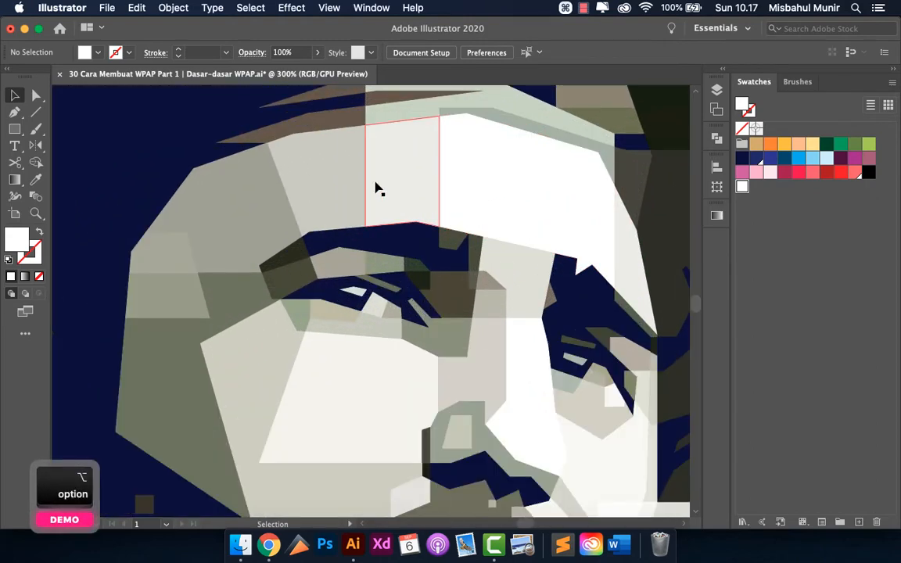
{"action": "scroll", "coordinate": [494, 182], "scroll_direction": "down", "scroll_amount": 2, "text": "alt"}
{"action": "scroll", "coordinate": [426, 233], "scroll_direction": "down", "scroll_amount": 3, "text": "alt"}
{"action": "scroll", "coordinate": [398, 226], "scroll_direction": "up", "scroll_amount": 5, "text": "alt"}
{"action": "scroll", "coordinate": [426, 267], "scroll_direction": "down", "scroll_amount": 4, "text": "alt"}
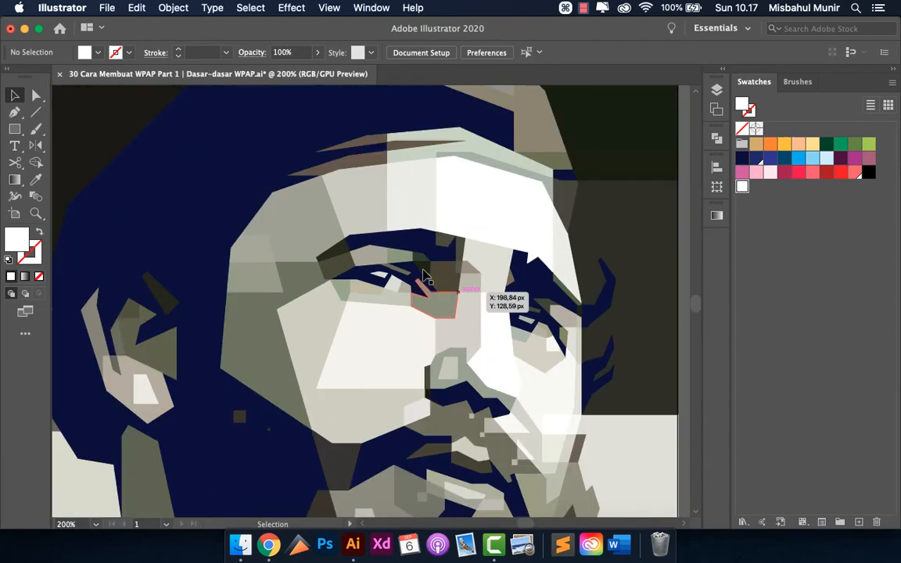
{"action": "scroll", "coordinate": [439, 256], "scroll_direction": "up", "scroll_amount": 5, "text": "alt"}
{"action": "scroll", "coordinate": [428, 263], "scroll_direction": "down", "scroll_amount": 3, "text": "alt"}
{"action": "scroll", "coordinate": [477, 222], "scroll_direction": "up", "scroll_amount": 4, "text": "alt"}
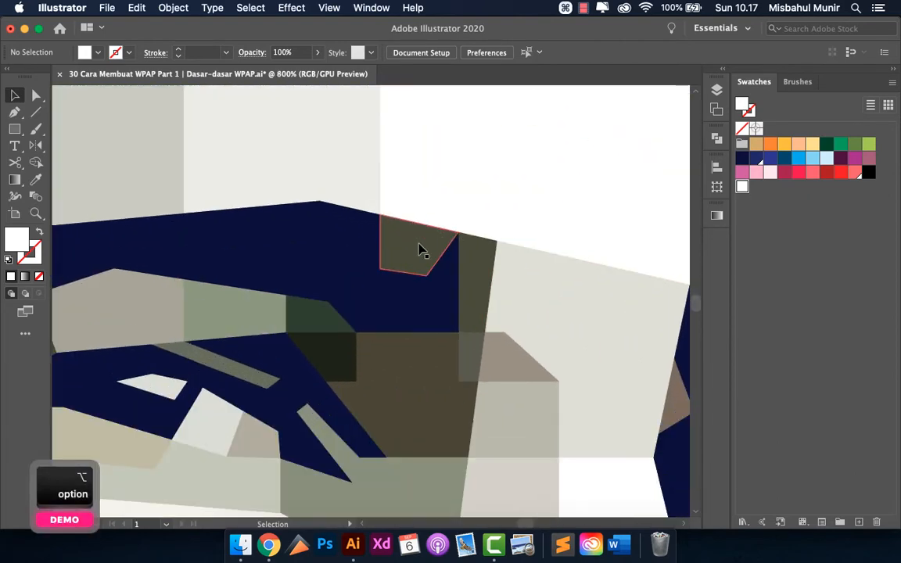
{"action": "left_click", "coordinate": [413, 249]}
{"action": "left_click", "coordinate": [485, 269], "text": "shift"}
{"action": "scroll", "coordinate": [574, 161], "scroll_direction": "down", "scroll_amount": 2, "text": "alt"}
{"action": "scroll", "coordinate": [474, 228], "scroll_direction": "up", "scroll_amount": 2, "text": "alt"}
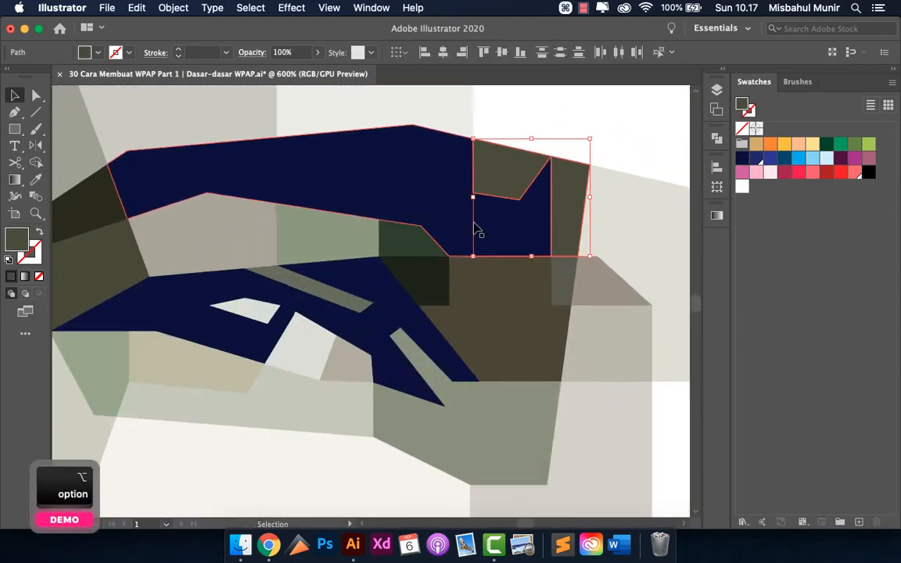
{"action": "left_click", "coordinate": [770, 158]}
{"action": "scroll", "coordinate": [477, 244], "scroll_direction": "down", "scroll_amount": 2, "text": "alt"}
{"action": "scroll", "coordinate": [438, 262], "scroll_direction": "up", "scroll_amount": 2, "text": "alt"}
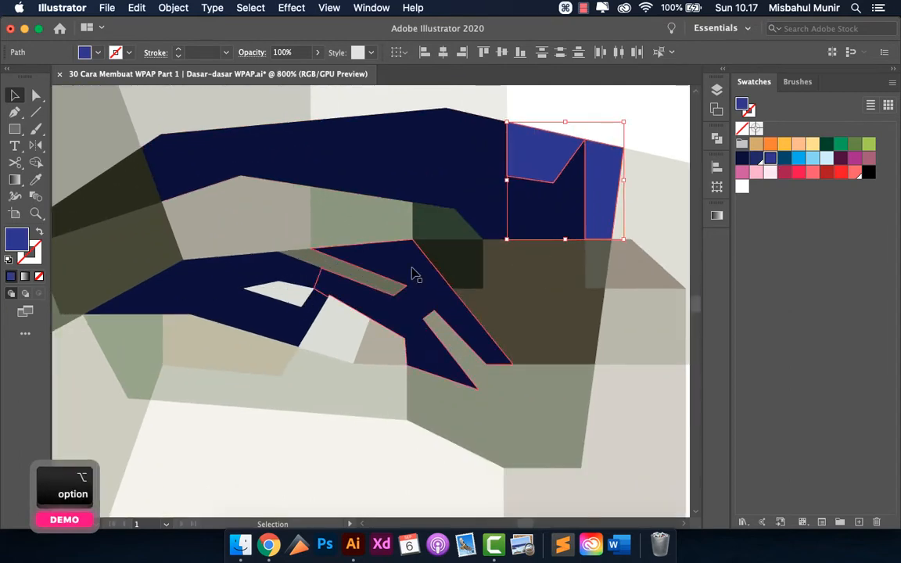
Fill only the larger light grey quadrilateral inside the eye nearer the ear with the palest blue swatch
{"action": "left_click", "coordinate": [342, 336]}
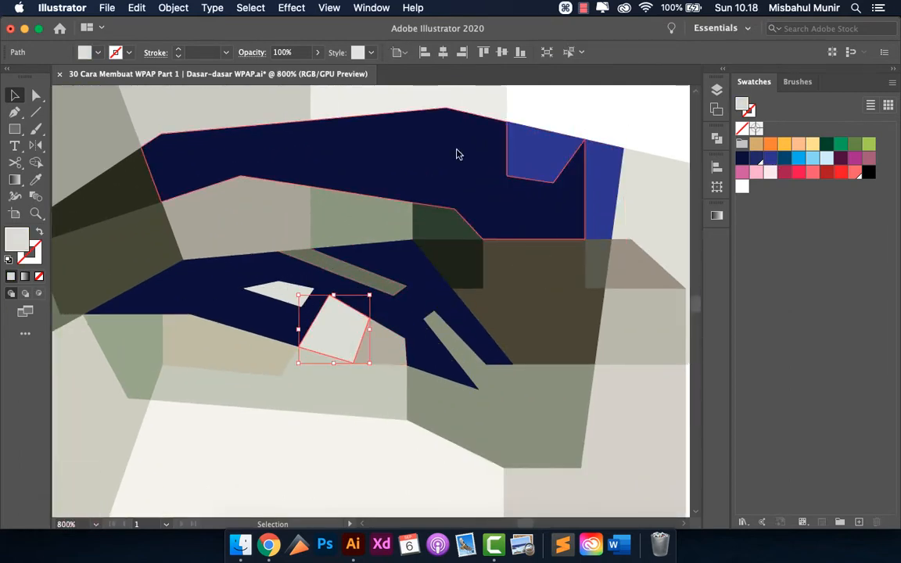
{"action": "left_click", "coordinate": [570, 53]}
{"action": "scroll", "coordinate": [431, 252], "scroll_direction": "down", "scroll_amount": 1, "text": "alt"}
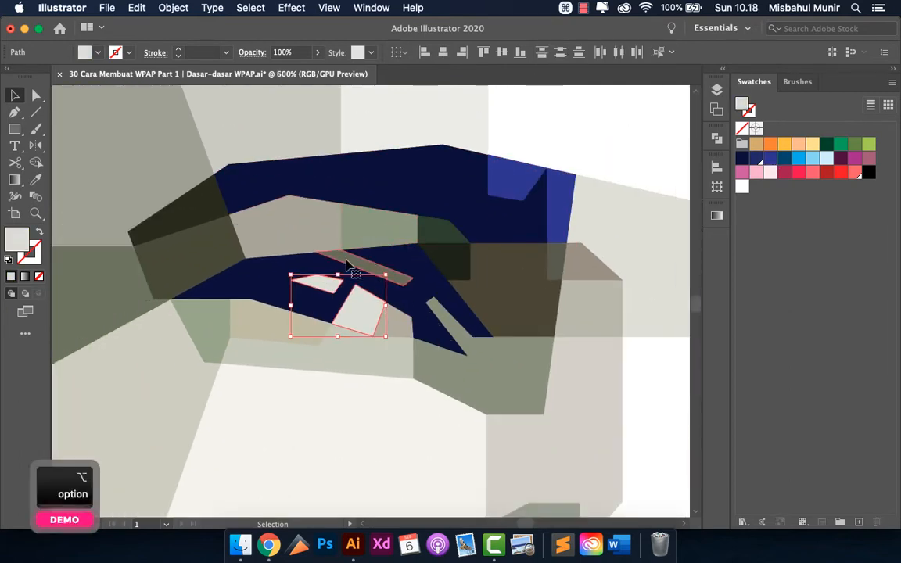
{"action": "left_click", "coordinate": [329, 286], "text": "shift"}
{"action": "scroll", "coordinate": [332, 297], "scroll_direction": "up", "scroll_amount": 2, "text": "alt"}
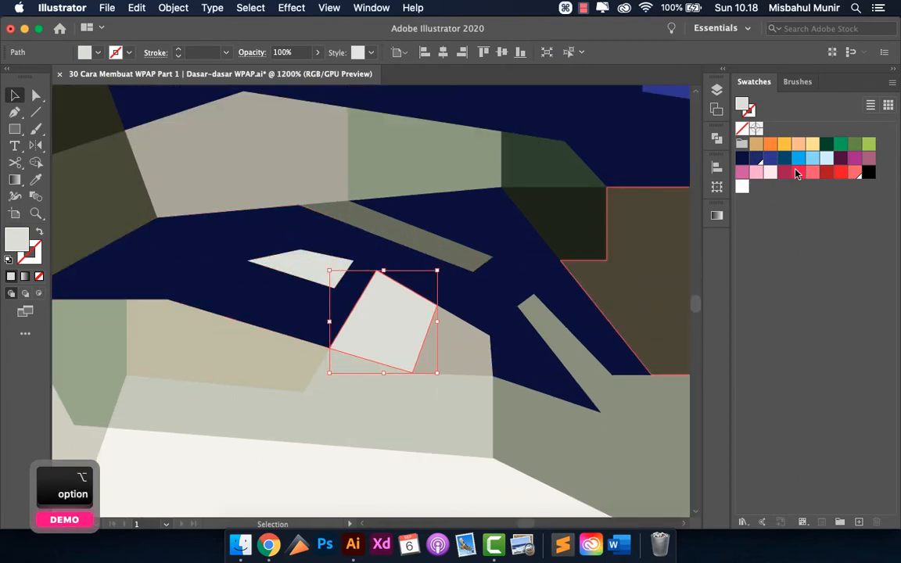
{"action": "left_click", "coordinate": [741, 186]}
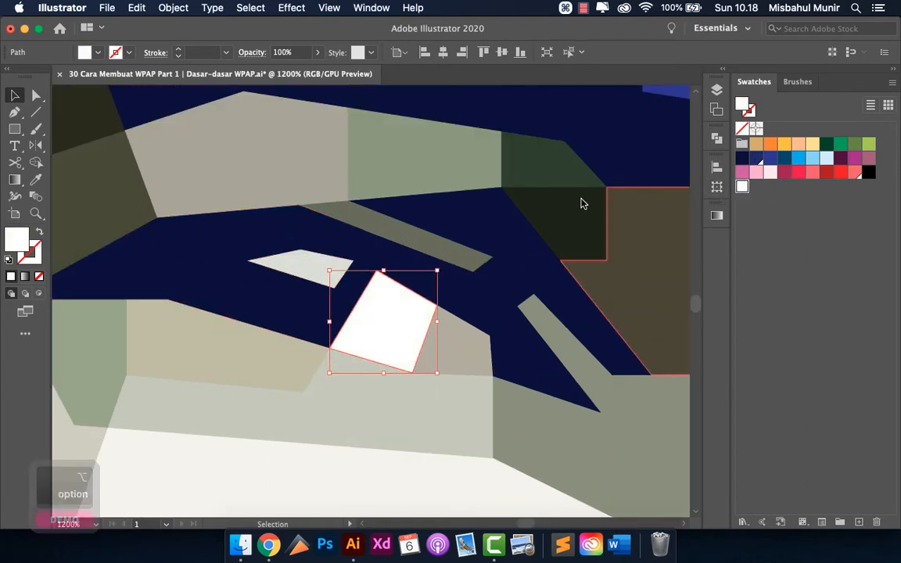
{"action": "left_click", "coordinate": [822, 161]}
Fill the small light grey sliver in the eye with bright blue and the beige shape beside the palest-blue one with sky blue
{"action": "left_click", "coordinate": [290, 268]}
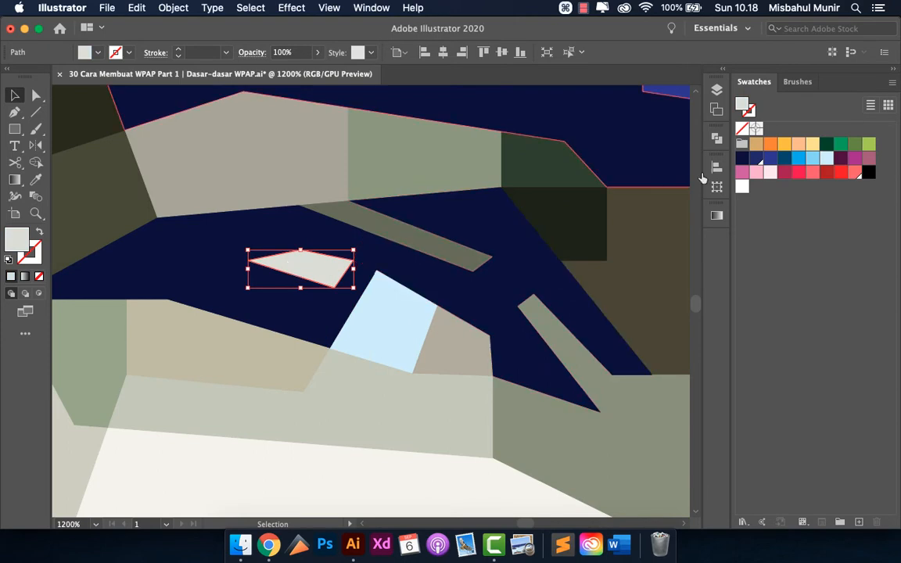
{"action": "left_click", "coordinate": [792, 159]}
{"action": "scroll", "coordinate": [443, 241], "scroll_direction": "down", "scroll_amount": 3}
{"action": "scroll", "coordinate": [434, 293], "scroll_direction": "up", "scroll_amount": 3}
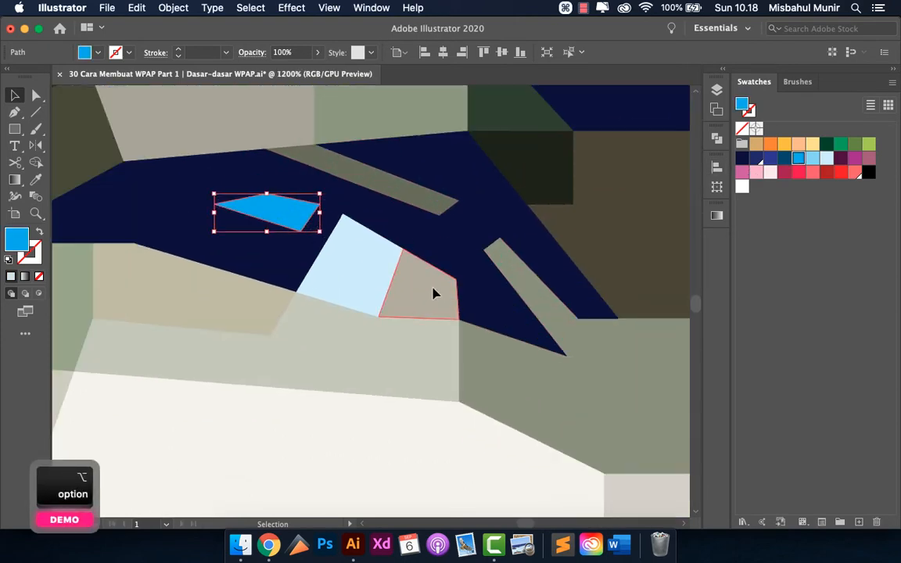
{"action": "left_click", "coordinate": [432, 293]}
{"action": "left_click", "coordinate": [814, 160]}
Unite the two adjoining navy shapes around the eye nearer the ear into one shape
{"action": "scroll", "coordinate": [345, 281], "scroll_direction": "down", "scroll_amount": 4}
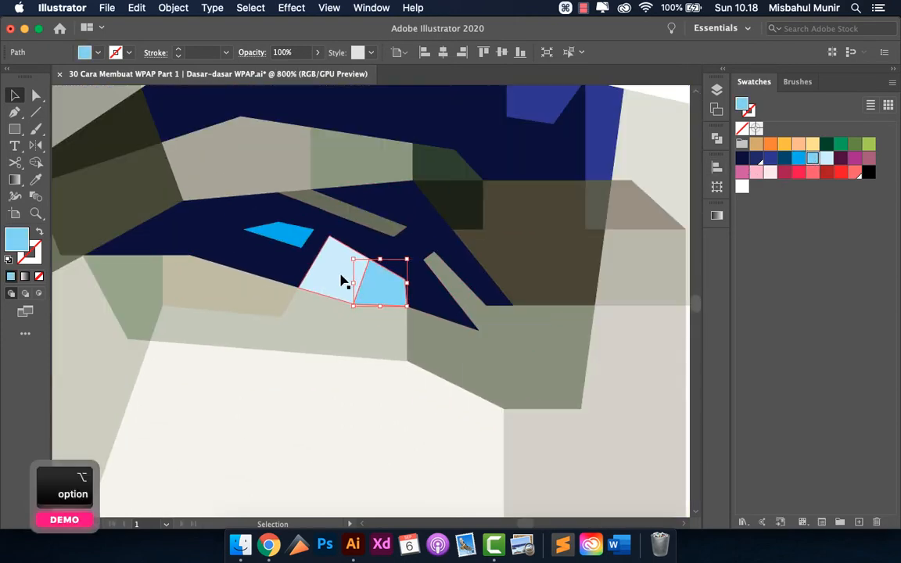
{"action": "scroll", "coordinate": [358, 275], "scroll_direction": "up", "scroll_amount": 2}
{"action": "scroll", "coordinate": [428, 266], "scroll_direction": "down", "scroll_amount": 3}
{"action": "scroll", "coordinate": [368, 250], "scroll_direction": "up", "scroll_amount": 3}
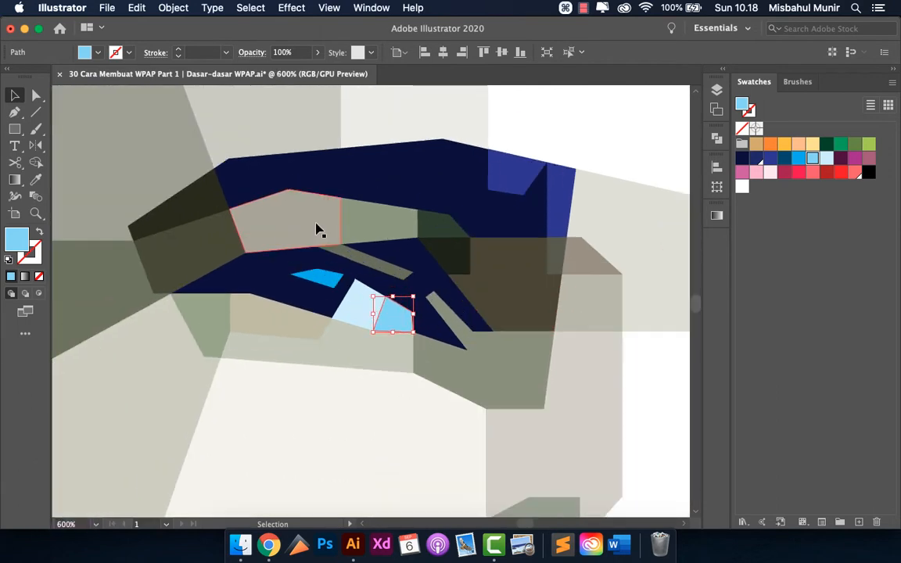
{"action": "scroll", "coordinate": [368, 246], "scroll_direction": "down", "scroll_amount": 3}
{"action": "scroll", "coordinate": [395, 266], "scroll_direction": "up", "scroll_amount": 3}
{"action": "scroll", "coordinate": [372, 271], "scroll_direction": "up", "scroll_amount": 2}
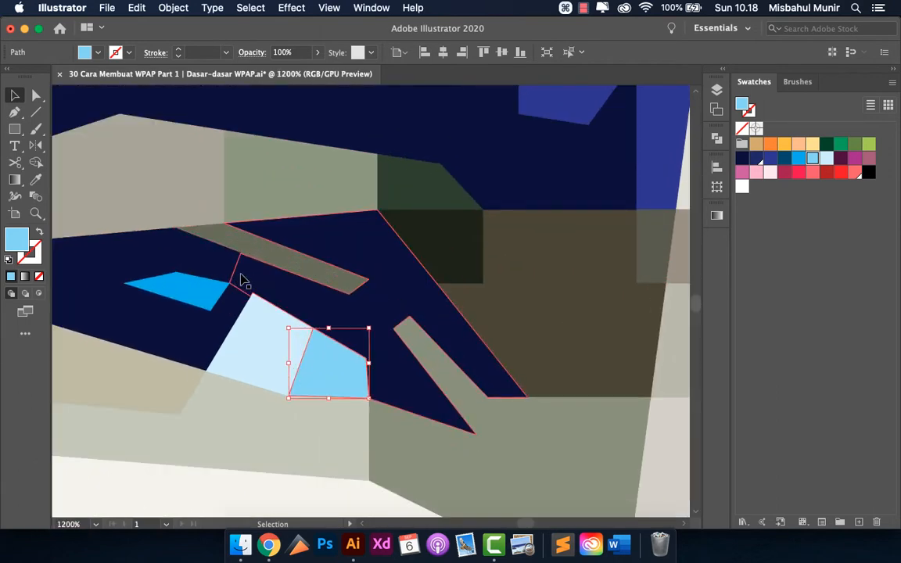
{"action": "left_click", "coordinate": [243, 280]}
{"action": "left_click", "coordinate": [197, 261], "text": "shift"}
{"action": "left_click", "coordinate": [716, 138]}
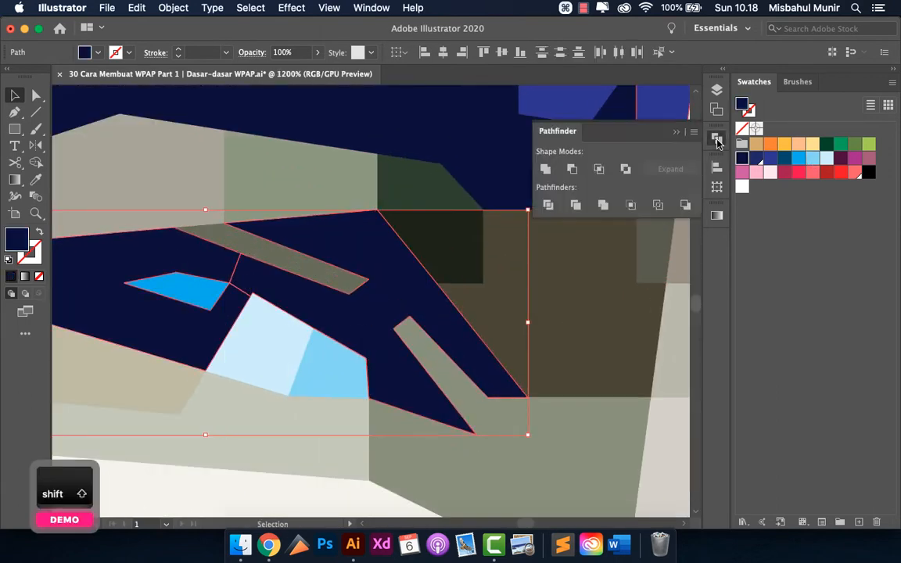
{"action": "left_click", "coordinate": [545, 169]}
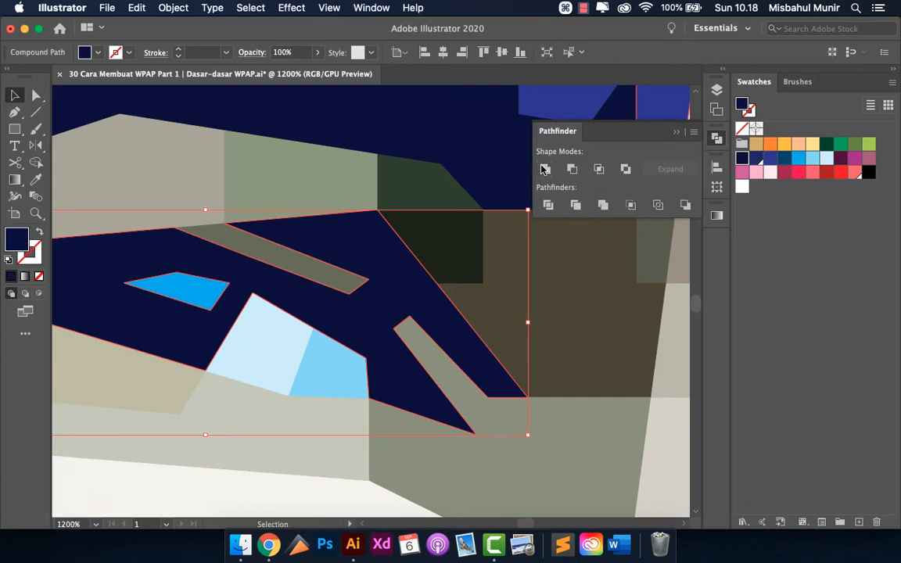
{"action": "left_click", "coordinate": [676, 135]}
Try the medium blue swatch on the near-black shape at the eye's inner corner and undo that fill
{"action": "scroll", "coordinate": [412, 259], "scroll_direction": "down", "scroll_amount": 2}
{"action": "scroll", "coordinate": [427, 259], "scroll_direction": "up", "scroll_amount": 2}
{"action": "left_click", "coordinate": [429, 254]}
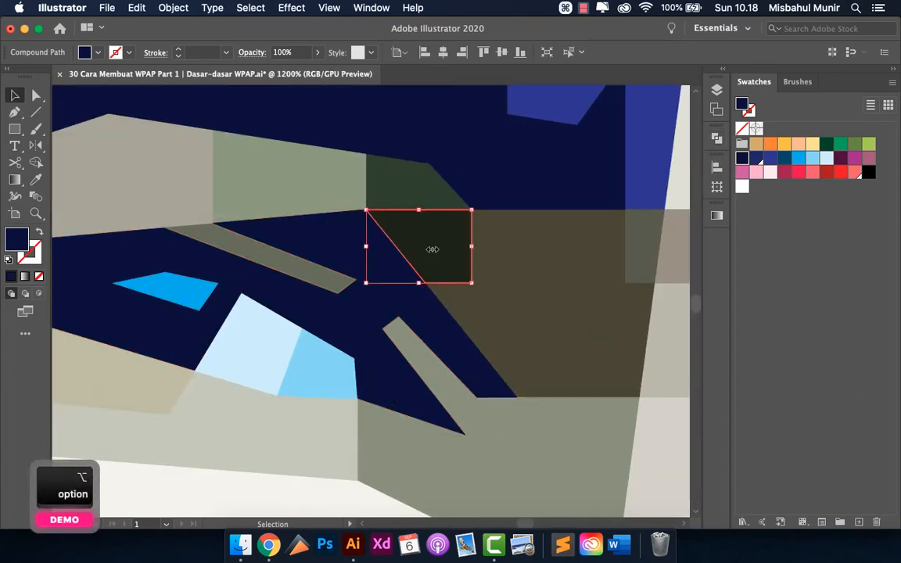
{"action": "scroll", "coordinate": [428, 254], "scroll_direction": "down", "scroll_amount": 2}
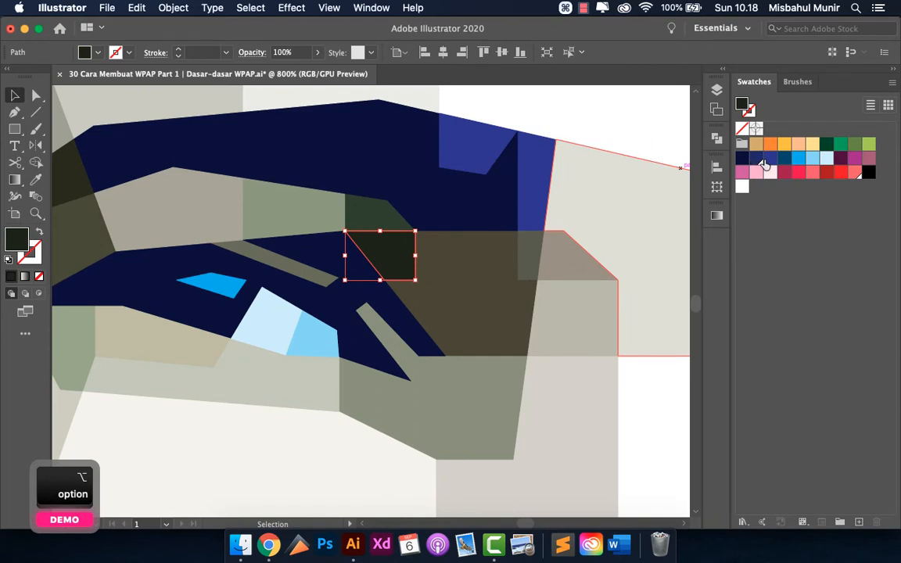
{"action": "left_click", "coordinate": [766, 160]}
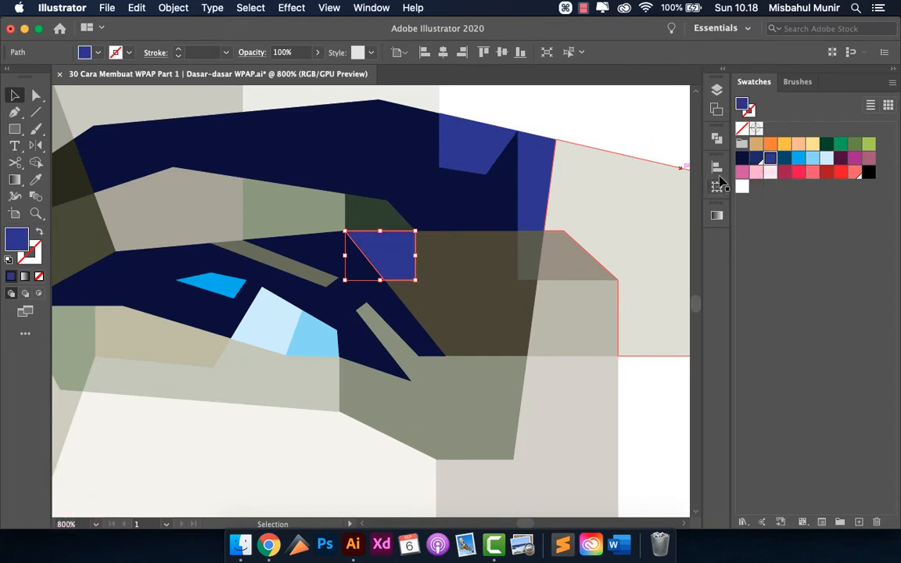
{"action": "key", "text": "super+z"}
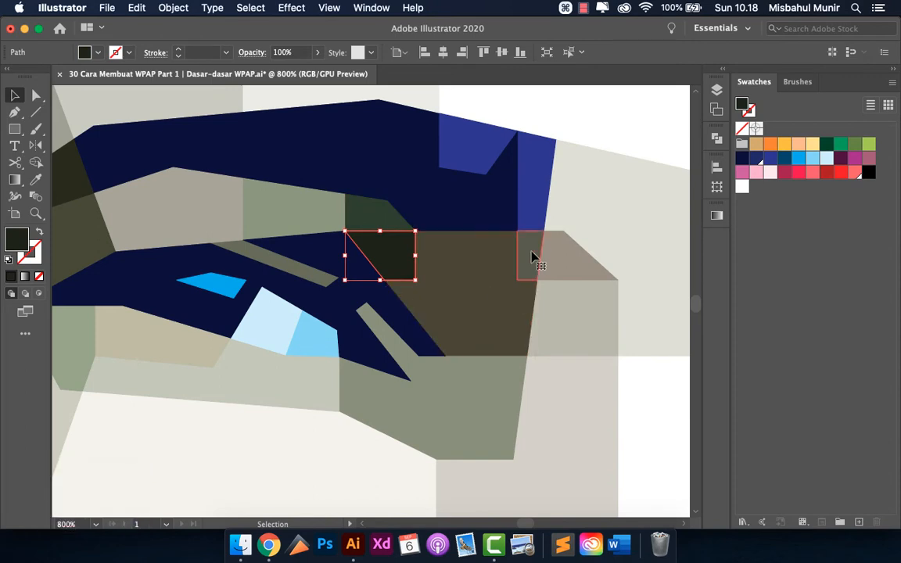
Fill the near-black inner-corner shape with dark plum, the large brown shape beside it with magenta, and the small overlap at its nose edge with dusty rose
{"action": "left_click", "coordinate": [485, 300]}
{"action": "left_click", "coordinate": [854, 159]}
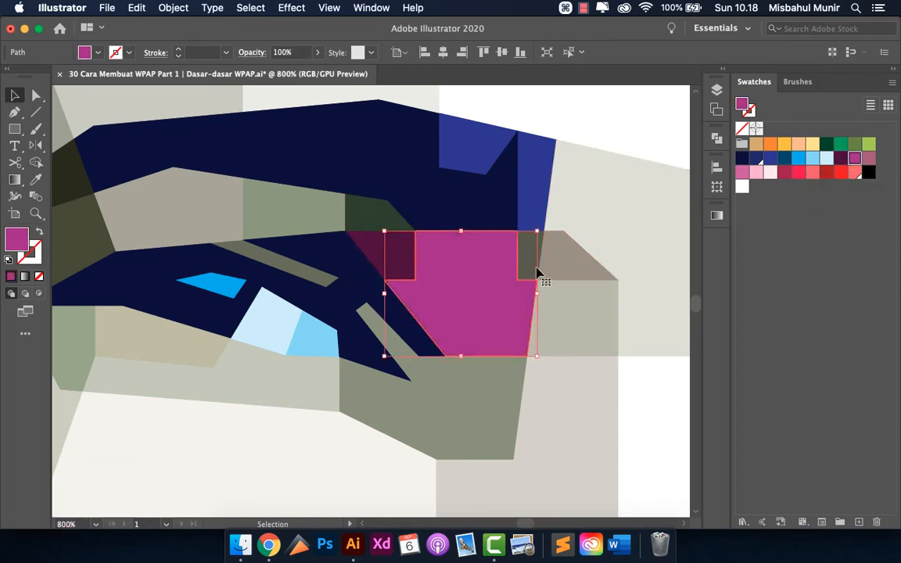
{"action": "left_click", "coordinate": [867, 160]}
{"action": "scroll", "coordinate": [432, 232], "scroll_direction": "down", "scroll_amount": 1}
{"action": "scroll", "coordinate": [438, 233], "scroll_direction": "up", "scroll_amount": 1}
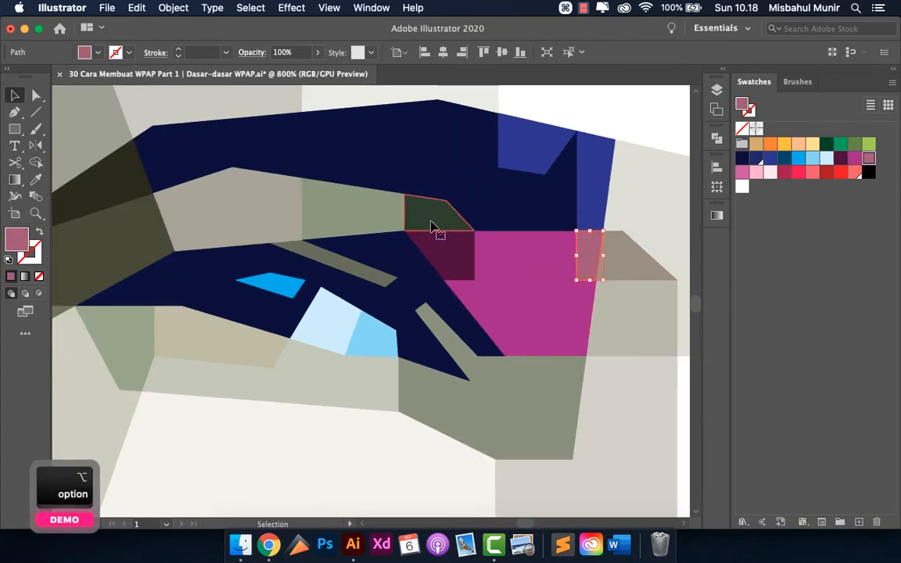
Fill the dark green shape on the upper eyelid with magenta and the sage green one beside it with dusty rose
{"action": "left_click", "coordinate": [437, 225]}
{"action": "left_click", "coordinate": [854, 159]}
{"action": "left_click", "coordinate": [345, 222]}
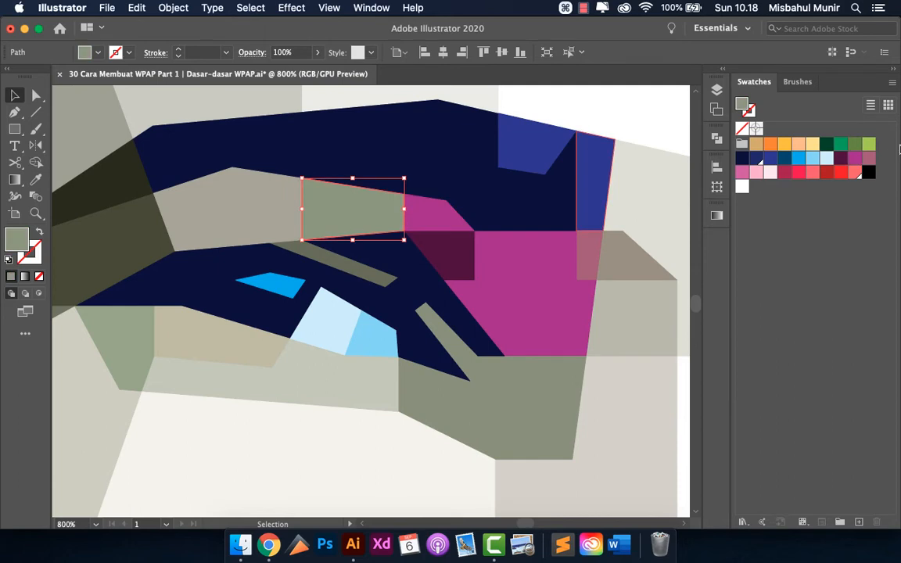
{"action": "left_click", "coordinate": [869, 160]}
Fill the taupe upper-eyelid shape with coral and the olive shape at its outer end with pink, and clear the selection
{"action": "left_click", "coordinate": [242, 225]}
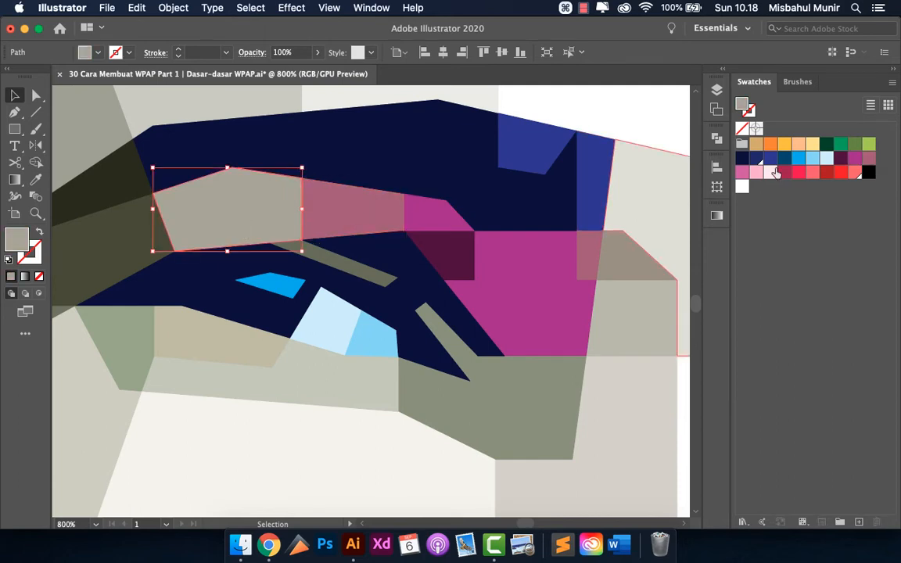
{"action": "left_click", "coordinate": [808, 176]}
{"action": "scroll", "coordinate": [516, 249], "scroll_direction": "down", "scroll_amount": 2}
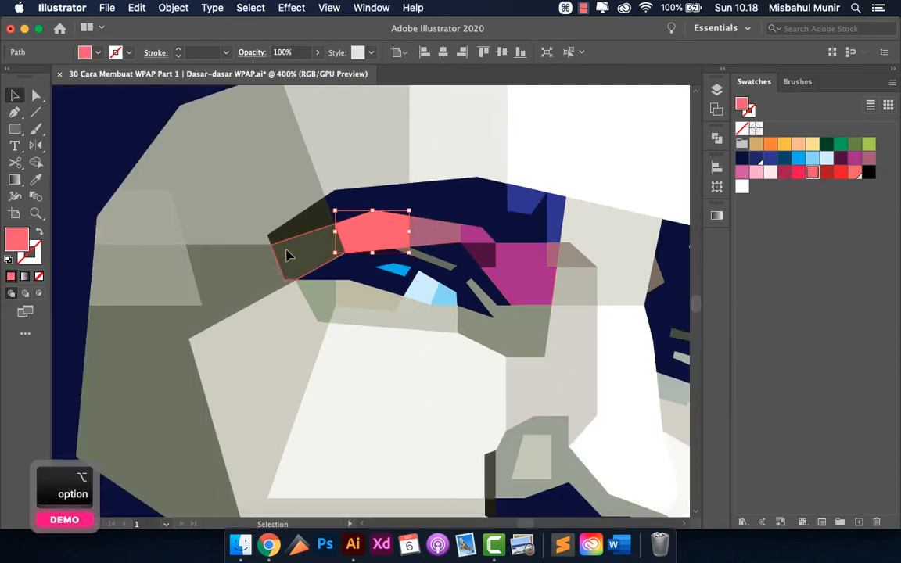
{"action": "left_click", "coordinate": [286, 255]}
{"action": "left_click", "coordinate": [742, 171]}
{"action": "scroll", "coordinate": [485, 232], "scroll_direction": "down", "scroll_amount": 3}
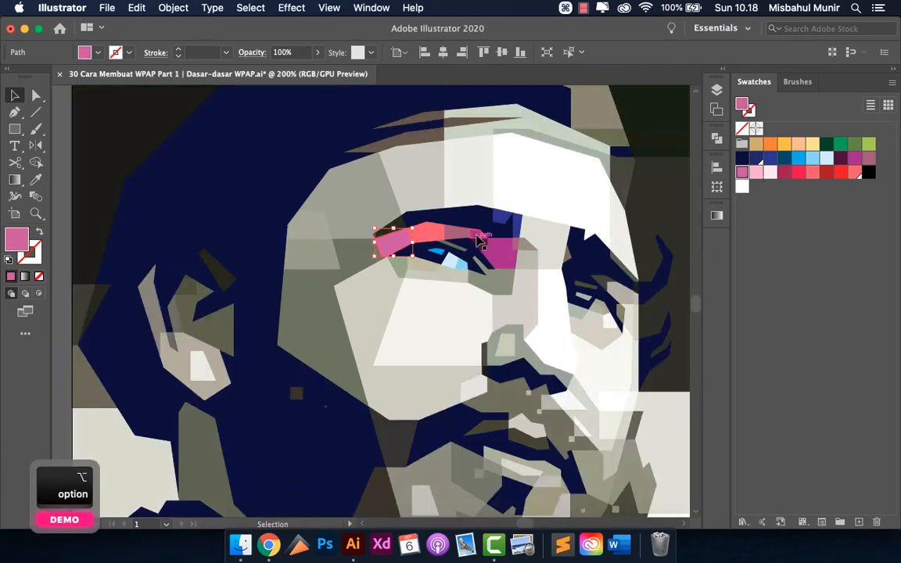
{"action": "left_click", "coordinate": [229, 239]}
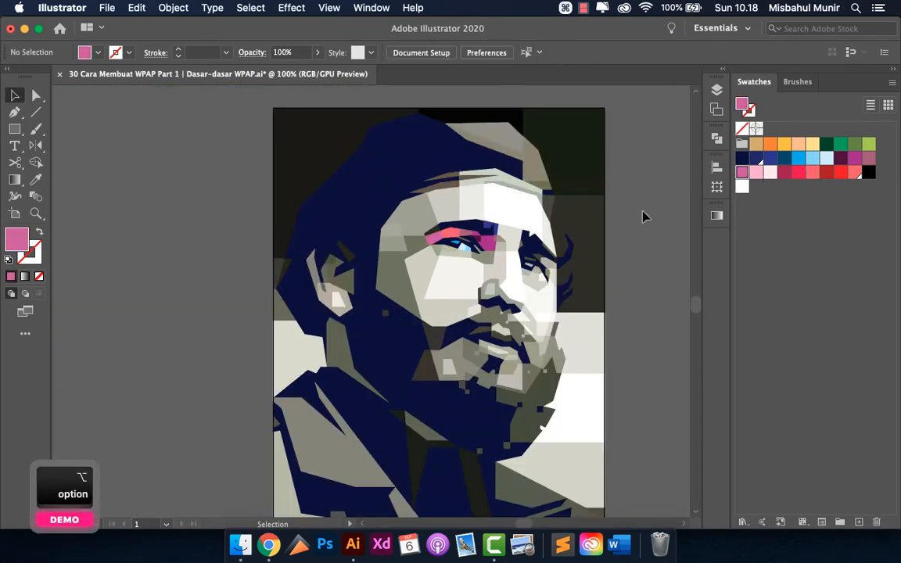
Recolour the thin olive sliver beneath the upper eyelid by sampling magenta from the eyelid's inner end
{"action": "scroll", "coordinate": [504, 249], "scroll_direction": "up", "scroll_amount": 3}
{"action": "scroll", "coordinate": [346, 204], "scroll_direction": "up", "scroll_amount": 2}
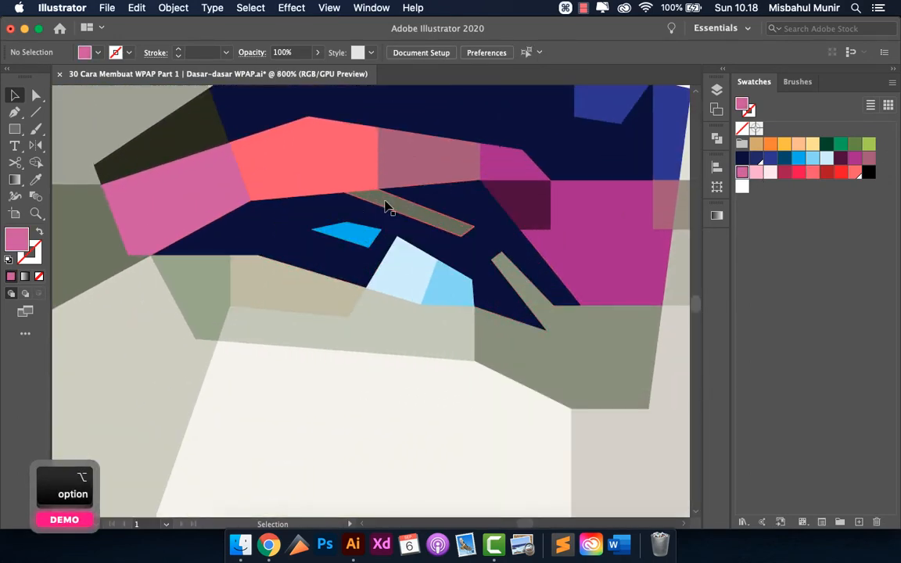
{"action": "left_click", "coordinate": [381, 205]}
{"action": "scroll", "coordinate": [422, 170], "scroll_direction": "up", "scroll_amount": 1}
{"action": "key", "text": "i"}
{"action": "left_click", "coordinate": [434, 167]}
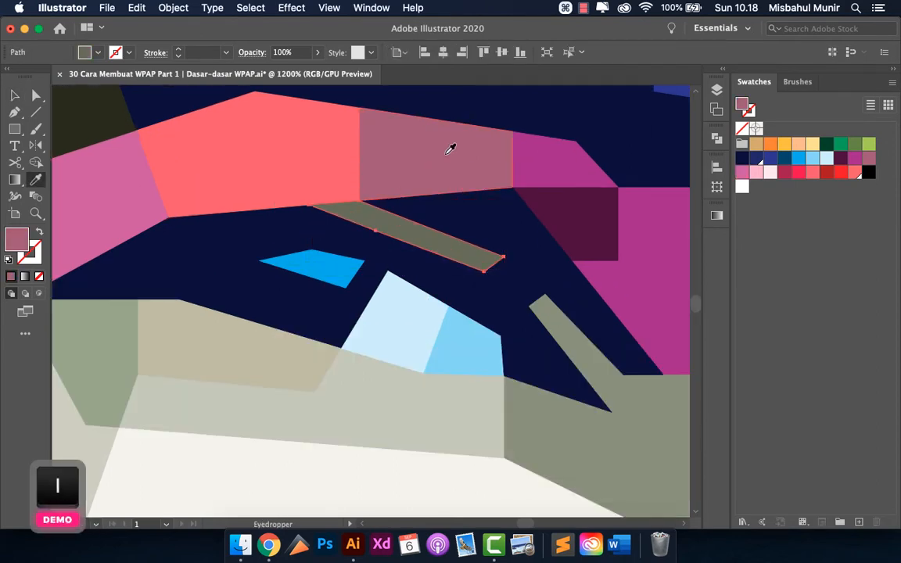
{"action": "left_click", "coordinate": [539, 147]}
{"action": "key", "text": "v"}
{"action": "scroll", "coordinate": [306, 175], "scroll_direction": "down", "scroll_amount": 1}
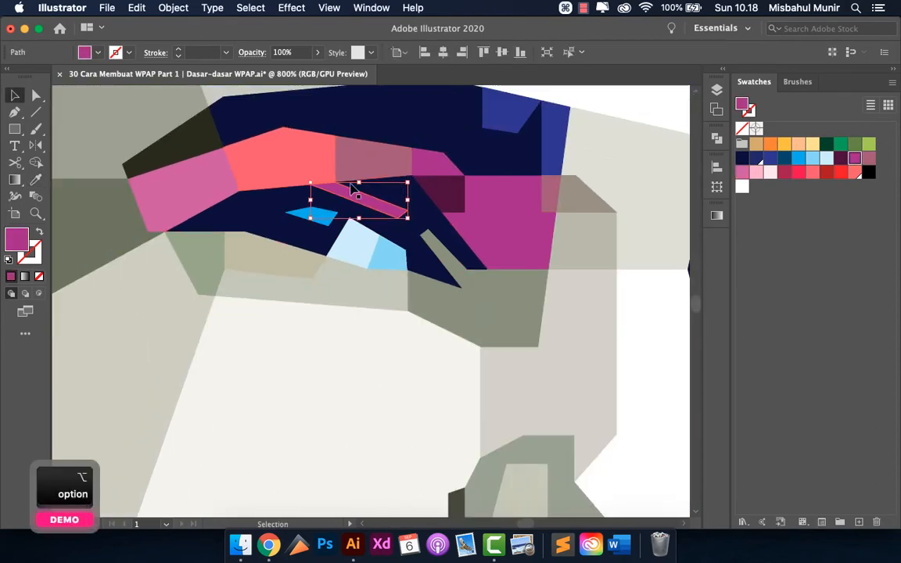
Fill the large sage grey shape below the eye's inner corner with coral
{"action": "left_click", "coordinate": [477, 312]}
{"action": "scroll", "coordinate": [407, 308], "scroll_direction": "down", "scroll_amount": 2}
{"action": "scroll", "coordinate": [447, 285], "scroll_direction": "up", "scroll_amount": 2}
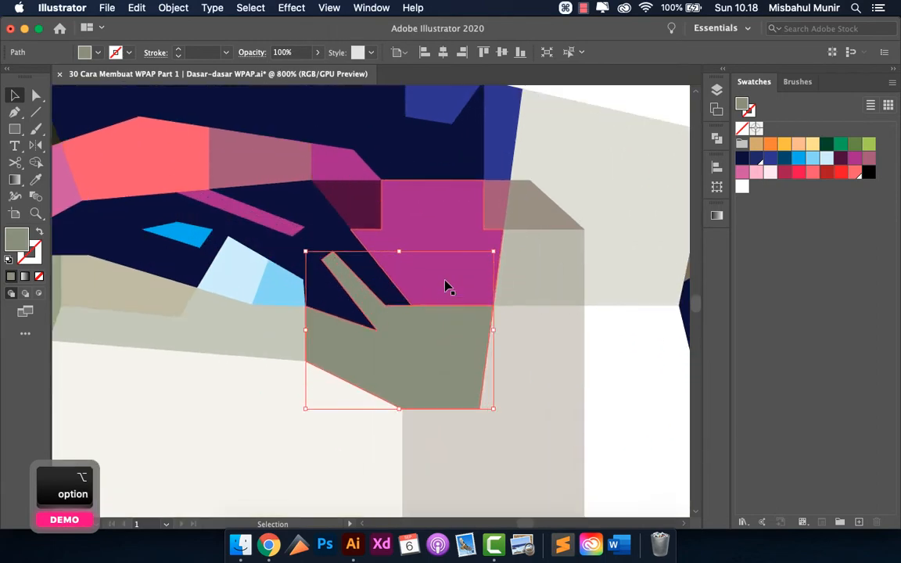
{"action": "scroll", "coordinate": [517, 258], "scroll_direction": "down", "scroll_amount": 2}
{"action": "scroll", "coordinate": [535, 296], "scroll_direction": "up", "scroll_amount": 3}
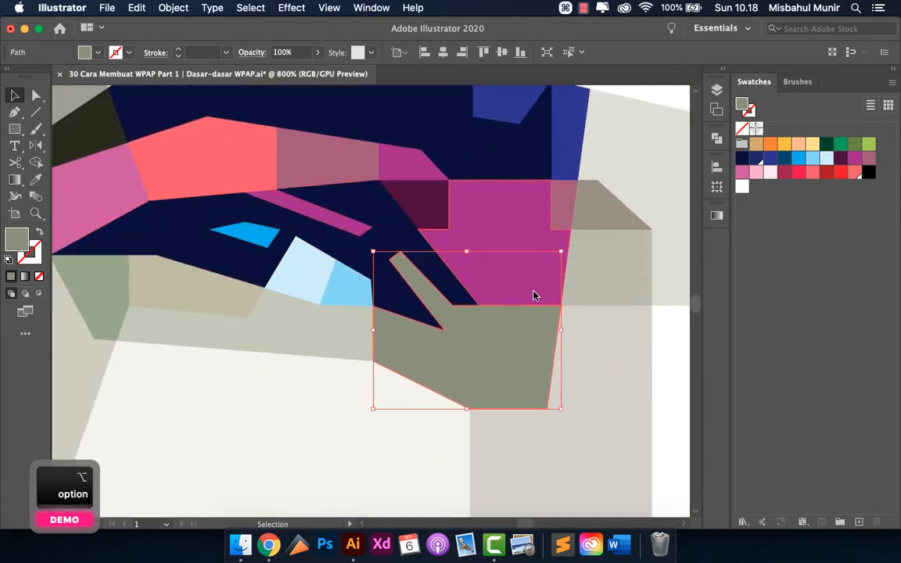
{"action": "left_click", "coordinate": [810, 177]}
Fill the long pale grey strip beneath the eye with light peach after trying and undoing orange
{"action": "scroll", "coordinate": [432, 275], "scroll_direction": "down", "scroll_amount": 2}
{"action": "scroll", "coordinate": [407, 291], "scroll_direction": "up", "scroll_amount": 2}
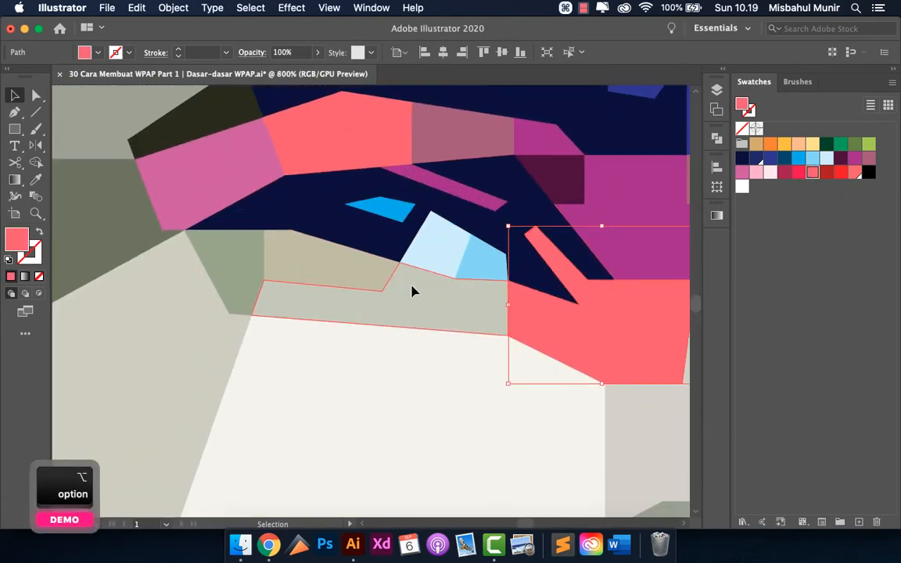
{"action": "left_click", "coordinate": [413, 292]}
{"action": "left_click", "coordinate": [770, 144]}
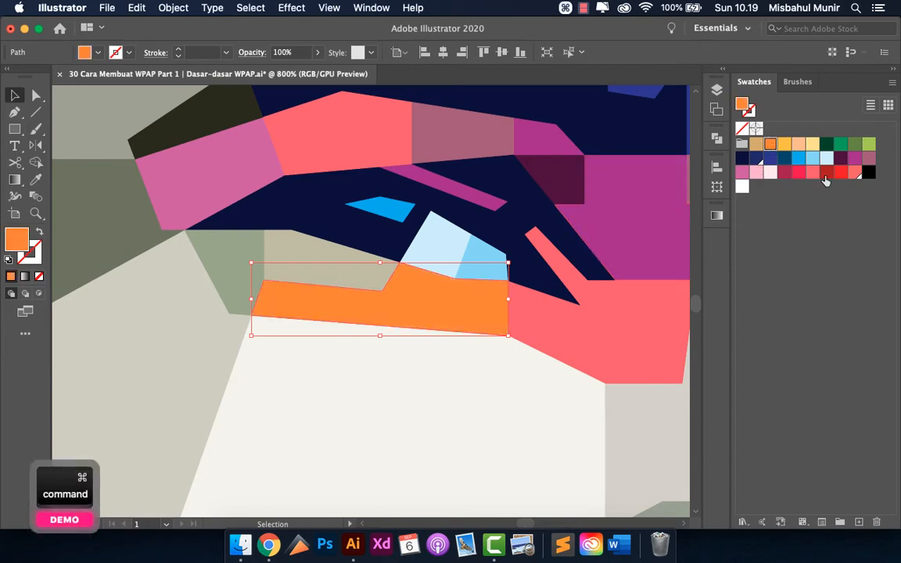
{"action": "key", "text": "cmd+z"}
{"action": "left_click", "coordinate": [798, 144]}
Fill the beige shape between the eye and the peach strip with orange, and dismiss the fill's colour picker
{"action": "left_click", "coordinate": [286, 261]}
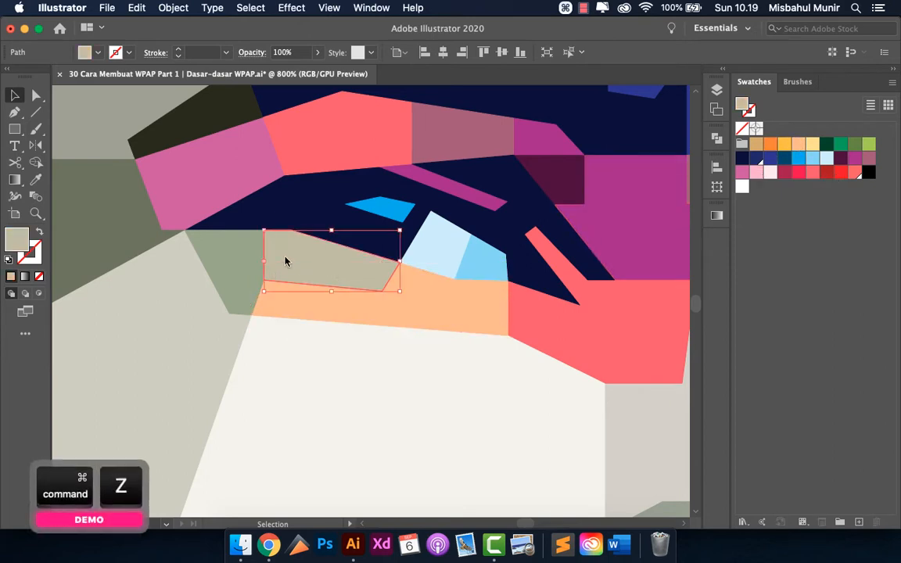
{"action": "left_click", "coordinate": [771, 147]}
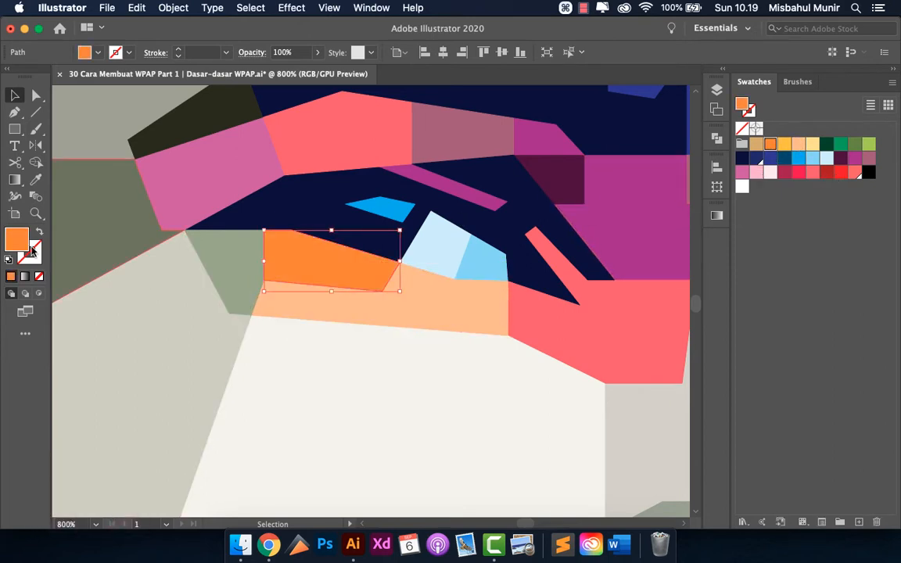
{"action": "double_click", "coordinate": [14, 246]}
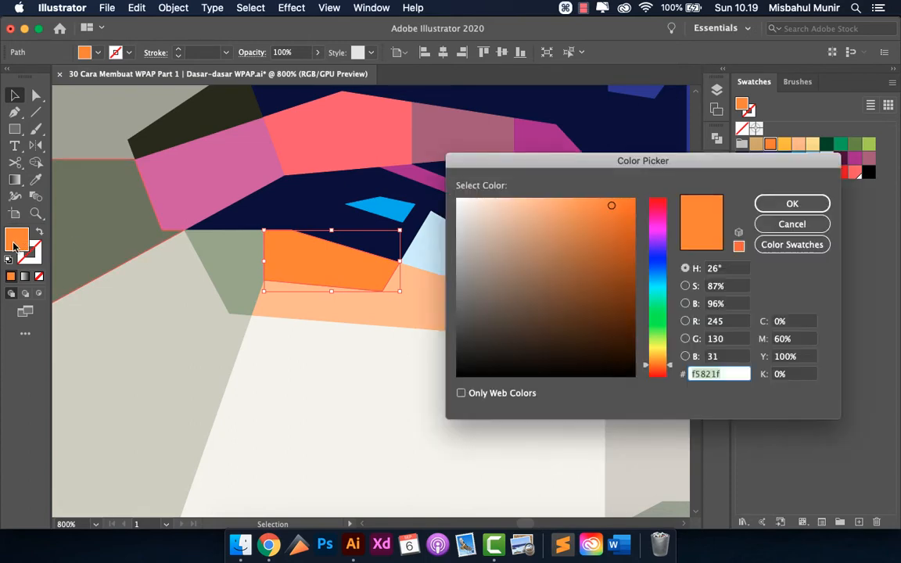
{"action": "key", "text": "Escape"}
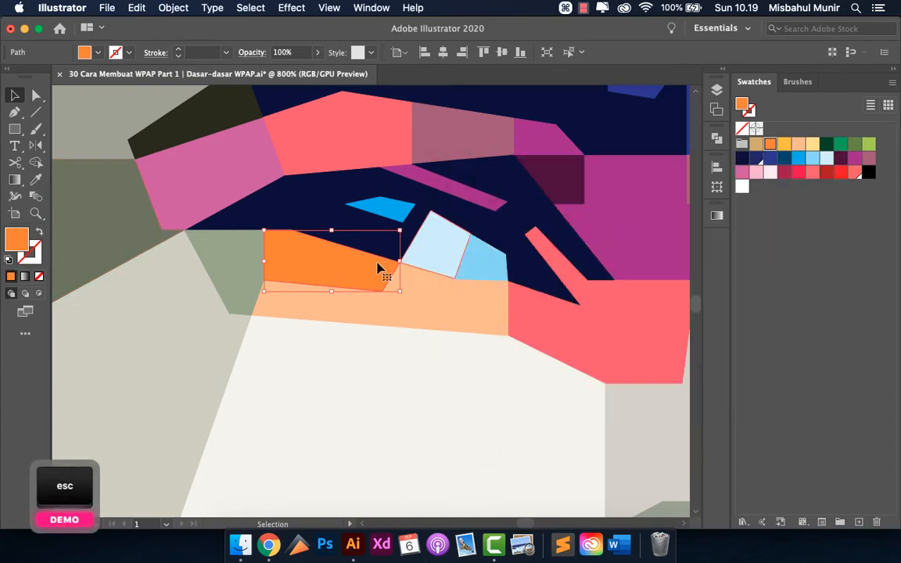
Fill the sage green shape at the eye's outer corner with coral after trying tan, and clear the selection
{"action": "left_click", "coordinate": [213, 258]}
{"action": "left_click", "coordinate": [756, 144]}
{"action": "scroll", "coordinate": [351, 268], "scroll_direction": "down", "scroll_amount": 2}
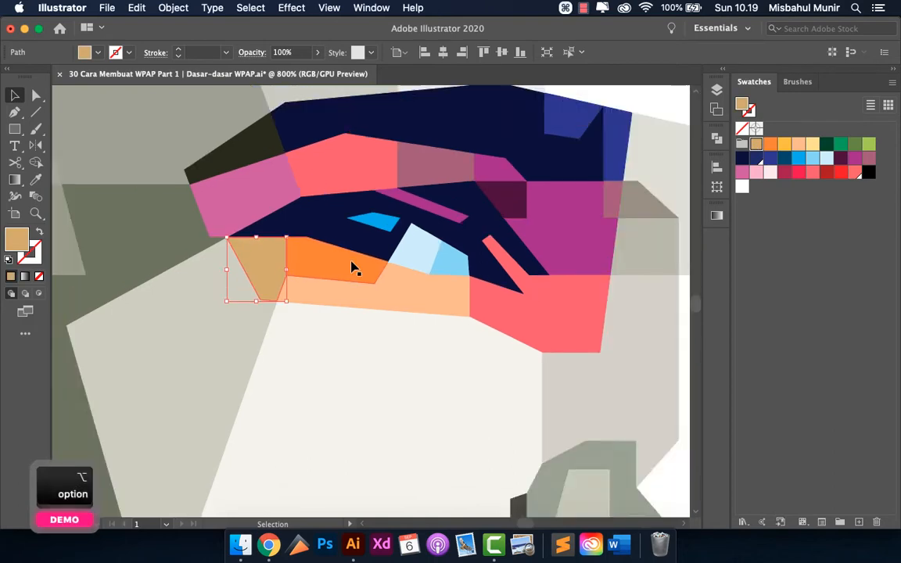
{"action": "scroll", "coordinate": [353, 264], "scroll_direction": "down", "scroll_amount": 3}
{"action": "scroll", "coordinate": [392, 251], "scroll_direction": "up", "scroll_amount": 3}
{"action": "left_click", "coordinate": [811, 173]}
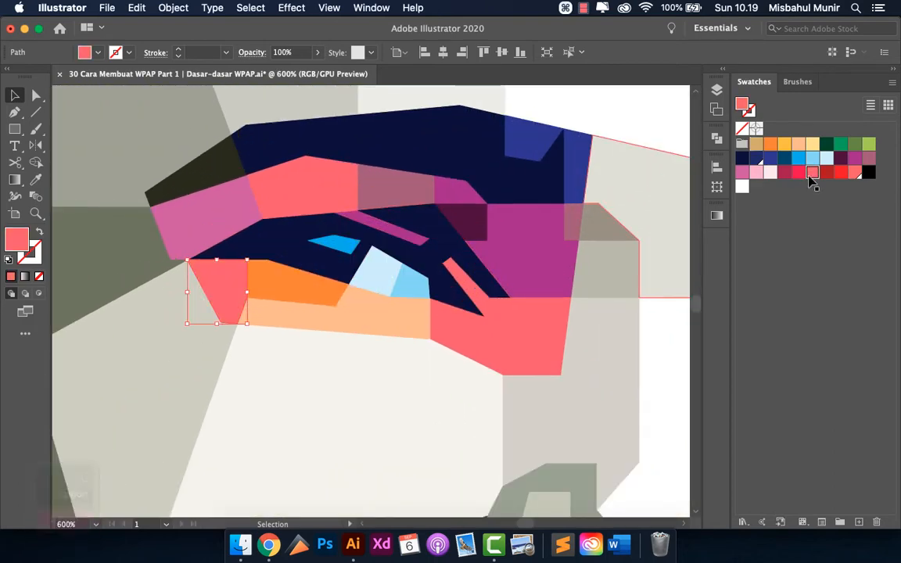
{"action": "scroll", "coordinate": [344, 258], "scroll_direction": "down", "scroll_amount": 7}
{"action": "left_click", "coordinate": [219, 221]}
Fill the taupe shape at the nose bridge with orange and the grey shape directly beneath it with light green
{"action": "scroll", "coordinate": [340, 260], "scroll_direction": "up", "scroll_amount": 1}
{"action": "scroll", "coordinate": [391, 243], "scroll_direction": "up", "scroll_amount": 8}
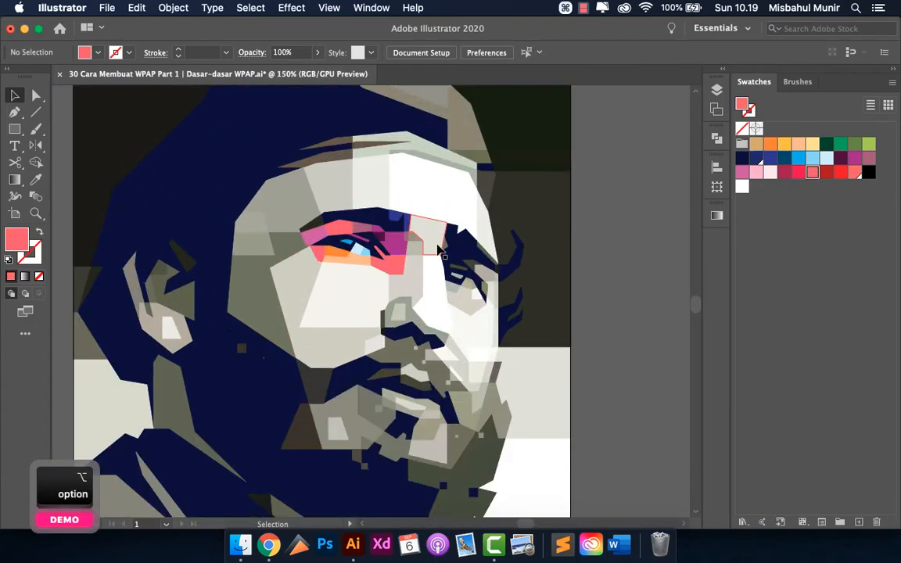
{"action": "scroll", "coordinate": [408, 218], "scroll_direction": "up", "scroll_amount": 4}
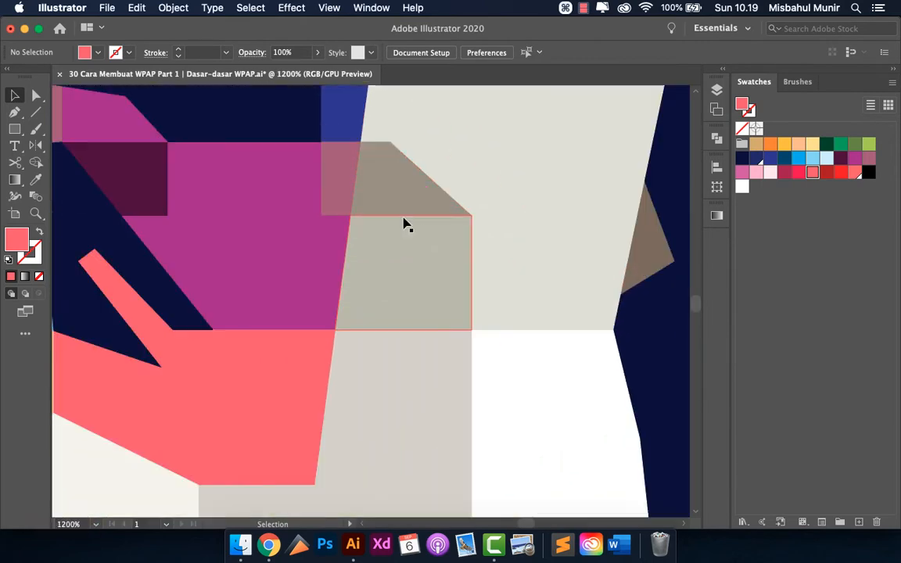
{"action": "left_click", "coordinate": [391, 211]}
{"action": "left_click", "coordinate": [742, 172]}
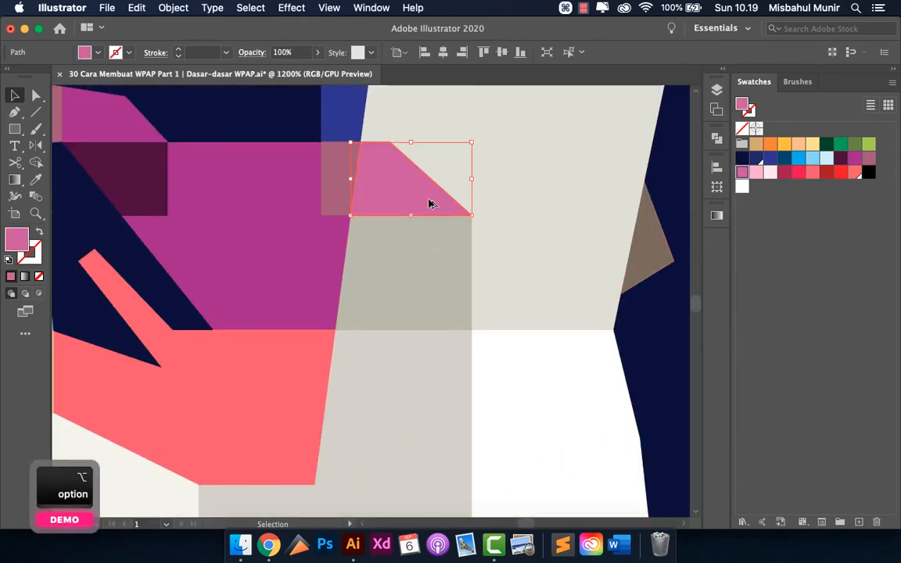
{"action": "scroll", "coordinate": [429, 202], "scroll_direction": "down", "scroll_amount": 3}
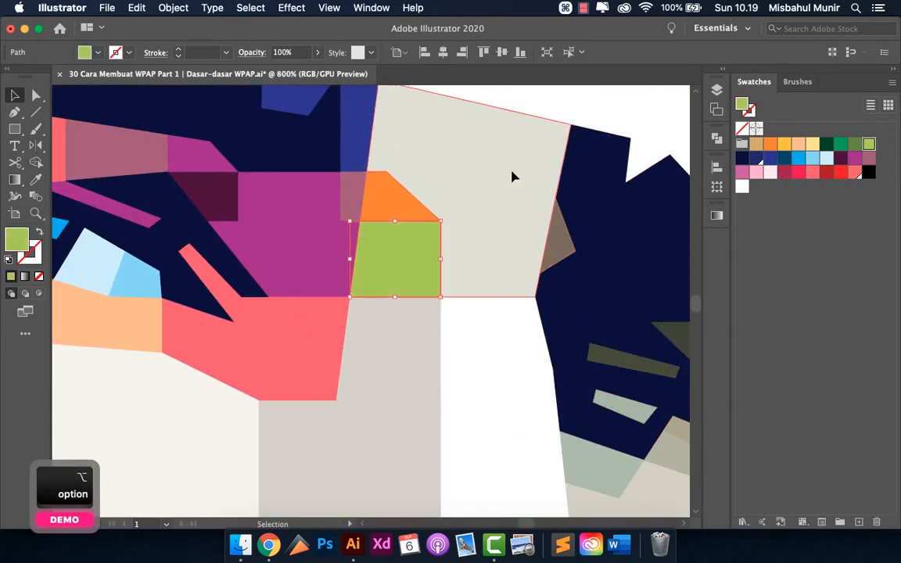
Fill the nose bridge, inner cheek and small cheek patch with pale yellow and the nose side and outer cheek with light peach, and clear the selection
{"action": "scroll", "coordinate": [513, 176], "scroll_direction": "down", "scroll_amount": 3}
{"action": "scroll", "coordinate": [513, 196], "scroll_direction": "down", "scroll_amount": 3}
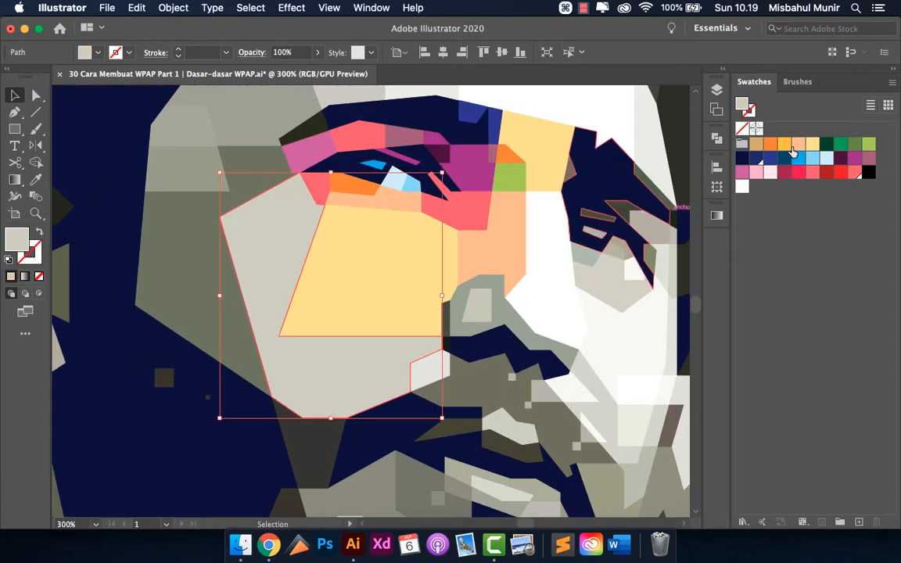
{"action": "left_click", "coordinate": [430, 367]}
{"action": "left_click", "coordinate": [812, 144]}
{"action": "scroll", "coordinate": [541, 285], "scroll_direction": "down", "scroll_amount": 4}
{"action": "left_click", "coordinate": [541, 285]}
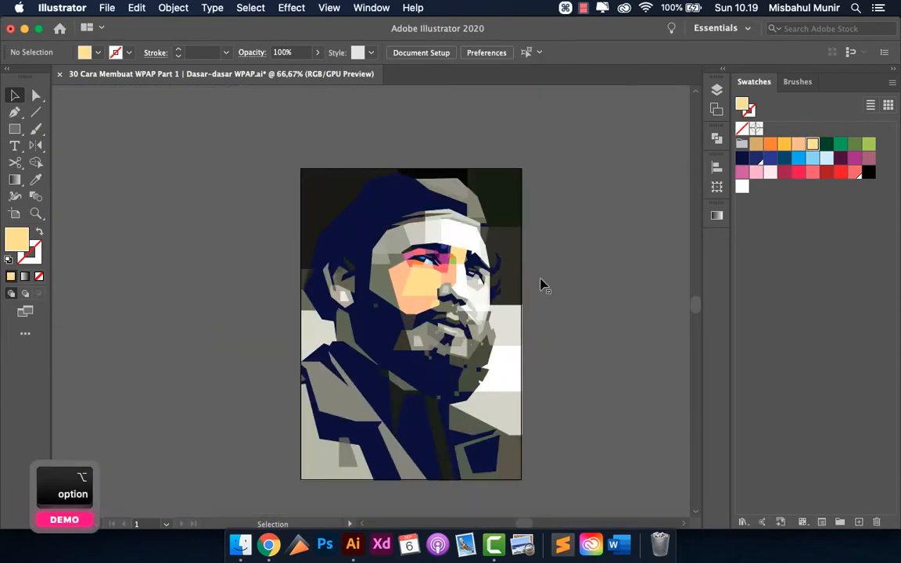
Fill the small patch at the far eyebrow's inner end with mauve, and the inner eyelid shape and thin eyelid crease with magenta
{"action": "scroll", "coordinate": [429, 213], "scroll_direction": "up", "scroll_amount": 5}
{"action": "left_click", "coordinate": [347, 174]}
{"action": "left_click", "coordinate": [869, 158]}
{"action": "left_click", "coordinate": [486, 273]}
{"action": "left_click", "coordinate": [855, 158]}
{"action": "scroll", "coordinate": [400, 313], "scroll_direction": "up", "scroll_amount": 3}
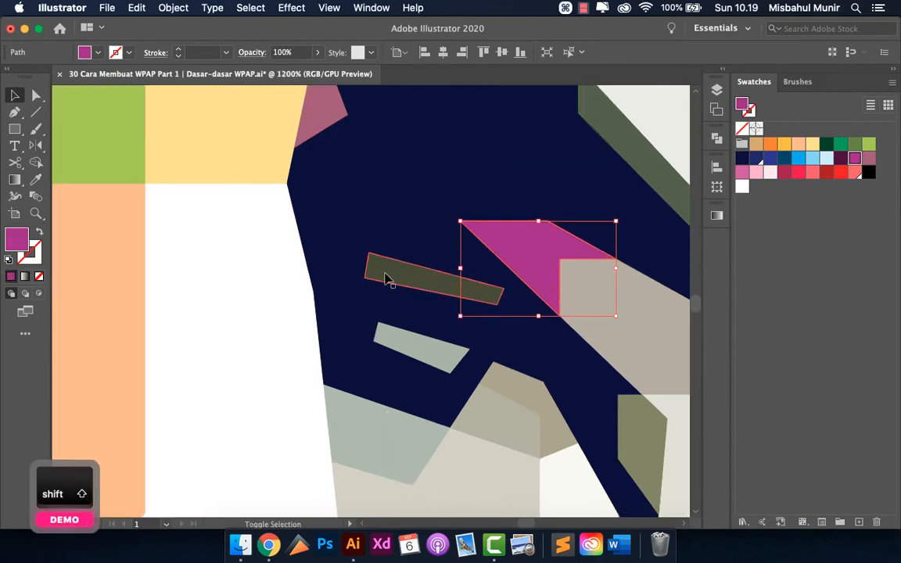
{"action": "left_click", "coordinate": [388, 278], "text": "shift"}
{"action": "left_click", "coordinate": [869, 158]}
{"action": "left_click", "coordinate": [854, 158]}
Fill the taupe outer eyelid shape of the far eye with coral after trying mauve, and clear the selection
{"action": "left_click", "coordinate": [534, 308]}
{"action": "left_click", "coordinate": [869, 158]}
{"action": "scroll", "coordinate": [585, 300], "scroll_direction": "down", "scroll_amount": 4}
{"action": "scroll", "coordinate": [588, 302], "scroll_direction": "up", "scroll_amount": 3}
{"action": "key", "text": "super+z"}
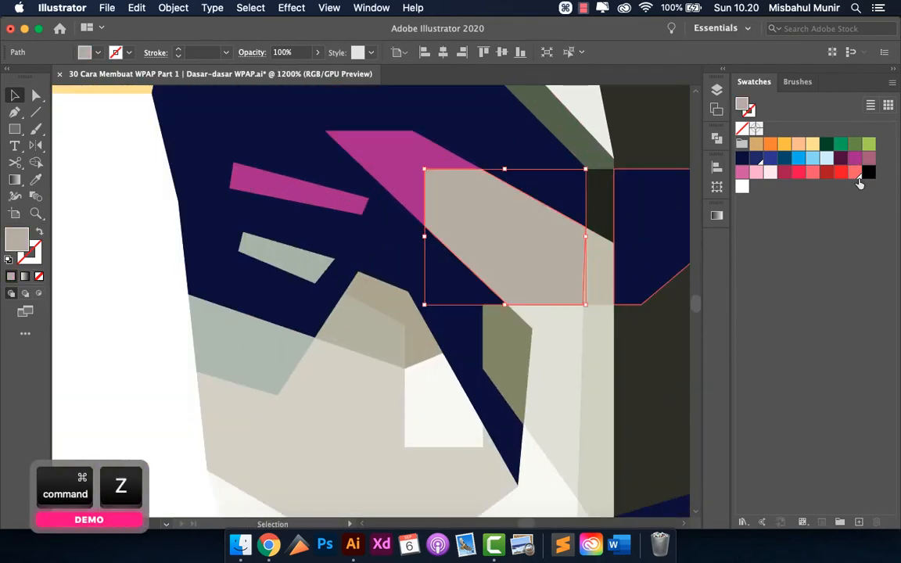
{"action": "scroll", "coordinate": [553, 275], "scroll_direction": "down", "scroll_amount": 3}
{"action": "left_click", "coordinate": [293, 242]}
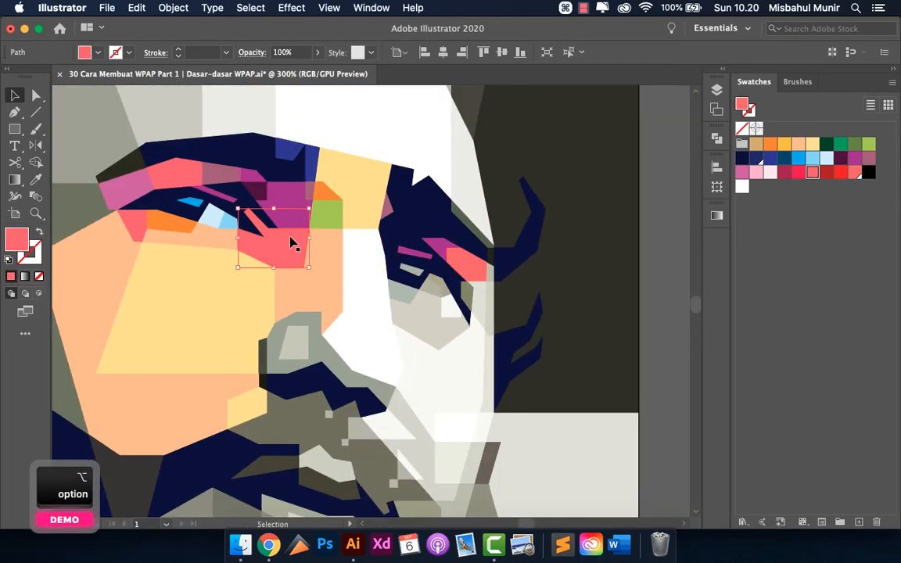
{"action": "key", "text": "super+z"}
{"action": "key", "text": "i"}
{"action": "key", "text": "v"}
{"action": "left_click", "coordinate": [663, 188]}
Fill the olive shape at the far eye's outer corner and the strip along the brow with blue, and the dark patch beneath the strip with navy
{"action": "scroll", "coordinate": [488, 295], "scroll_direction": "up", "scroll_amount": 3}
{"action": "left_click", "coordinate": [436, 295]}
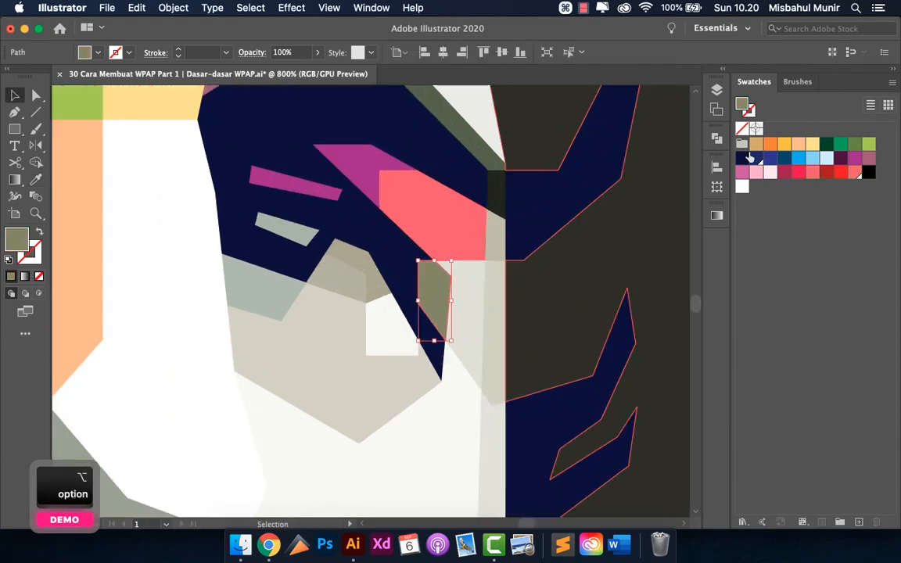
{"action": "left_click", "coordinate": [771, 158]}
{"action": "scroll", "coordinate": [417, 265], "scroll_direction": "down", "scroll_amount": 2}
{"action": "scroll", "coordinate": [425, 188], "scroll_direction": "up", "scroll_amount": 2}
{"action": "left_click", "coordinate": [428, 184]}
{"action": "left_click", "coordinate": [770, 158]}
{"action": "left_click", "coordinate": [488, 270]}
{"action": "left_click", "coordinate": [757, 158]}
{"action": "scroll", "coordinate": [472, 311], "scroll_direction": "up", "scroll_amount": 2}
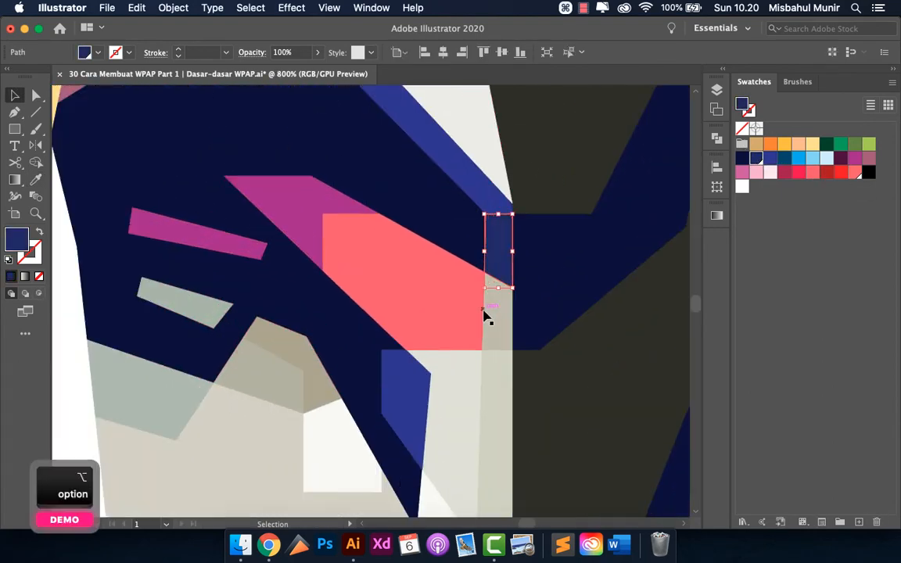
Fill the narrow strips at the far eye's outer edge with pink and coral and the shape beside them with orange, and clear the selection
{"action": "left_click", "coordinate": [499, 313]}
{"action": "left_click", "coordinate": [742, 172]}
{"action": "scroll", "coordinate": [486, 367], "scroll_direction": "up", "scroll_amount": 2}
{"action": "left_click", "coordinate": [484, 352]}
{"action": "left_click", "coordinate": [812, 172]}
{"action": "left_click", "coordinate": [443, 282]}
{"action": "left_click", "coordinate": [771, 144]}
{"action": "scroll", "coordinate": [466, 237], "scroll_direction": "down", "scroll_amount": 4}
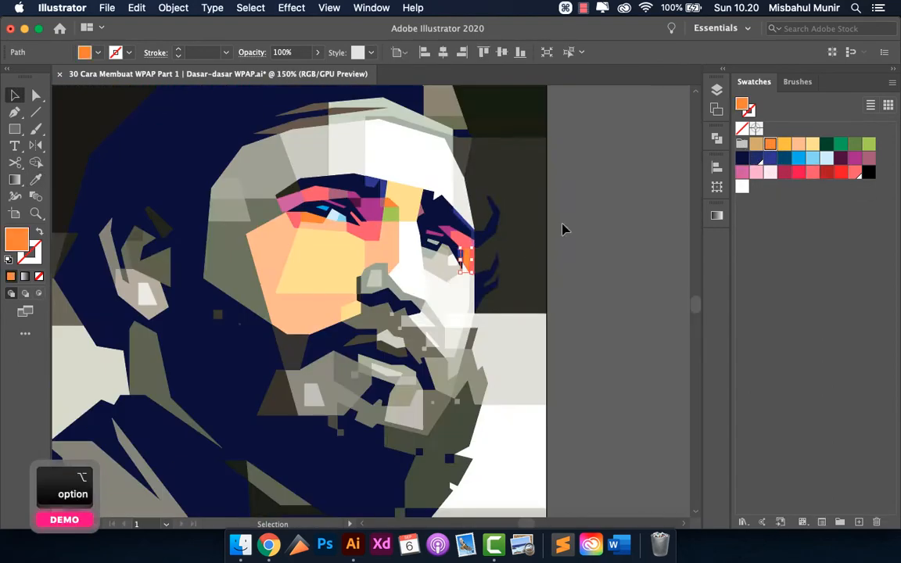
{"action": "left_click", "coordinate": [563, 228]}
Fill the far eye's small slit with bright blue, the taupe eyeball shape with sky blue and the shape inside it with light blue
{"action": "scroll", "coordinate": [395, 244], "scroll_direction": "up", "scroll_amount": 3}
{"action": "left_click", "coordinate": [397, 205]}
{"action": "left_click", "coordinate": [798, 158]}
{"action": "scroll", "coordinate": [483, 209], "scroll_direction": "up", "scroll_amount": 2}
{"action": "left_click", "coordinate": [483, 254]}
{"action": "left_click", "coordinate": [812, 158]}
{"action": "left_click", "coordinate": [447, 271]}
{"action": "left_click", "coordinate": [827, 158]}
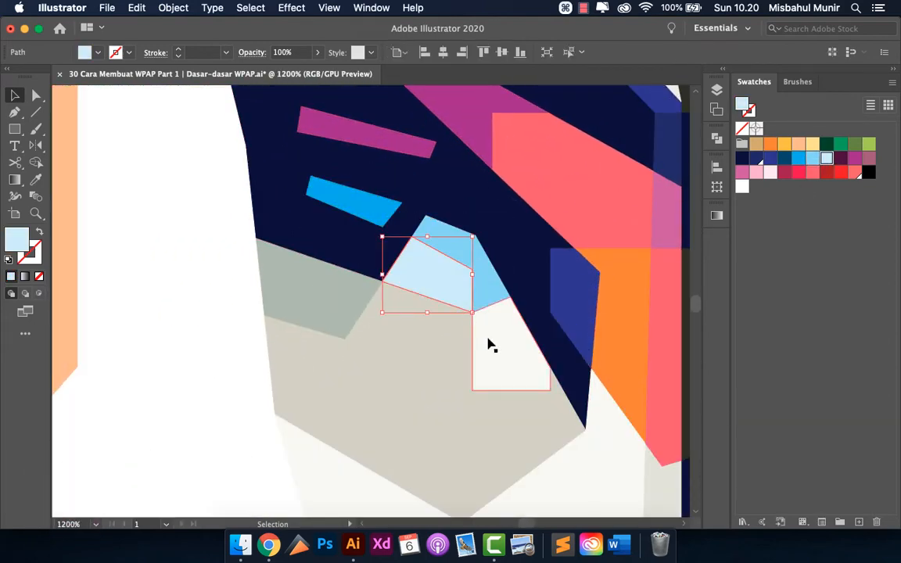
Fill the area under the far eye with light peach, its off-white patch with pale yellow and the inner corner with orange
{"action": "left_click", "coordinate": [446, 356]}
{"action": "left_click", "coordinate": [799, 144]}
{"action": "left_click", "coordinate": [358, 280]}
{"action": "left_click", "coordinate": [770, 144]}
{"action": "scroll", "coordinate": [462, 223], "scroll_direction": "down", "scroll_amount": 4}
{"action": "left_click", "coordinate": [619, 195]}
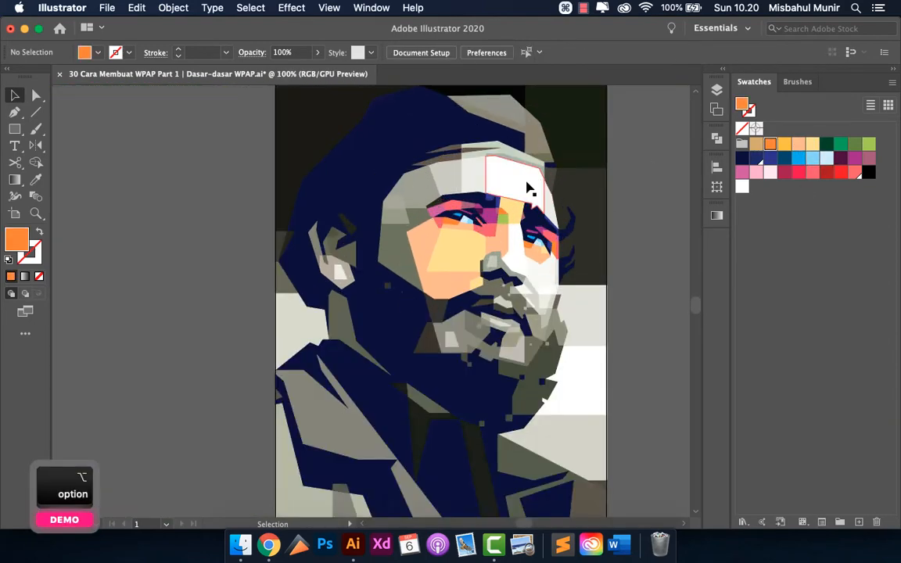
Fill the nose wing with orange after trying coral and its inner highlight with light peach, and clear the selection
{"action": "scroll", "coordinate": [470, 266], "scroll_direction": "up", "scroll_amount": 4}
{"action": "left_click", "coordinate": [429, 289]}
{"action": "left_click", "coordinate": [813, 172]}
{"action": "left_click", "coordinate": [354, 258]}
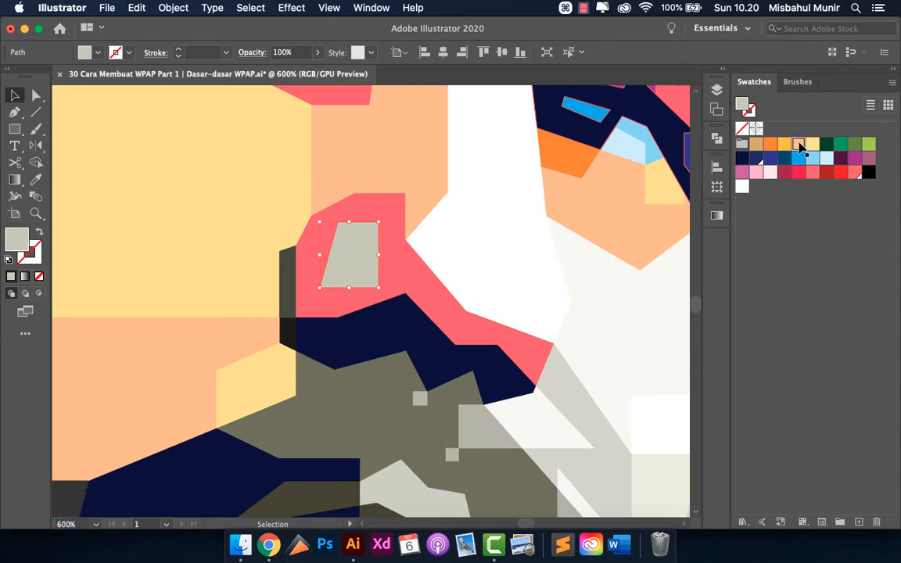
{"action": "left_click", "coordinate": [798, 146]}
{"action": "scroll", "coordinate": [391, 291], "scroll_direction": "down", "scroll_amount": 2}
{"action": "left_click", "coordinate": [398, 294]}
{"action": "left_click", "coordinate": [771, 144]}
{"action": "scroll", "coordinate": [448, 263], "scroll_direction": "down", "scroll_amount": 3}
{"action": "left_click", "coordinate": [614, 251]}
Fill the small black patch beside the nostril with navy and the dark grey strip directly above it with coral
{"action": "scroll", "coordinate": [383, 293], "scroll_direction": "up", "scroll_amount": 4}
{"action": "left_click", "coordinate": [456, 232]}
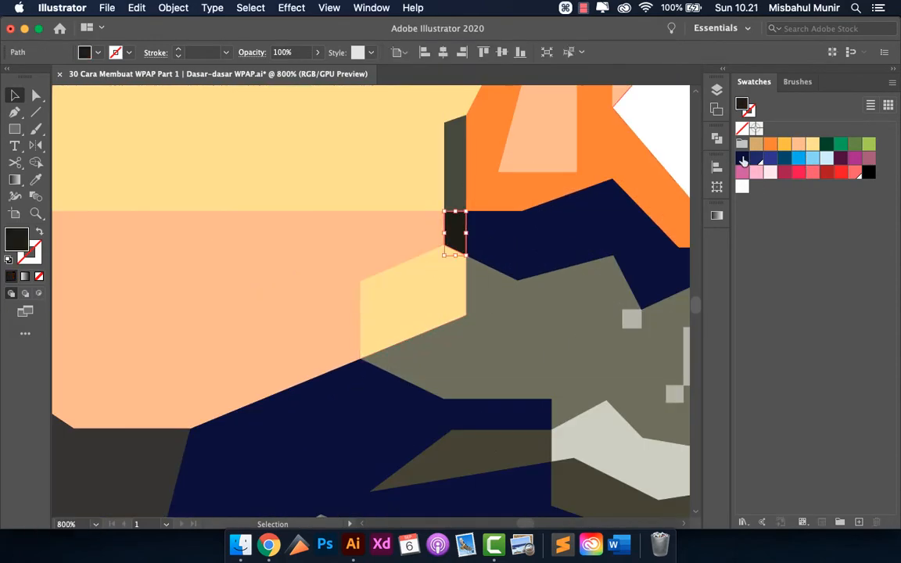
{"action": "left_click", "coordinate": [742, 159]}
{"action": "left_click", "coordinate": [455, 188]}
{"action": "left_click", "coordinate": [813, 173]}
{"action": "scroll", "coordinate": [469, 250], "scroll_direction": "down", "scroll_amount": 6}
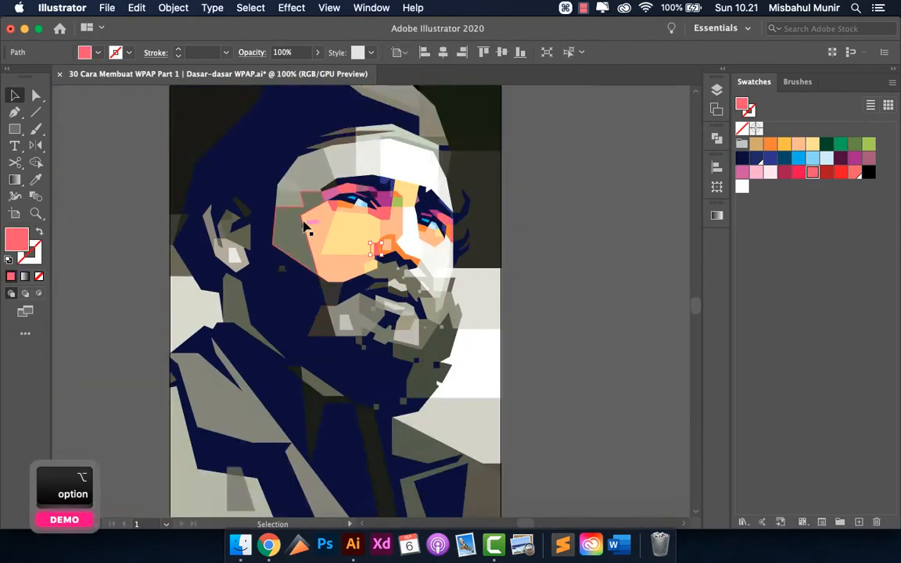
Fill the large olive-grey shape along the outer side of the near cheek with coral, and clear the selection
{"action": "scroll", "coordinate": [306, 227], "scroll_direction": "up", "scroll_amount": 3}
{"action": "left_click", "coordinate": [303, 255]}
{"action": "left_click", "coordinate": [813, 175]}
{"action": "scroll", "coordinate": [368, 302], "scroll_direction": "down", "scroll_amount": 3}
{"action": "left_click", "coordinate": [614, 254]}
Fill the grey shape at the side of the forehead above the near eyebrow with orange
{"action": "scroll", "coordinate": [348, 248], "scroll_direction": "up", "scroll_amount": 1}
{"action": "scroll", "coordinate": [347, 249], "scroll_direction": "up", "scroll_amount": 4}
{"action": "left_click", "coordinate": [367, 227]}
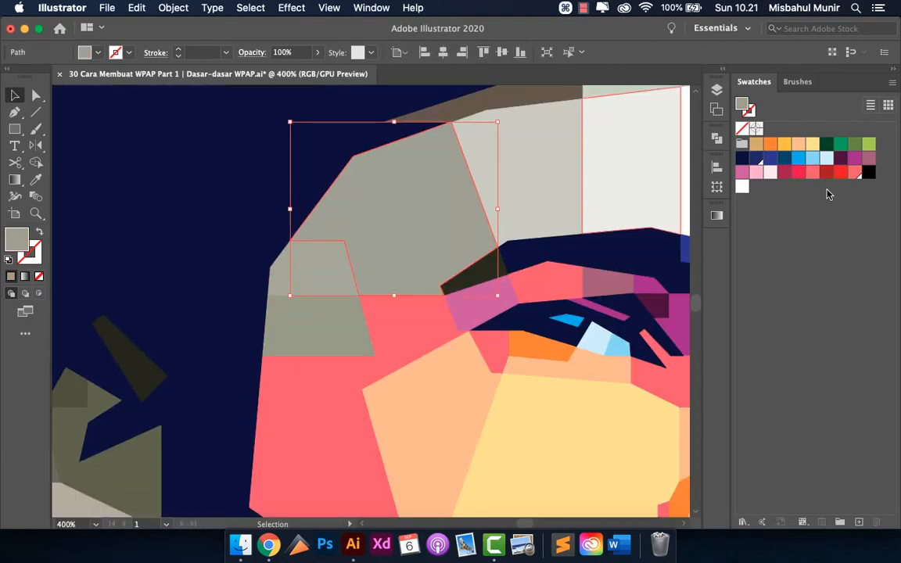
{"action": "left_click", "coordinate": [771, 144]}
{"action": "scroll", "coordinate": [288, 201], "scroll_direction": "down", "scroll_amount": 4}
{"action": "scroll", "coordinate": [285, 214], "scroll_direction": "up", "scroll_amount": 4}
Try tan on the lower temple patch and light green on the upper temple patch
{"action": "left_click", "coordinate": [332, 282]}
{"action": "left_click", "coordinate": [756, 145]}
{"action": "left_click", "coordinate": [328, 227]}
{"action": "left_click", "coordinate": [869, 145]}
{"action": "scroll", "coordinate": [270, 269], "scroll_direction": "down", "scroll_amount": 4}
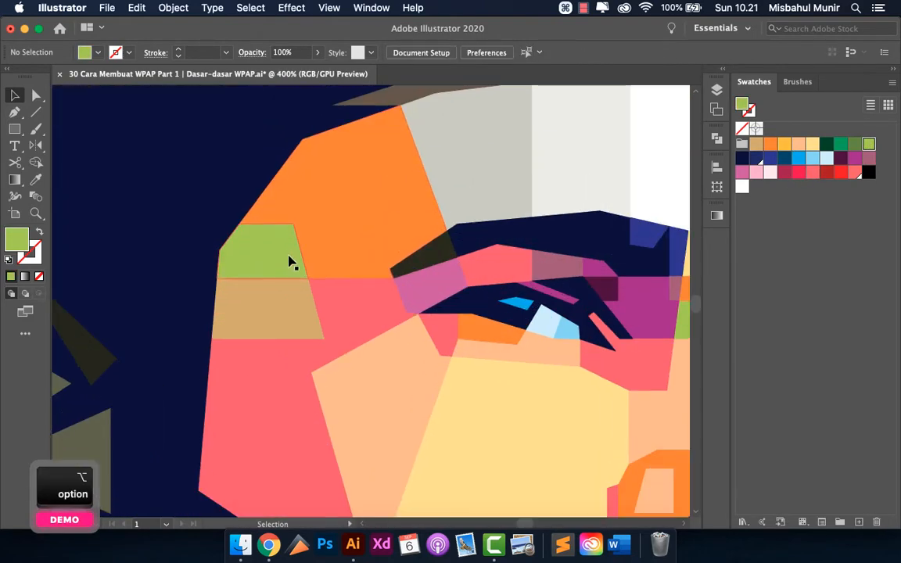
Try light peach on the upper temple patch and orange on the lower one, and undo the orange fill
{"action": "left_click", "coordinate": [289, 261]}
{"action": "left_click", "coordinate": [798, 144]}
{"action": "left_click", "coordinate": [253, 317]}
{"action": "left_click", "coordinate": [770, 144]}
{"action": "scroll", "coordinate": [313, 289], "scroll_direction": "down", "scroll_amount": 3}
{"action": "left_click", "coordinate": [631, 249]}
{"action": "scroll", "coordinate": [501, 273], "scroll_direction": "up", "scroll_amount": 2}
{"action": "key", "text": "super+z"}
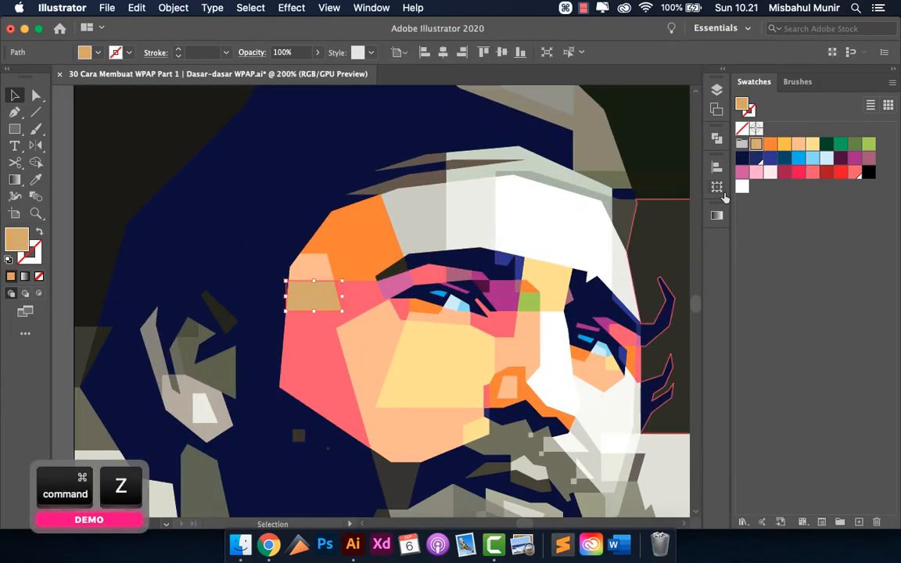
Fill the upper temple patch with mauve and the lower temple patch with pink
{"action": "left_click", "coordinate": [869, 158]}
{"action": "scroll", "coordinate": [225, 281], "scroll_direction": "up", "scroll_amount": 3}
{"action": "scroll", "coordinate": [398, 239], "scroll_direction": "down", "scroll_amount": 5}
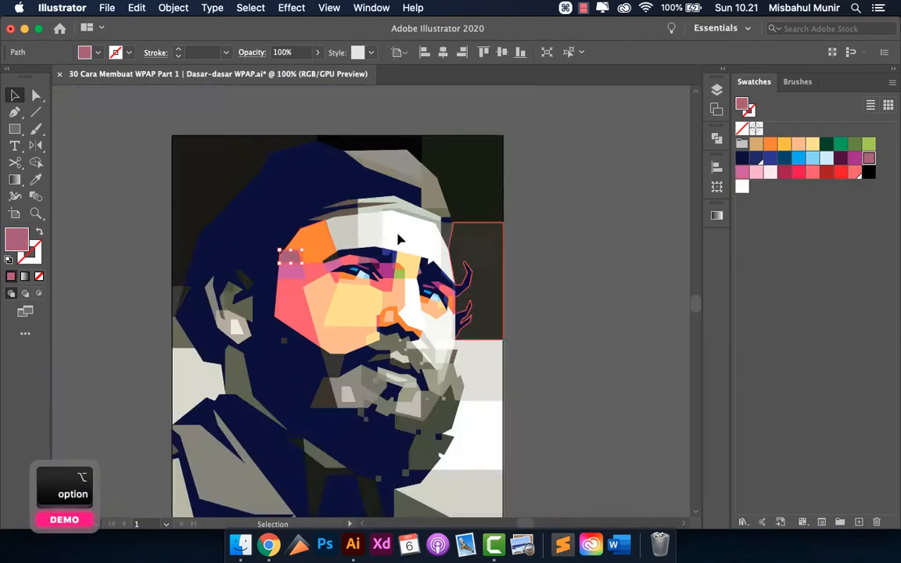
Fill the grey forehead section with light peach, and the next section and the far forehead edge with pale yellow, and clear the selection
{"action": "scroll", "coordinate": [354, 232], "scroll_direction": "up", "scroll_amount": 2}
{"action": "left_click", "coordinate": [347, 231]}
{"action": "left_click", "coordinate": [799, 144]}
{"action": "left_click", "coordinate": [395, 220]}
{"action": "left_click", "coordinate": [813, 144]}
{"action": "left_click", "coordinate": [488, 259]}
{"action": "left_click", "coordinate": [813, 144]}
{"action": "scroll", "coordinate": [482, 212], "scroll_direction": "down", "scroll_amount": 6}
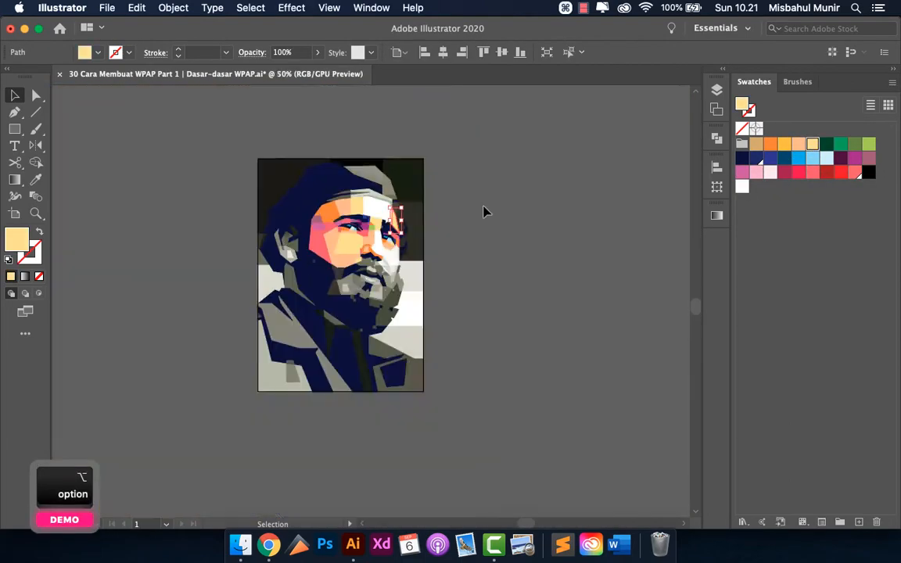
{"action": "left_click", "coordinate": [485, 212]}
Select the moustache and all shapes with the same grey fill and fill them with blue after trying navy, and clear the selection
{"action": "scroll", "coordinate": [375, 263], "scroll_direction": "up", "scroll_amount": 5}
{"action": "left_click", "coordinate": [391, 299]}
{"action": "scroll", "coordinate": [501, 254], "scroll_direction": "down", "scroll_amount": 1}
{"action": "left_click", "coordinate": [569, 52]}
{"action": "scroll", "coordinate": [402, 257], "scroll_direction": "up", "scroll_amount": 2}
{"action": "left_click", "coordinate": [756, 159]}
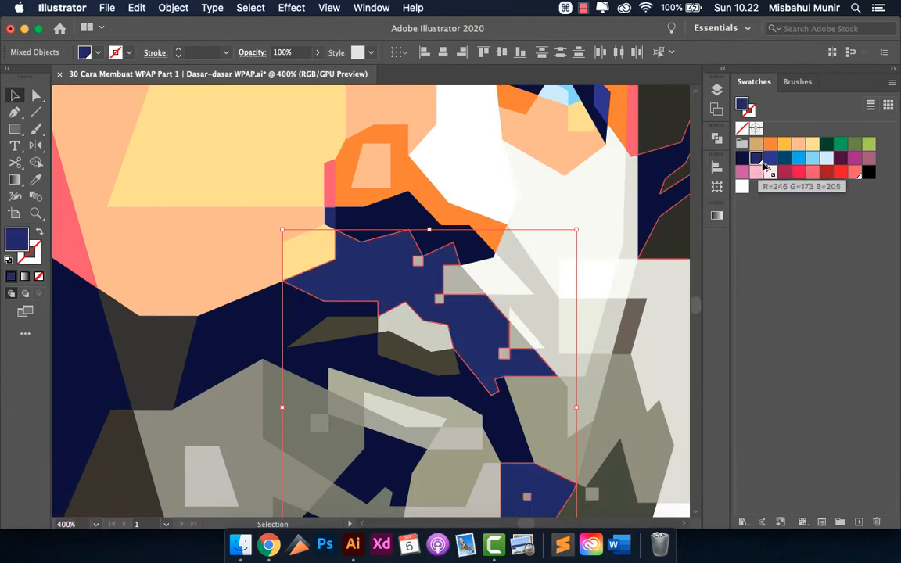
{"action": "scroll", "coordinate": [422, 286], "scroll_direction": "down", "scroll_amount": 4}
{"action": "left_click", "coordinate": [618, 258]}
{"action": "key", "text": "super+z"}
{"action": "left_click", "coordinate": [770, 159]}
{"action": "left_click", "coordinate": [643, 197]}
Fill the dark grey beard area on the far side of the chin with navy, and clear the selection
{"action": "left_click", "coordinate": [434, 381]}
{"action": "left_click", "coordinate": [756, 158]}
{"action": "left_click", "coordinate": [616, 256]}
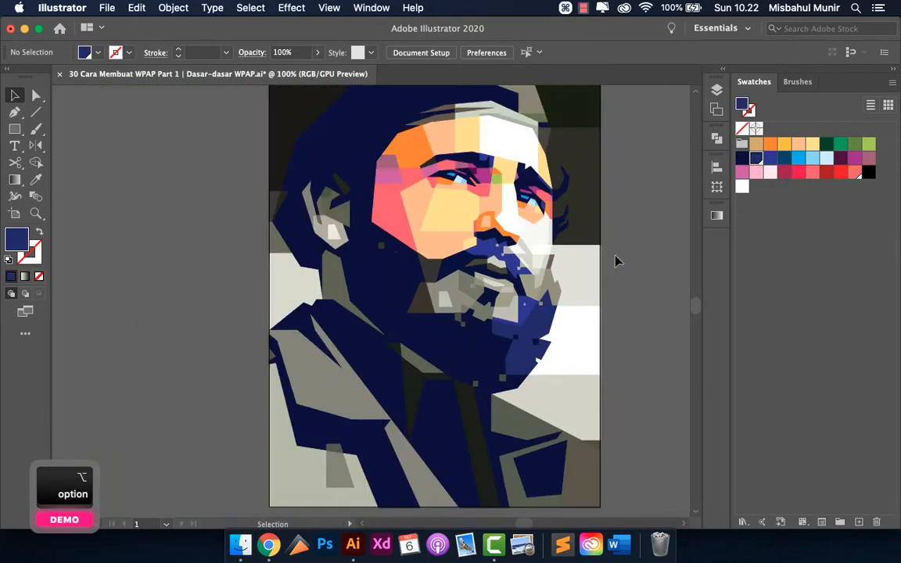
Fill the two dark beard shapes below the near cheek and the olive wedge at the mouth corner with navy
{"action": "scroll", "coordinate": [520, 267], "scroll_direction": "up", "scroll_amount": 3}
{"action": "left_click", "coordinate": [256, 270]}
{"action": "left_click", "coordinate": [221, 362], "text": "shift"}
{"action": "left_click", "coordinate": [756, 159]}
{"action": "left_click", "coordinate": [429, 337]}
{"action": "scroll", "coordinate": [431, 332], "scroll_direction": "up", "scroll_amount": 1}
{"action": "left_click", "coordinate": [376, 227]}
{"action": "left_click", "coordinate": [756, 158]}
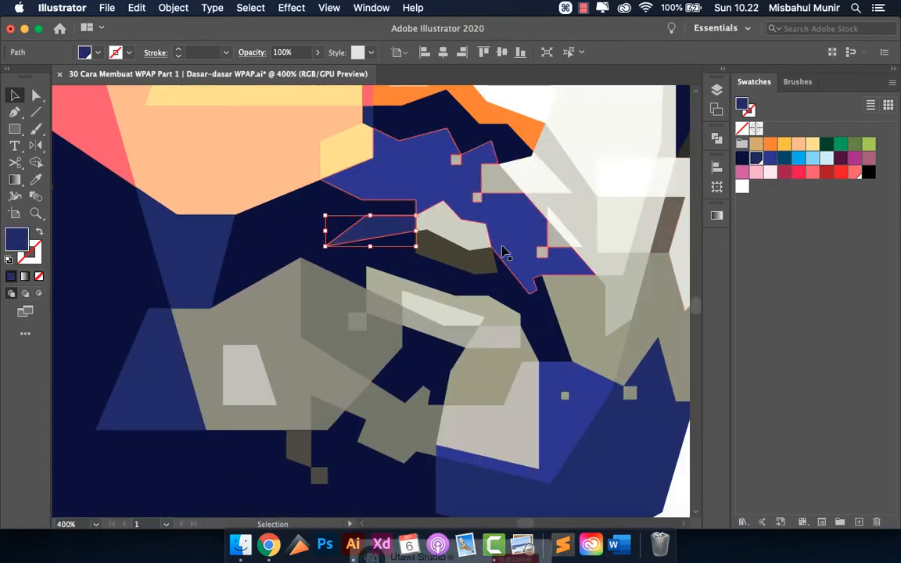
Fill the dark olive upper lip shape with dark purple after trying blue
{"action": "scroll", "coordinate": [467, 257], "scroll_direction": "up", "scroll_amount": 2}
{"action": "left_click", "coordinate": [467, 257]}
{"action": "left_click", "coordinate": [770, 159]}
{"action": "scroll", "coordinate": [470, 250], "scroll_direction": "down", "scroll_amount": 2}
{"action": "scroll", "coordinate": [615, 198], "scroll_direction": "up", "scroll_amount": 2}
{"action": "left_click", "coordinate": [840, 158]}
{"action": "scroll", "coordinate": [391, 332], "scroll_direction": "down", "scroll_amount": 3}
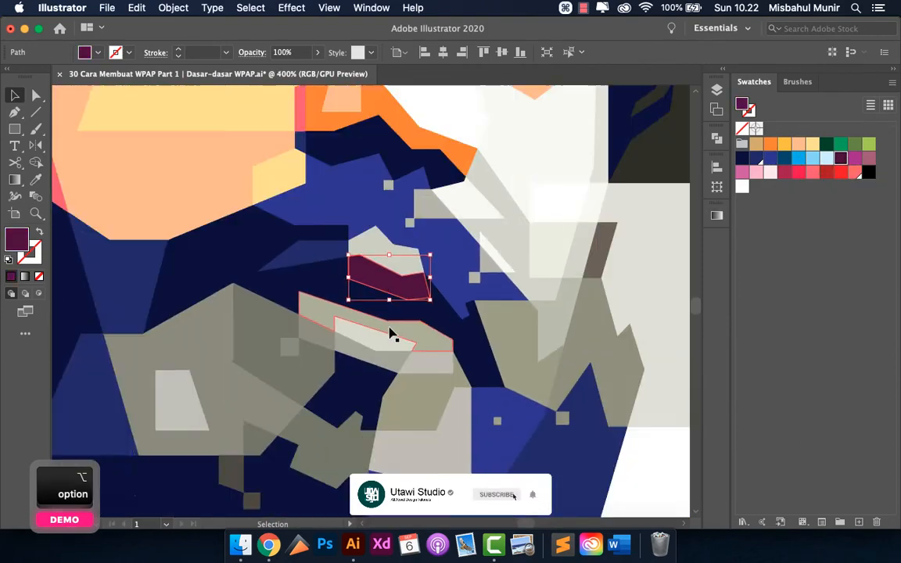
Fill the off-white shapes of the far cheek with pale yellow and the grey area between them with light peach
{"action": "scroll", "coordinate": [446, 296], "scroll_direction": "up", "scroll_amount": 3}
{"action": "left_click", "coordinate": [482, 190]}
{"action": "scroll", "coordinate": [469, 235], "scroll_direction": "down", "scroll_amount": 3}
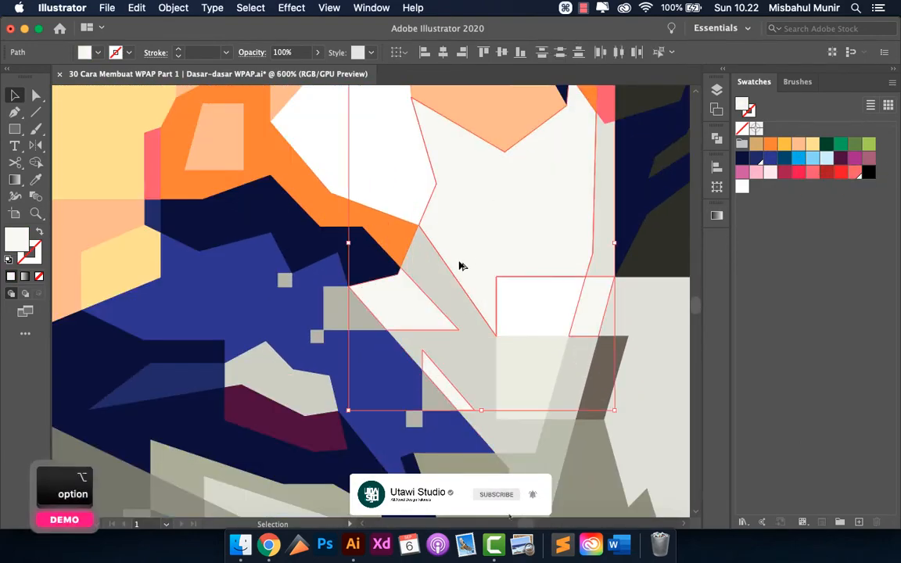
{"action": "scroll", "coordinate": [438, 272], "scroll_direction": "up", "scroll_amount": 2}
{"action": "left_click", "coordinate": [798, 144]}
{"action": "scroll", "coordinate": [404, 219], "scroll_direction": "down", "scroll_amount": 2}
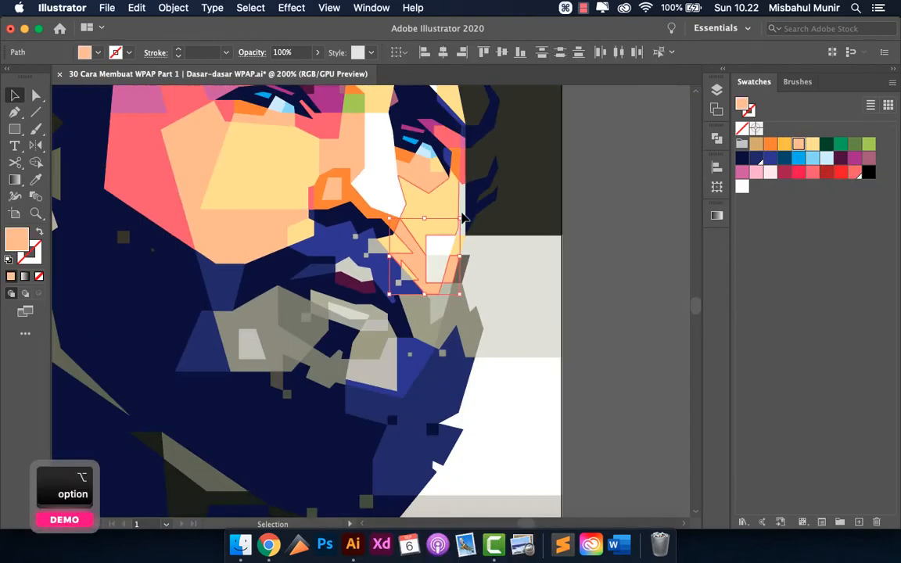
Fill the narrow strip at the far cheek's edge with light green and the patch beneath the white cheek highlight with pale yellow
{"action": "scroll", "coordinate": [386, 211], "scroll_direction": "up", "scroll_amount": 2}
{"action": "left_click", "coordinate": [537, 195]}
{"action": "left_click", "coordinate": [869, 144]}
{"action": "scroll", "coordinate": [536, 298], "scroll_direction": "left", "scroll_amount": 2}
{"action": "left_click", "coordinate": [538, 317]}
{"action": "left_click", "coordinate": [812, 145]}
{"action": "scroll", "coordinate": [543, 313], "scroll_direction": "down", "scroll_amount": 2}
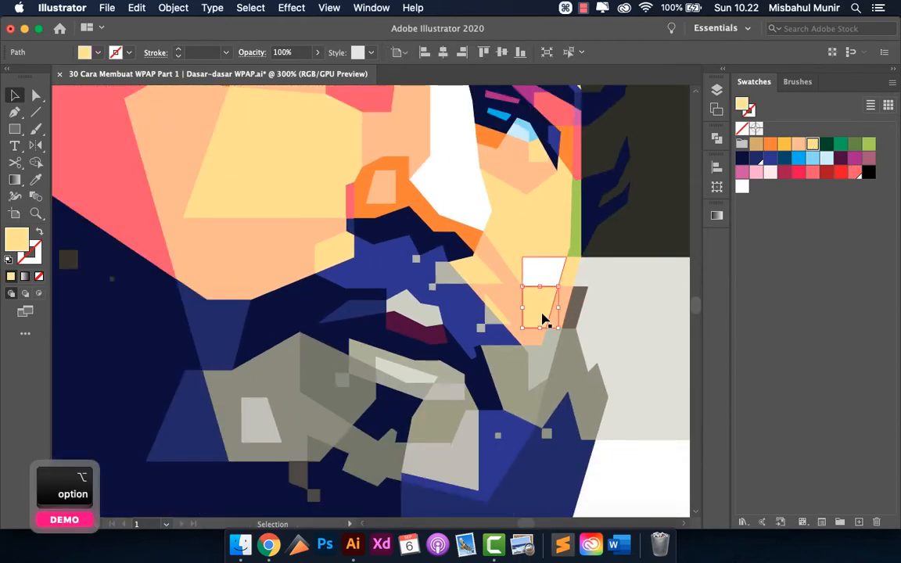
Fill the light grey shape at the lower end of the far cheek with tan after trying coral, and clear the selection
{"action": "scroll", "coordinate": [544, 329], "scroll_direction": "up", "scroll_amount": 2}
{"action": "left_click", "coordinate": [540, 340]}
{"action": "left_click", "coordinate": [813, 172]}
{"action": "scroll", "coordinate": [660, 232], "scroll_direction": "down", "scroll_amount": 3}
{"action": "left_click", "coordinate": [655, 207]}
{"action": "scroll", "coordinate": [484, 226], "scroll_direction": "down", "scroll_amount": 1}
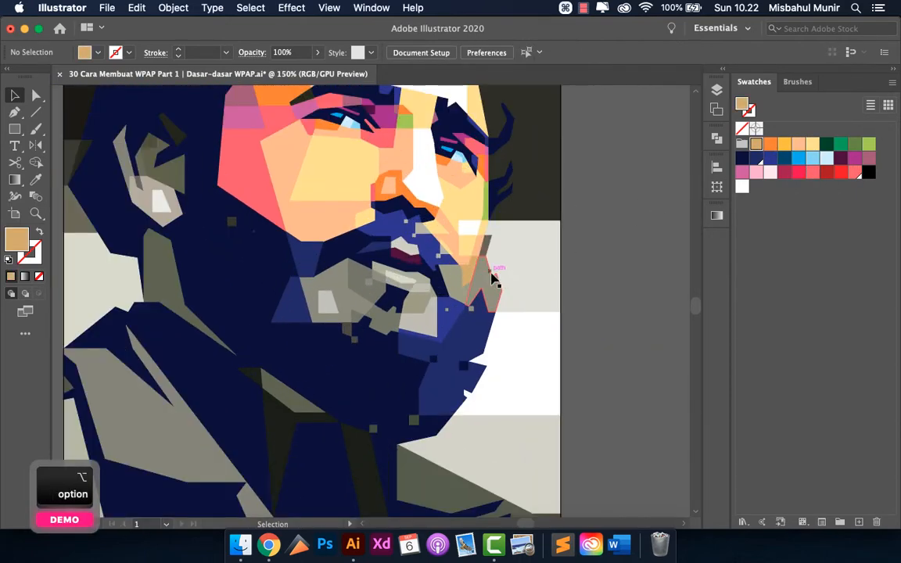
Fill the three small grey squares beside the moustache with mauve and clear the selection
{"action": "scroll", "coordinate": [421, 227], "scroll_direction": "up", "scroll_amount": 5}
{"action": "left_click", "coordinate": [423, 235]}
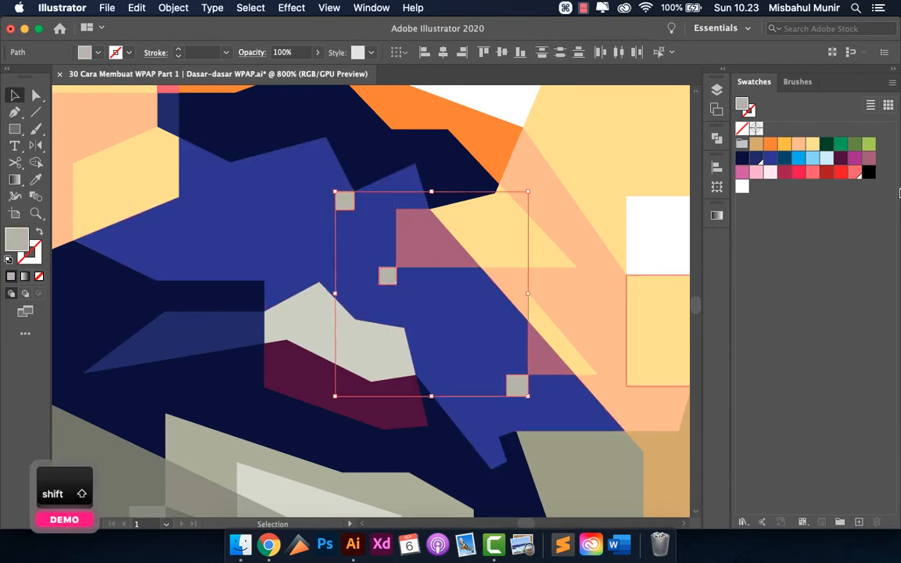
{"action": "scroll", "coordinate": [365, 210], "scroll_direction": "down", "scroll_amount": 2}
{"action": "left_click", "coordinate": [869, 158]}
{"action": "scroll", "coordinate": [376, 251], "scroll_direction": "down", "scroll_amount": 2}
{"action": "left_click", "coordinate": [640, 182]}
Fill the jagged grey shape at the far edge of the jaw with blue
{"action": "scroll", "coordinate": [376, 261], "scroll_direction": "up", "scroll_amount": 3}
{"action": "left_click", "coordinate": [716, 90]}
{"action": "left_click", "coordinate": [543, 105]}
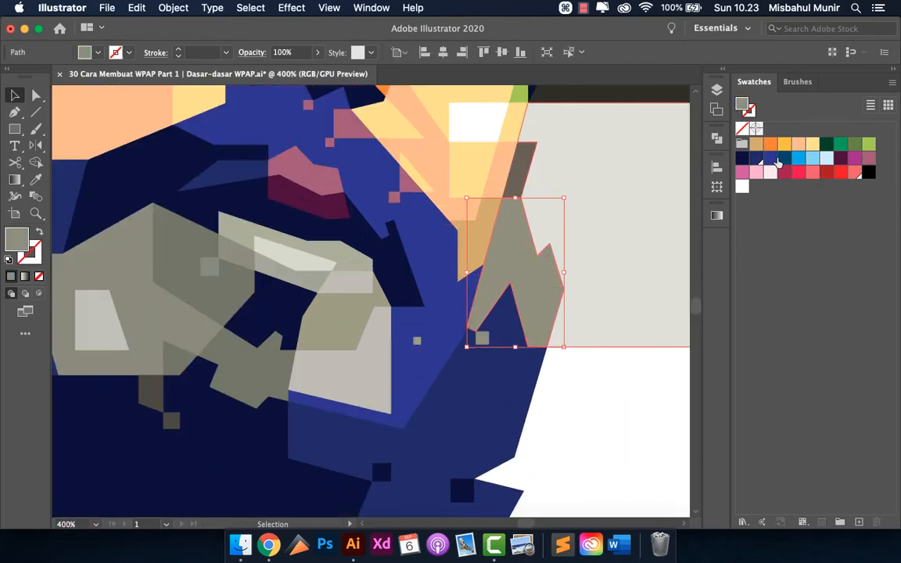
{"action": "left_click", "coordinate": [777, 162]}
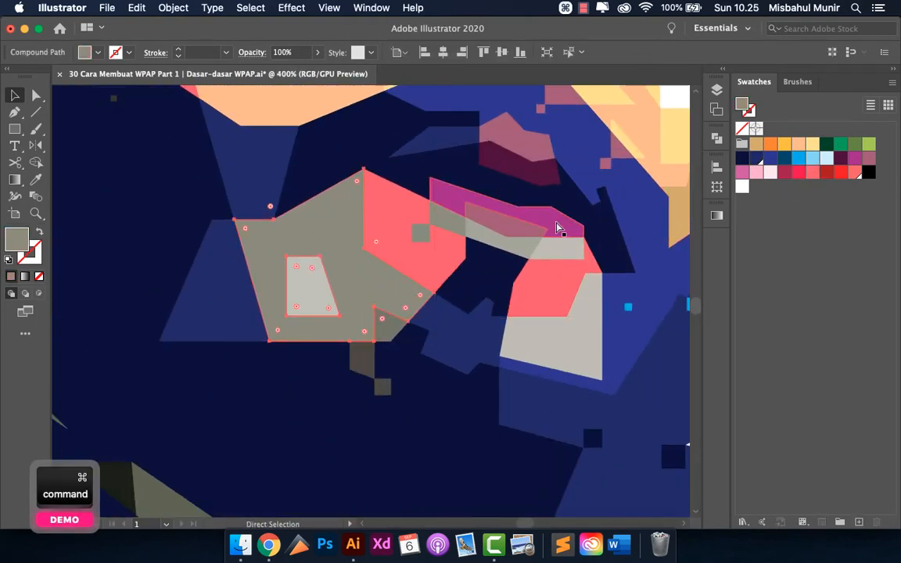
Fill the grey-green strip and adjoining small square at the near end of the lower lip with coral, and clear the selection
{"action": "key", "text": "super+z"}
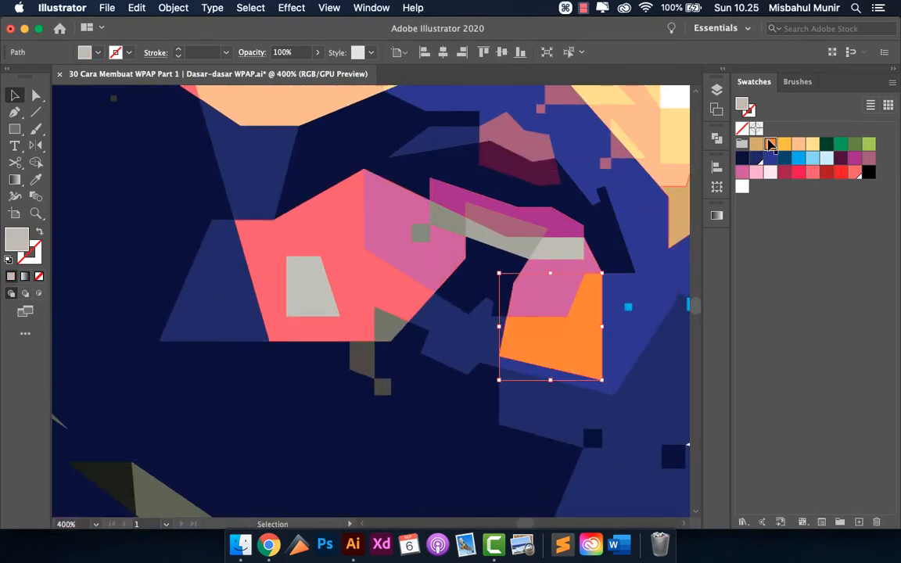
{"action": "scroll", "coordinate": [559, 228], "scroll_direction": "up", "scroll_amount": 3}
{"action": "left_click", "coordinate": [438, 250]}
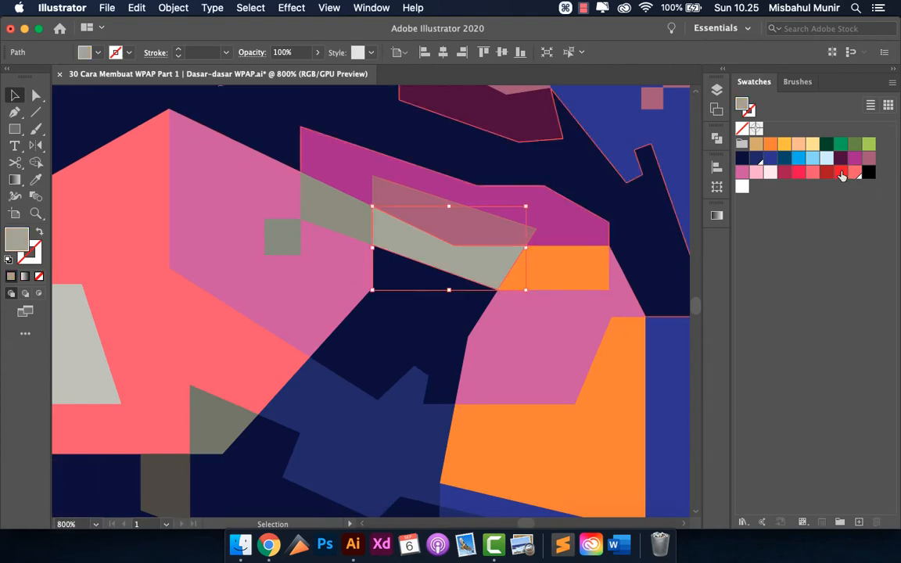
{"action": "key", "text": "super+z"}
{"action": "left_click", "coordinate": [341, 214]}
{"action": "left_click", "coordinate": [284, 237], "text": "shift"}
{"action": "left_click", "coordinate": [813, 172]}
{"action": "scroll", "coordinate": [499, 270], "scroll_direction": "down", "scroll_amount": 5}
{"action": "left_click", "coordinate": [499, 270]}
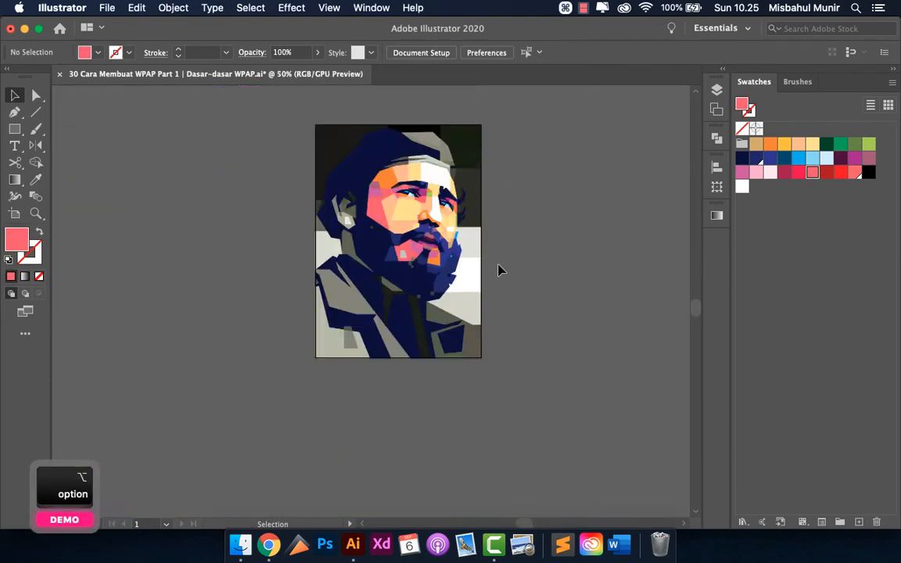
Fill the small square below the chin patch with cyan and the brown strip above it with magenta
{"action": "scroll", "coordinate": [295, 323], "scroll_direction": "up", "scroll_amount": 5}
{"action": "left_click", "coordinate": [306, 319]}
{"action": "left_click", "coordinate": [799, 158]}
{"action": "scroll", "coordinate": [408, 245], "scroll_direction": "down", "scroll_amount": 4}
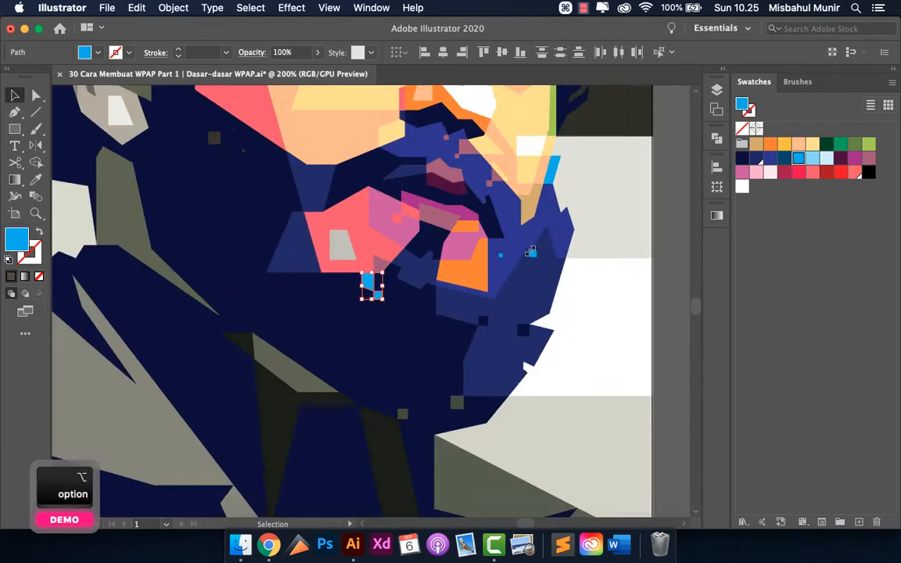
{"action": "scroll", "coordinate": [362, 286], "scroll_direction": "up", "scroll_amount": 3}
{"action": "left_click", "coordinate": [399, 307], "text": "shift"}
{"action": "left_click", "coordinate": [855, 158]}
Fill the light grey highlight inside the coral chin shape with orange and clear the selection
{"action": "scroll", "coordinate": [325, 231], "scroll_direction": "up", "scroll_amount": 1}
{"action": "left_click", "coordinate": [325, 231]}
{"action": "scroll", "coordinate": [443, 308], "scroll_direction": "down", "scroll_amount": 3}
{"action": "left_click", "coordinate": [770, 144]}
{"action": "scroll", "coordinate": [422, 285], "scroll_direction": "down", "scroll_amount": 5}
{"action": "left_click", "coordinate": [552, 258]}
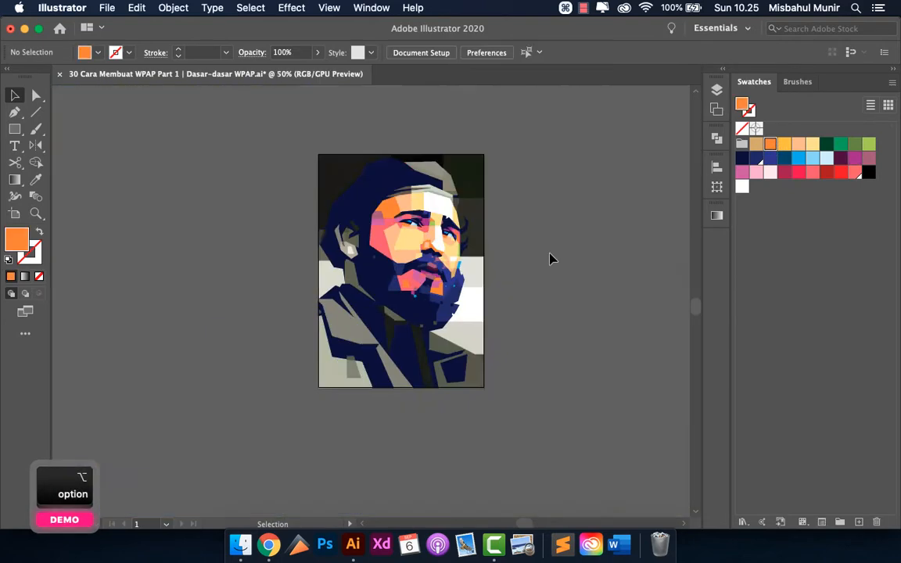
Fill the two small olive squares on the lower beard, the one nearer the jaw edge with blue and the other with cyan
{"action": "scroll", "coordinate": [433, 280], "scroll_direction": "up", "scroll_amount": 6}
{"action": "scroll", "coordinate": [517, 204], "scroll_direction": "down", "scroll_amount": 1}
{"action": "scroll", "coordinate": [504, 391], "scroll_direction": "up", "scroll_amount": 3}
{"action": "left_click", "coordinate": [505, 303]}
{"action": "scroll", "coordinate": [504, 302], "scroll_direction": "down", "scroll_amount": 4}
{"action": "scroll", "coordinate": [469, 313], "scroll_direction": "left", "scroll_amount": 2}
{"action": "left_click", "coordinate": [408, 337]}
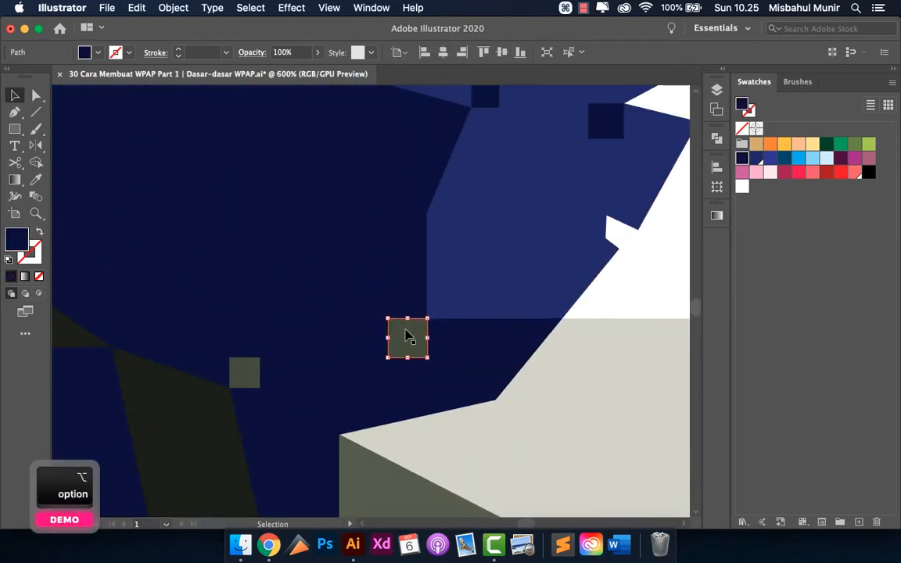
{"action": "left_click", "coordinate": [251, 379]}
{"action": "left_click", "coordinate": [798, 158]}
{"action": "scroll", "coordinate": [328, 294], "scroll_direction": "down", "scroll_amount": 4}
Fill the small square in the beard below the near cheek with blue and clear the selection
{"action": "scroll", "coordinate": [144, 90], "scroll_direction": "up", "scroll_amount": 4}
{"action": "left_click", "coordinate": [253, 193]}
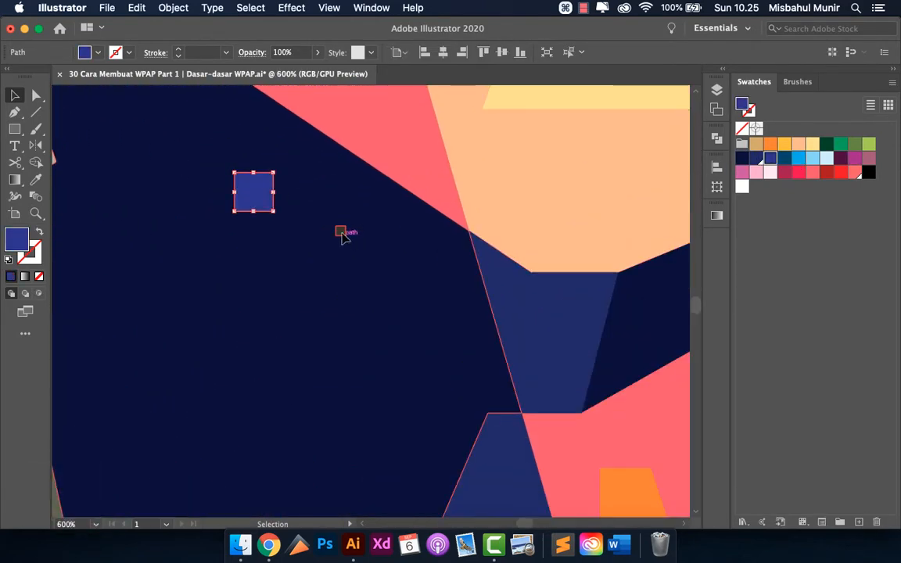
{"action": "left_click", "coordinate": [771, 159]}
{"action": "scroll", "coordinate": [461, 266], "scroll_direction": "down", "scroll_amount": 5}
{"action": "left_click", "coordinate": [471, 274]}
Fill the remaining small patch on the chin with pink and clear the selection
{"action": "scroll", "coordinate": [398, 215], "scroll_direction": "up", "scroll_amount": 2}
{"action": "scroll", "coordinate": [533, 251], "scroll_direction": "up", "scroll_amount": 1}
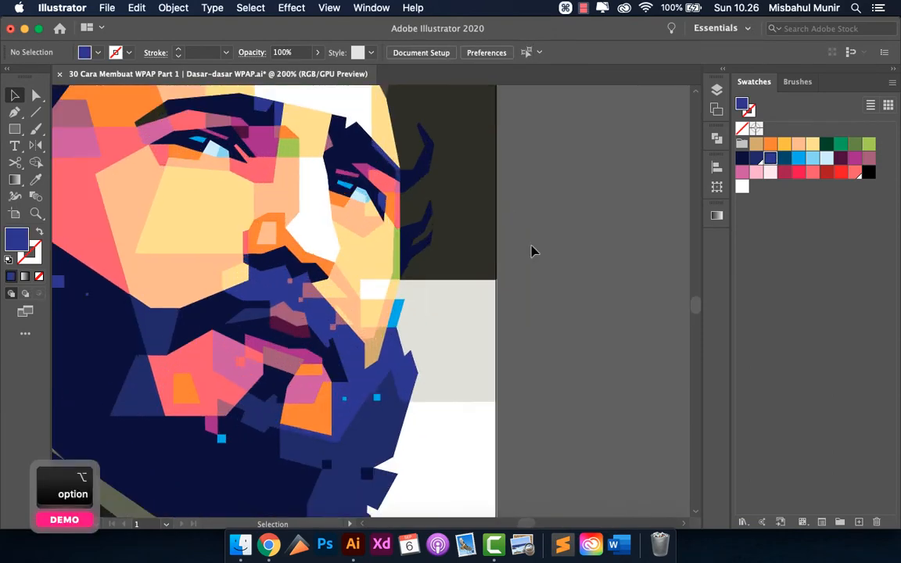
{"action": "scroll", "coordinate": [205, 376], "scroll_direction": "up", "scroll_amount": 2}
{"action": "scroll", "coordinate": [361, 344], "scroll_direction": "up", "scroll_amount": 3}
{"action": "left_click", "coordinate": [361, 346]}
{"action": "left_click", "coordinate": [742, 173]}
{"action": "scroll", "coordinate": [427, 321], "scroll_direction": "down", "scroll_amount": 8}
{"action": "left_click", "coordinate": [573, 256]}
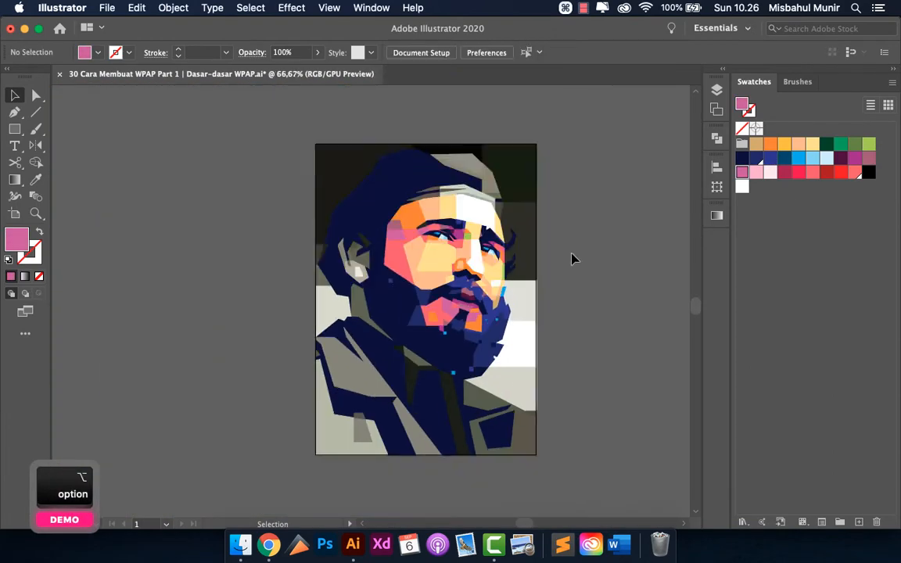
Fill the narrow shapes at the near end of the cap's band with blue after trying red
{"action": "scroll", "coordinate": [374, 233], "scroll_direction": "up", "scroll_amount": 4}
{"action": "scroll", "coordinate": [375, 237], "scroll_direction": "down", "scroll_amount": 3}
{"action": "scroll", "coordinate": [474, 217], "scroll_direction": "up", "scroll_amount": 4}
{"action": "left_click", "coordinate": [336, 273]}
{"action": "left_click", "coordinate": [424, 245], "text": "shift"}
{"action": "left_click", "coordinate": [336, 236], "text": "shift"}
{"action": "left_click", "coordinate": [841, 173]}
{"action": "scroll", "coordinate": [389, 271], "scroll_direction": "down", "scroll_amount": 4}
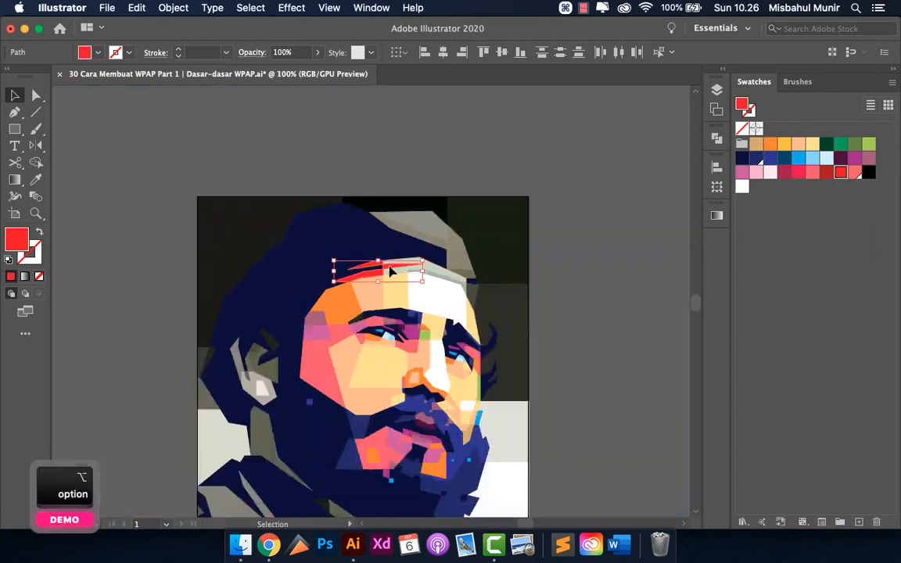
{"action": "scroll", "coordinate": [428, 270], "scroll_direction": "up", "scroll_amount": 3}
{"action": "key", "text": "super+z"}
{"action": "left_click", "coordinate": [770, 158]}
Fill the upper part of the cap's band with red and the thin grey strip beneath it with blue
{"action": "scroll", "coordinate": [430, 269], "scroll_direction": "up", "scroll_amount": 1}
{"action": "left_click", "coordinate": [430, 269]}
{"action": "left_click", "coordinate": [842, 173]}
{"action": "left_click", "coordinate": [500, 320]}
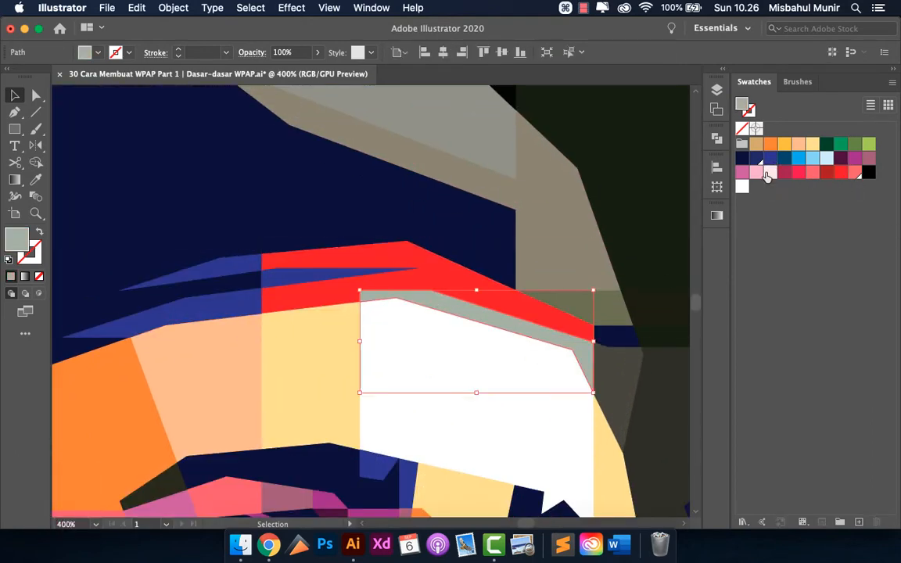
{"action": "left_click", "coordinate": [770, 159]}
{"action": "scroll", "coordinate": [437, 254], "scroll_direction": "down", "scroll_amount": 4}
Fill the dark shape beside the far temple with dark blue and clear the selection
{"action": "scroll", "coordinate": [480, 294], "scroll_direction": "up", "scroll_amount": 4}
{"action": "left_click", "coordinate": [494, 268]}
{"action": "left_click", "coordinate": [756, 159]}
{"action": "scroll", "coordinate": [399, 290], "scroll_direction": "down", "scroll_amount": 4}
{"action": "scroll", "coordinate": [463, 275], "scroll_direction": "up", "scroll_amount": 1}
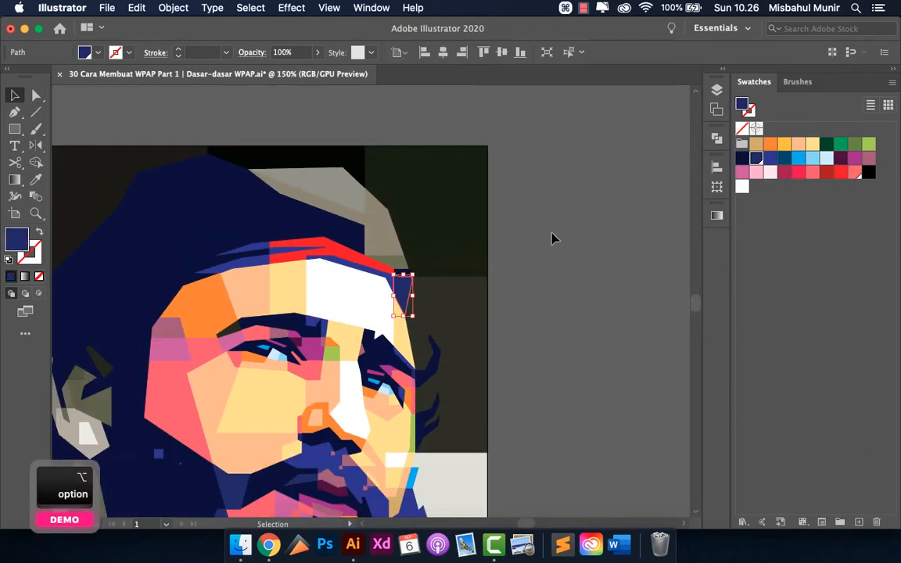
{"action": "scroll", "coordinate": [552, 236], "scroll_direction": "down", "scroll_amount": 1}
{"action": "left_click", "coordinate": [552, 236]}
Fill the thin strip beneath the red cap band with dark red after trying red, and clear the selection
{"action": "scroll", "coordinate": [479, 273], "scroll_direction": "up", "scroll_amount": 2}
{"action": "scroll", "coordinate": [442, 265], "scroll_direction": "up", "scroll_amount": 3}
{"action": "left_click", "coordinate": [317, 225]}
{"action": "scroll", "coordinate": [598, 211], "scroll_direction": "down", "scroll_amount": 3}
{"action": "left_click", "coordinate": [841, 173]}
{"action": "scroll", "coordinate": [495, 188], "scroll_direction": "up", "scroll_amount": 2}
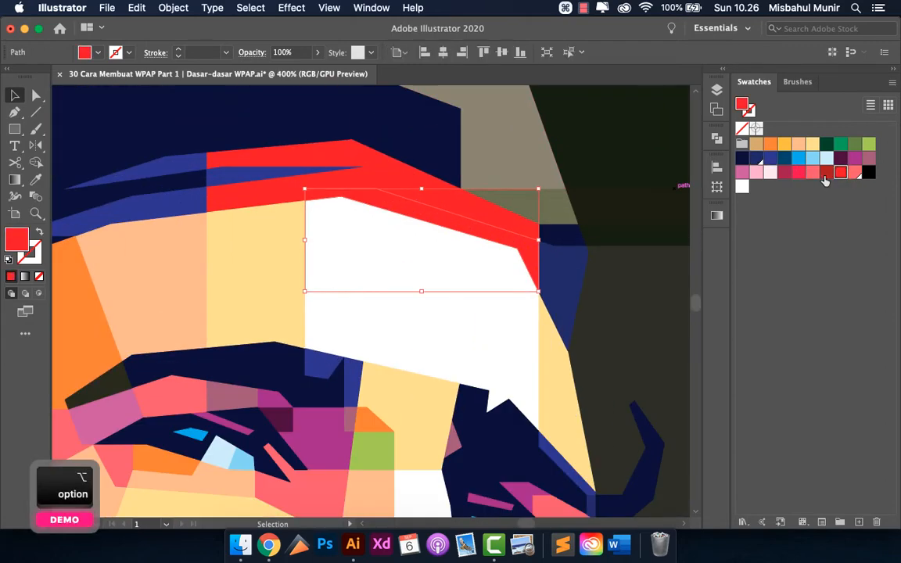
{"action": "left_click", "coordinate": [826, 173]}
{"action": "scroll", "coordinate": [425, 256], "scroll_direction": "down", "scroll_amount": 4}
{"action": "left_click", "coordinate": [540, 235]}
Fill the olive patch at the far end of the cap's band with dark red
{"action": "scroll", "coordinate": [458, 244], "scroll_direction": "up", "scroll_amount": 4}
{"action": "left_click", "coordinate": [458, 244]}
{"action": "left_click", "coordinate": [826, 173]}
Fill the brown side shape of the cap with cyan and its grey highlight with blue, and clear the selection
{"action": "scroll", "coordinate": [519, 276], "scroll_direction": "down", "scroll_amount": 2}
{"action": "left_click", "coordinate": [425, 293]}
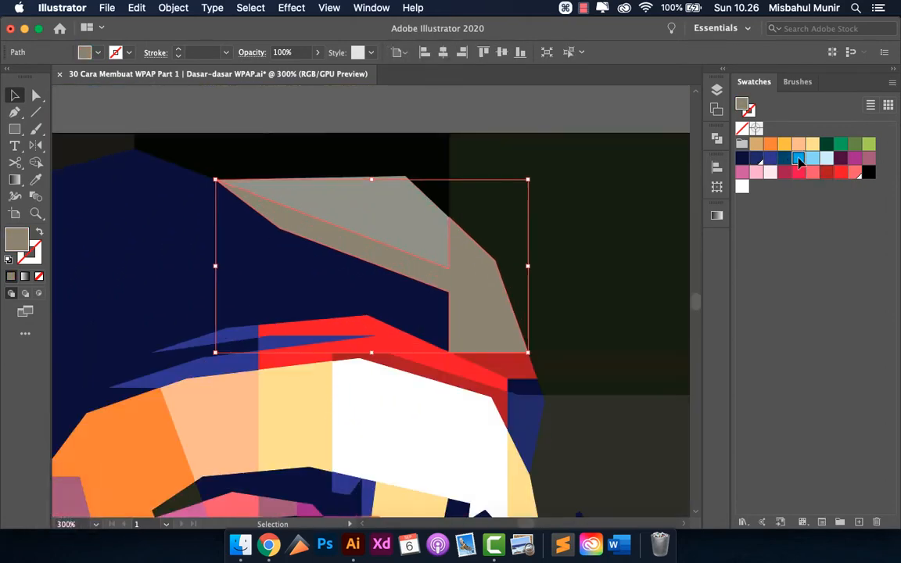
{"action": "left_click", "coordinate": [798, 159]}
{"action": "scroll", "coordinate": [547, 269], "scroll_direction": "down", "scroll_amount": 2}
{"action": "left_click", "coordinate": [547, 269]}
{"action": "left_click", "coordinate": [462, 244]}
{"action": "left_click", "coordinate": [770, 159]}
{"action": "left_click", "coordinate": [607, 117]}
Fill the dark shape above the ear, the triangle at the back of the head and the ear's upper patch with blue
{"action": "scroll", "coordinate": [547, 195], "scroll_direction": "down", "scroll_amount": 3}
{"action": "scroll", "coordinate": [408, 262], "scroll_direction": "up", "scroll_amount": 6}
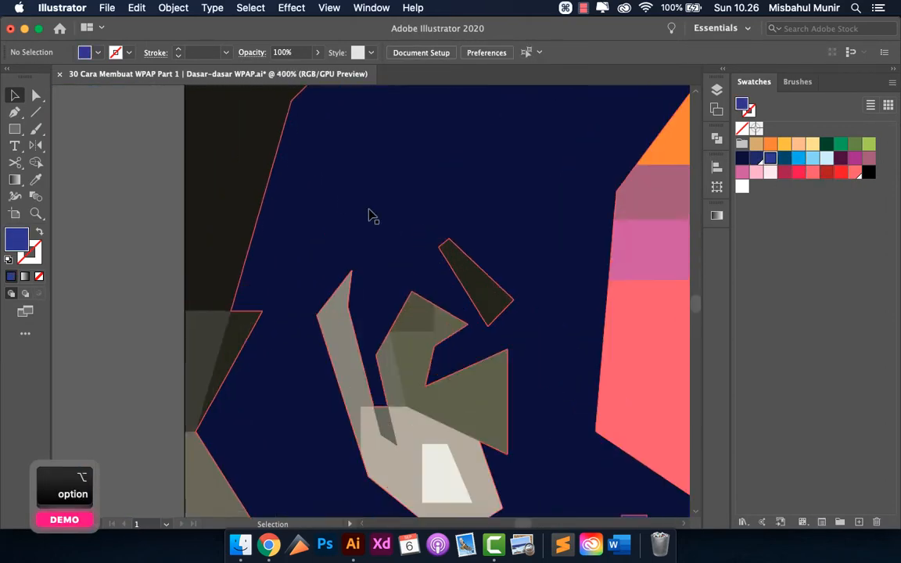
{"action": "left_click", "coordinate": [478, 289]}
{"action": "left_click", "coordinate": [237, 340], "text": "shift"}
{"action": "left_click", "coordinate": [770, 159]}
{"action": "scroll", "coordinate": [420, 299], "scroll_direction": "up", "scroll_amount": 1}
{"action": "left_click", "coordinate": [377, 165]}
{"action": "left_click", "coordinate": [770, 159]}
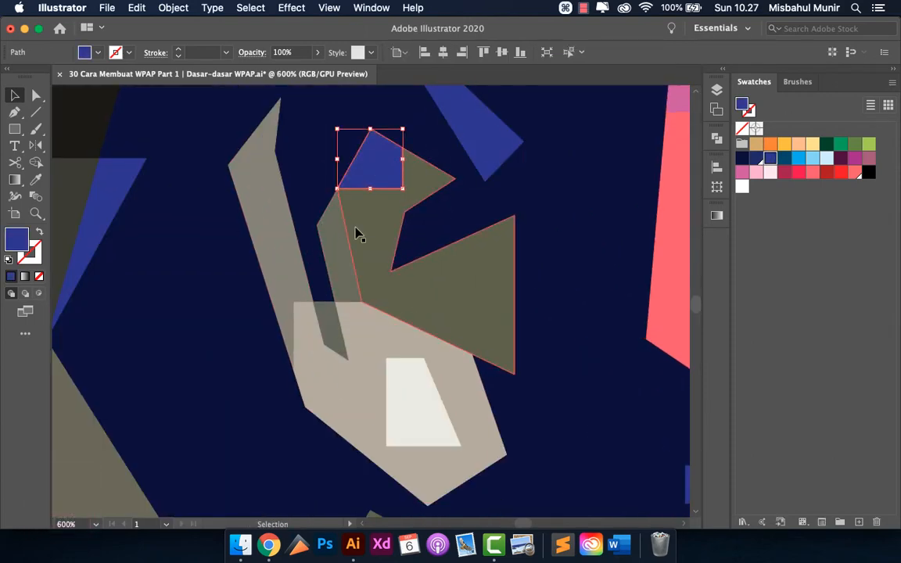
Recolour the ear with mauve on the narrow inner strips, magenta on the large inner shape and pink on the outer rim
{"action": "left_click", "coordinate": [335, 262]}
{"action": "left_click", "coordinate": [331, 332], "text": "shift"}
{"action": "left_click", "coordinate": [869, 158]}
{"action": "left_click", "coordinate": [267, 229]}
{"action": "left_click", "coordinate": [742, 172]}
Fill the earlobe with coral and its white highlight with orange
{"action": "left_click", "coordinate": [349, 391]}
{"action": "left_click", "coordinate": [826, 172]}
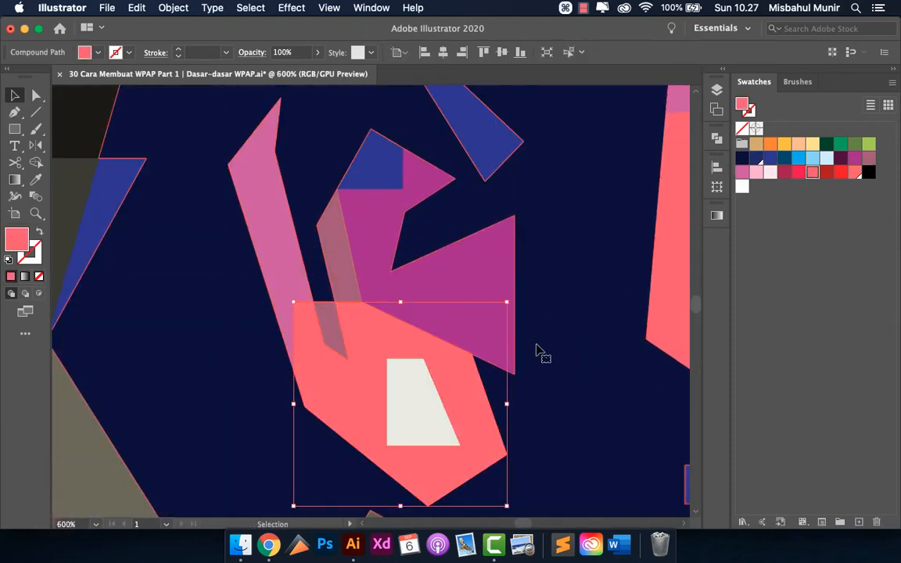
{"action": "left_click", "coordinate": [416, 403]}
{"action": "left_click", "coordinate": [88, 418]}
{"action": "scroll", "coordinate": [261, 306], "scroll_direction": "down", "scroll_amount": 6}
Fill the olive neck shape below the ear with blue and clear the selection
{"action": "scroll", "coordinate": [330, 273], "scroll_direction": "up", "scroll_amount": 6}
{"action": "left_click", "coordinate": [331, 275]}
{"action": "left_click", "coordinate": [770, 159]}
{"action": "scroll", "coordinate": [414, 234], "scroll_direction": "down", "scroll_amount": 5}
{"action": "left_click", "coordinate": [607, 235]}
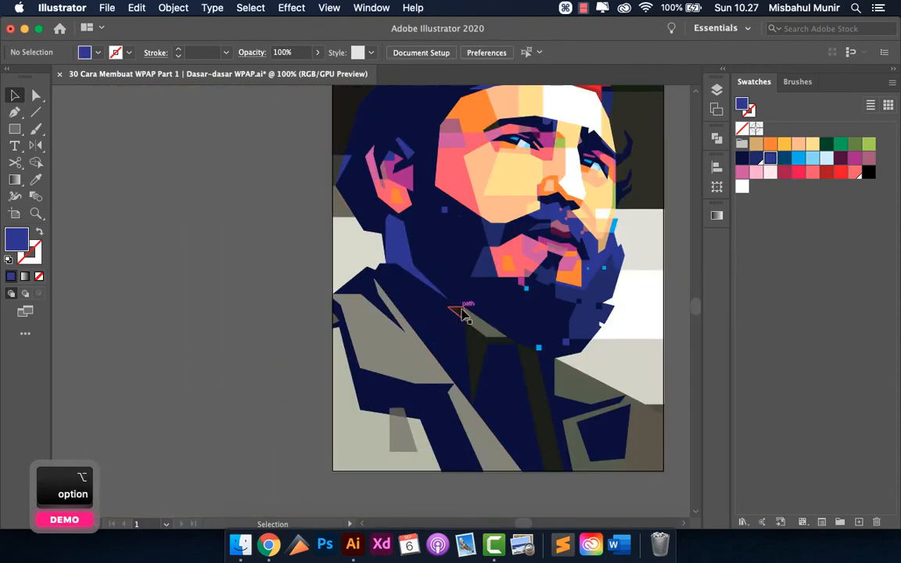
Fill the near-black shirt shapes below the beard with dark blue and clear the selection
{"action": "scroll", "coordinate": [489, 372], "scroll_direction": "up", "scroll_amount": 3}
{"action": "left_click", "coordinate": [489, 371]}
{"action": "left_click", "coordinate": [407, 226], "text": "shift"}
{"action": "scroll", "coordinate": [514, 247], "scroll_direction": "down", "scroll_amount": 3}
{"action": "left_click", "coordinate": [756, 159]}
{"action": "left_click", "coordinate": [535, 464]}
Fill the olive jacket shapes on the far shoulder with red and clear the selection
{"action": "scroll", "coordinate": [602, 313], "scroll_direction": "up", "scroll_amount": 3}
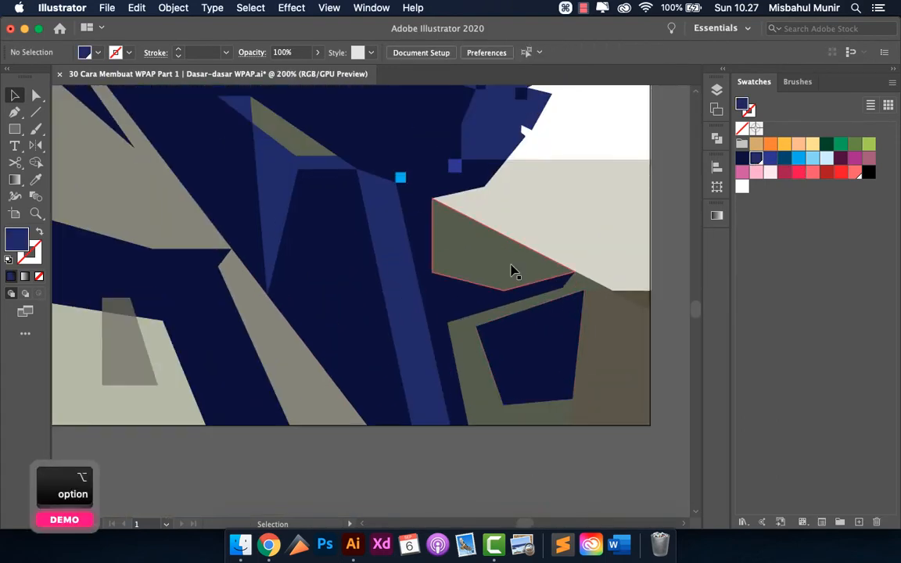
{"action": "left_click", "coordinate": [513, 270]}
{"action": "left_click", "coordinate": [540, 299], "text": "shift"}
{"action": "left_click", "coordinate": [841, 172]}
{"action": "left_click", "coordinate": [668, 287]}
Fill the olive collar patch and the grey jacket shapes on the near side with red, and clear the selection
{"action": "scroll", "coordinate": [631, 309], "scroll_direction": "up", "scroll_amount": 1}
{"action": "scroll", "coordinate": [560, 427], "scroll_direction": "down", "scroll_amount": 1}
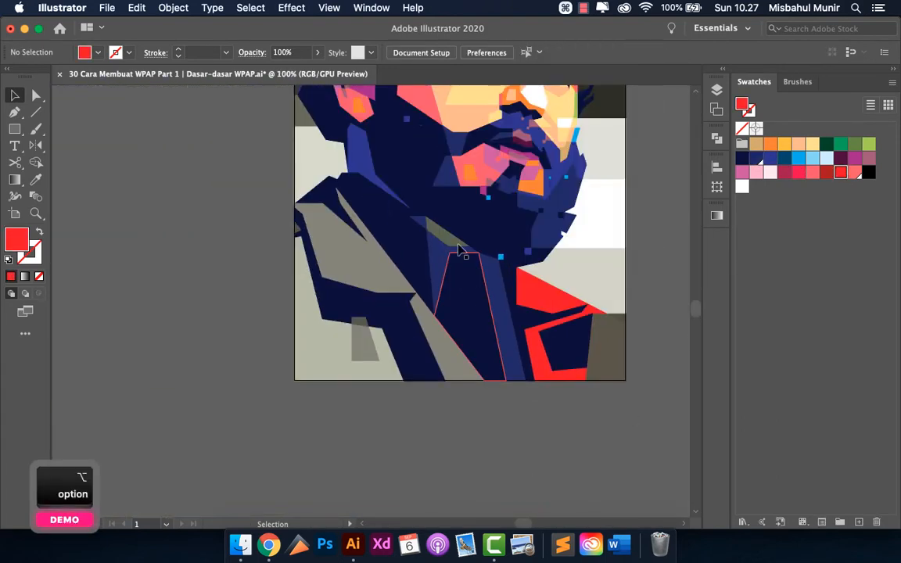
{"action": "left_click", "coordinate": [427, 331], "text": "shift"}
{"action": "left_click", "coordinate": [841, 172]}
{"action": "left_click", "coordinate": [650, 358]}
Fill the pale grey shapes at the jacket's lower outer corner with blue after trying yellow-orange and cyan
{"action": "scroll", "coordinate": [453, 402], "scroll_direction": "up", "scroll_amount": 3}
{"action": "left_click", "coordinate": [311, 145]}
{"action": "left_click", "coordinate": [321, 233], "text": "shift"}
{"action": "left_click", "coordinate": [784, 144]}
{"action": "left_click", "coordinate": [235, 273]}
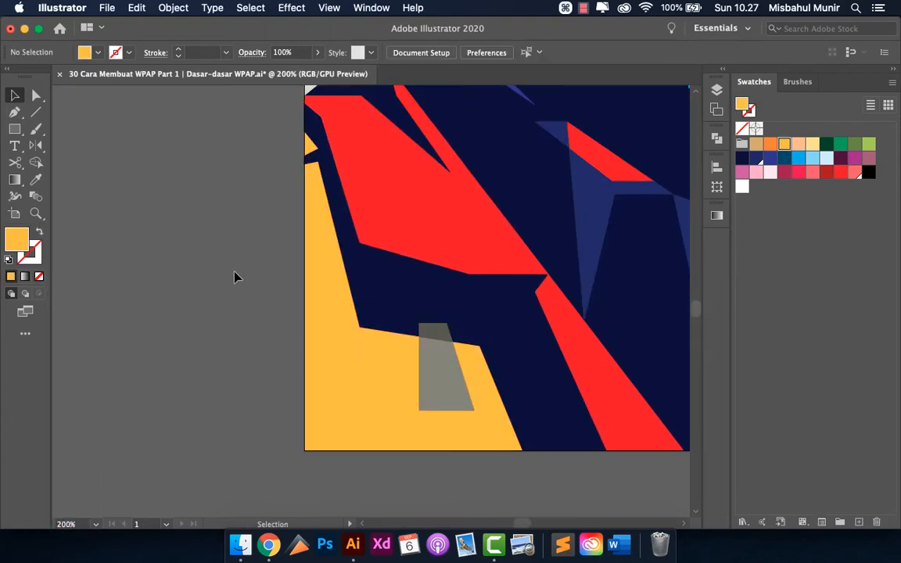
{"action": "scroll", "coordinate": [226, 155], "scroll_direction": "down", "scroll_amount": 1}
{"action": "key", "text": "super+z"}
{"action": "left_click", "coordinate": [798, 158]}
{"action": "left_click", "coordinate": [770, 158]}
{"action": "left_click", "coordinate": [243, 288]}
Fill the lower part of the grey trapezoid on the sleeve with dark blue and its upper part with blue
{"action": "scroll", "coordinate": [354, 291], "scroll_direction": "up", "scroll_amount": 2}
{"action": "left_click", "coordinate": [425, 358]}
{"action": "left_click", "coordinate": [756, 158]}
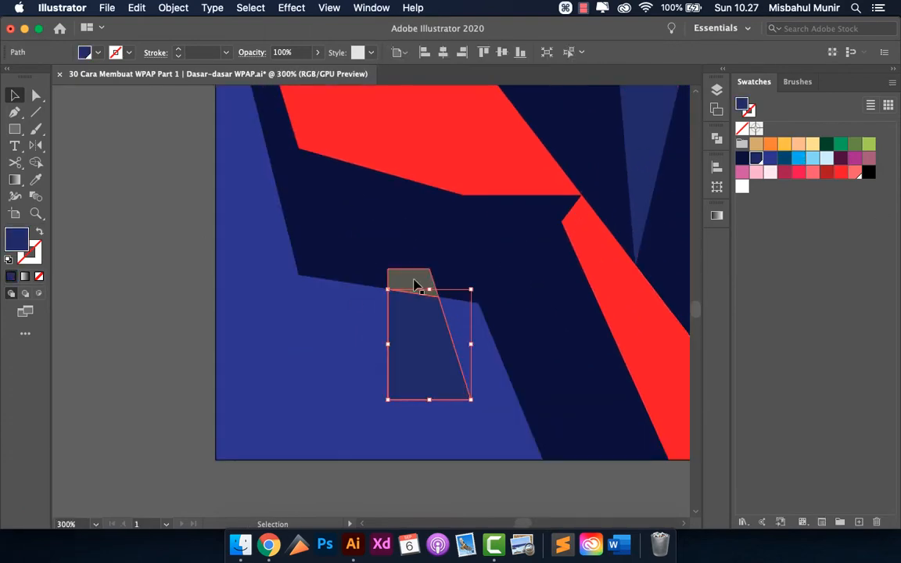
{"action": "left_click", "coordinate": [155, 203]}
Try filling the lower part of the sleeve trapezoid with cyan
{"action": "scroll", "coordinate": [152, 352], "scroll_direction": "down", "scroll_amount": 1}
{"action": "scroll", "coordinate": [320, 301], "scroll_direction": "up", "scroll_amount": 2}
{"action": "left_click", "coordinate": [337, 383]}
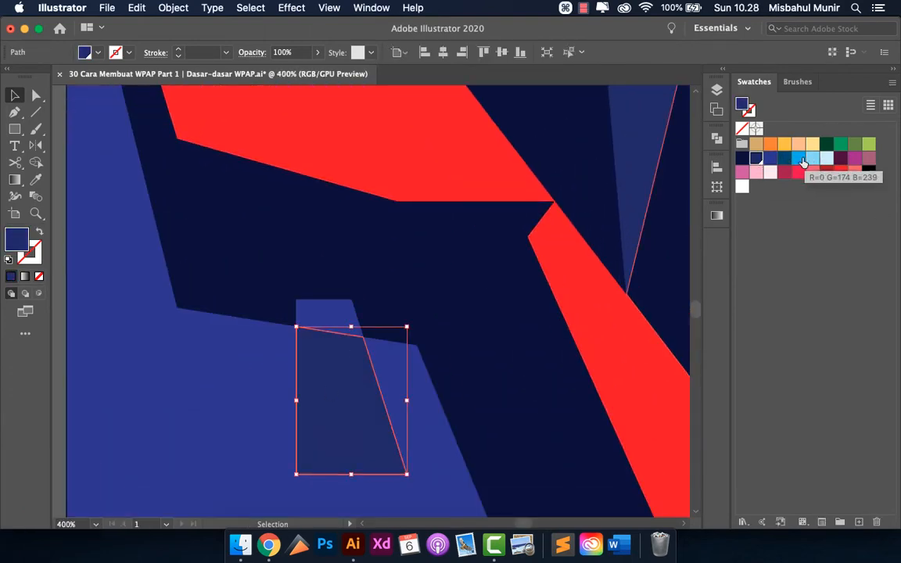
{"action": "scroll", "coordinate": [469, 313], "scroll_direction": "down", "scroll_amount": 10}
{"action": "key", "text": "super+z"}
{"action": "scroll", "coordinate": [355, 318], "scroll_direction": "up", "scroll_amount": 6}
{"action": "left_click", "coordinate": [354, 317]}
{"action": "key", "text": "super+shift+a"}
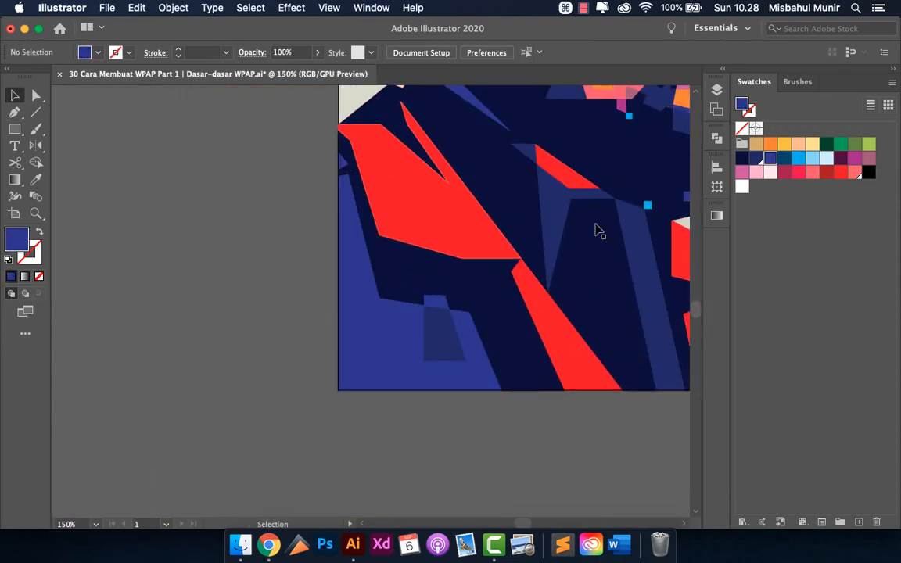
Fill the background corner outside the jacket with white and the sleeve trapezoid with cyan in its lower part and dark blue above
{"action": "scroll", "coordinate": [470, 274], "scroll_direction": "up", "scroll_amount": 2}
{"action": "scroll", "coordinate": [427, 335], "scroll_direction": "down", "scroll_amount": 2}
{"action": "scroll", "coordinate": [426, 336], "scroll_direction": "up", "scroll_amount": 3}
{"action": "left_click", "coordinate": [352, 344]}
{"action": "left_click", "coordinate": [375, 430]}
{"action": "left_click", "coordinate": [799, 159]}
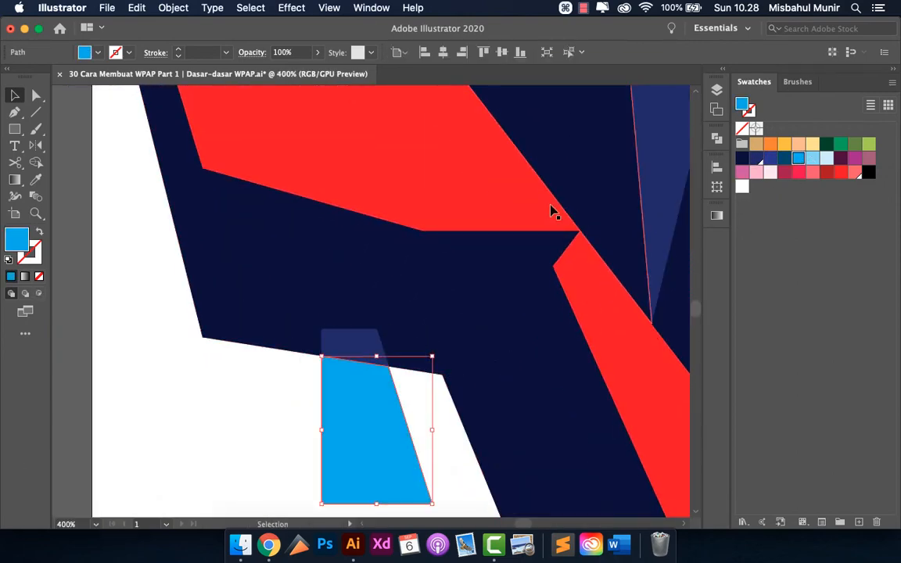
Fill the large pale grey background shape behind the neck with yellow-orange
{"action": "scroll", "coordinate": [554, 212], "scroll_direction": "down", "scroll_amount": 3}
{"action": "scroll", "coordinate": [555, 305], "scroll_direction": "up", "scroll_amount": 2}
{"action": "left_click", "coordinate": [358, 187]}
{"action": "scroll", "coordinate": [472, 199], "scroll_direction": "up", "scroll_amount": 1}
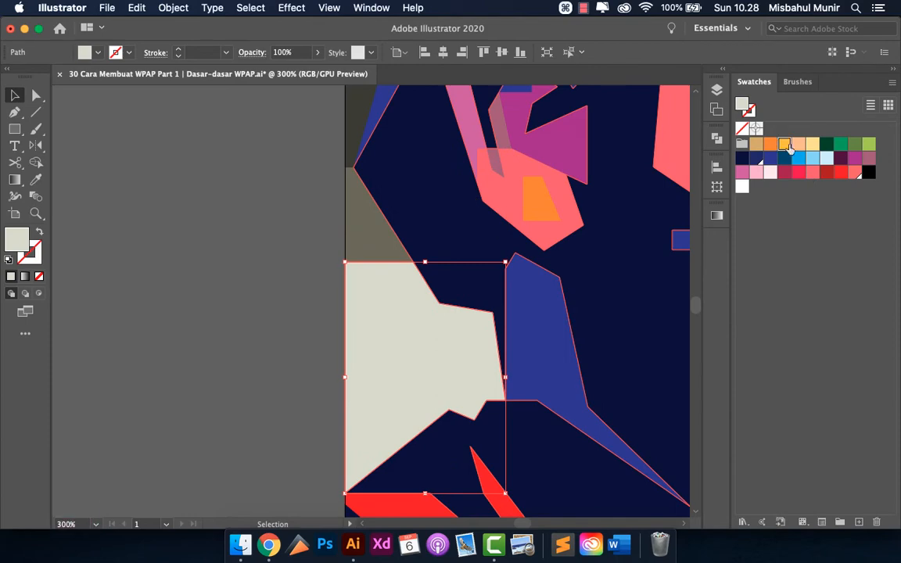
{"action": "scroll", "coordinate": [287, 215], "scroll_direction": "down", "scroll_amount": 3}
{"action": "scroll", "coordinate": [391, 313], "scroll_direction": "up", "scroll_amount": 3}
Fill the olive background shape above the yellow-orange one with red and the small dark shape over it with blue
{"action": "left_click", "coordinate": [416, 377]}
{"action": "left_click", "coordinate": [391, 287]}
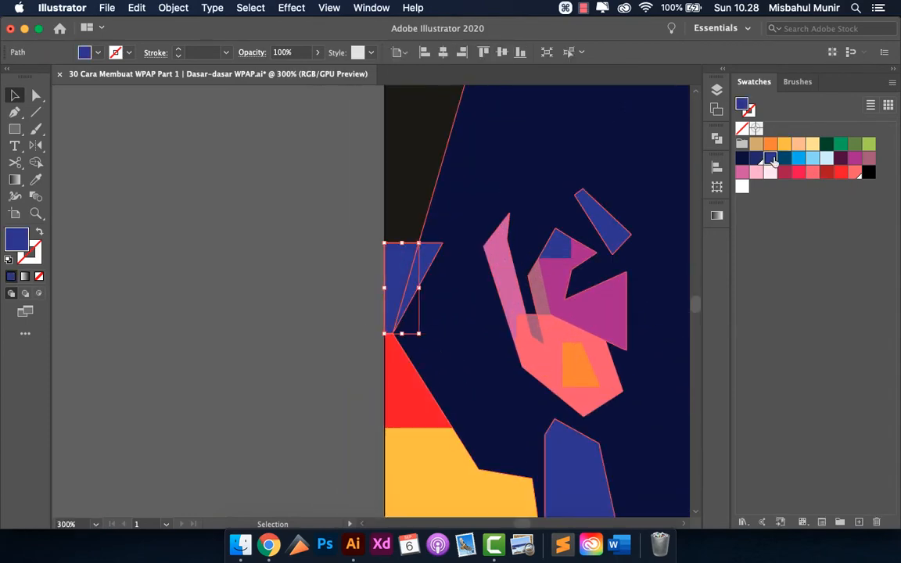
{"action": "scroll", "coordinate": [325, 147], "scroll_direction": "down", "scroll_amount": 3}
Fill the large dark background behind the cap with dark red after trying blue, and the shape above the cap with red
{"action": "left_click", "coordinate": [375, 203]}
{"action": "left_click", "coordinate": [771, 158]}
{"action": "scroll", "coordinate": [436, 116], "scroll_direction": "down", "scroll_amount": 1}
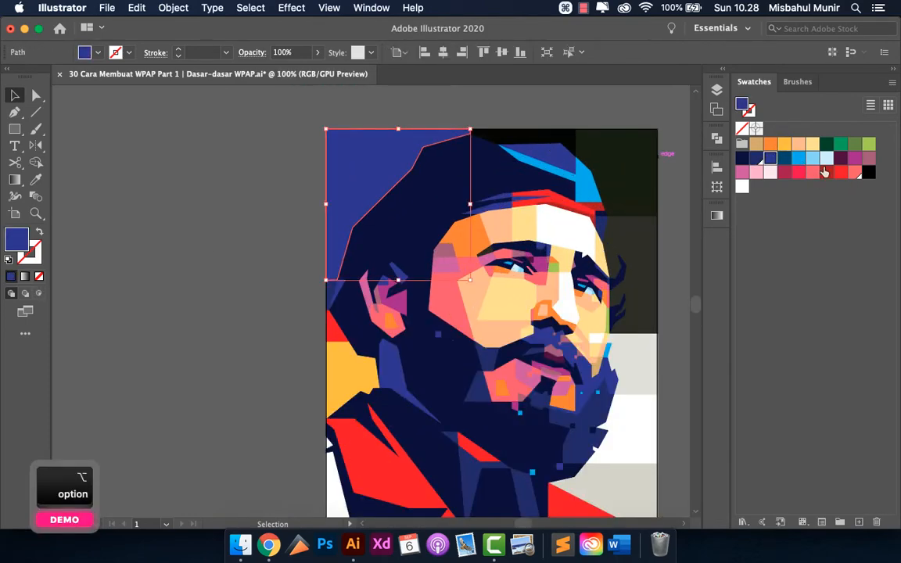
{"action": "left_click", "coordinate": [825, 172]}
{"action": "left_click", "coordinate": [516, 139]}
Unlock all objects and fill the pale grey background blocks, white beside the cheek after trying peach, and light yellow below the beard
{"action": "scroll", "coordinate": [519, 138], "scroll_direction": "down", "scroll_amount": 1}
{"action": "key", "text": "super+alt+2"}
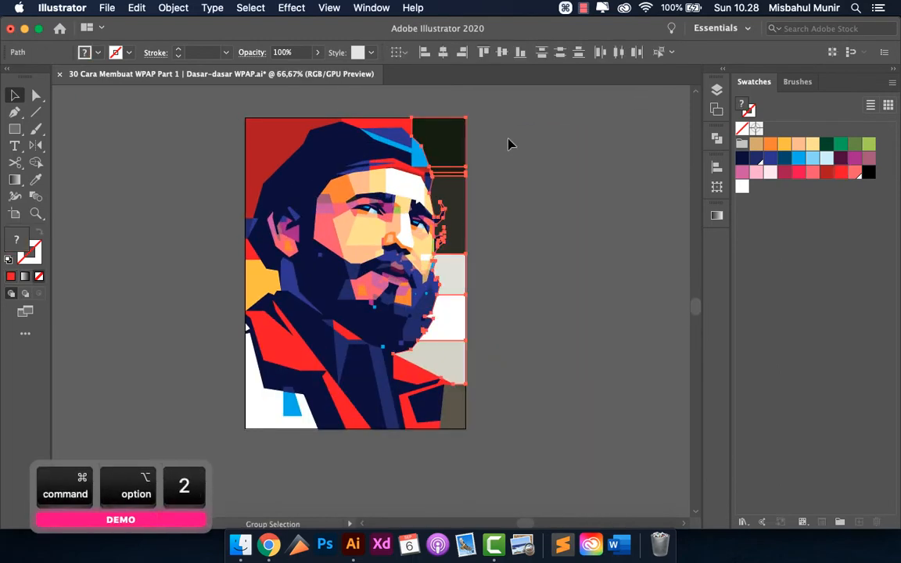
{"action": "scroll", "coordinate": [434, 367], "scroll_direction": "up", "scroll_amount": 3}
{"action": "left_click", "coordinate": [434, 367]}
{"action": "left_click", "coordinate": [798, 144]}
{"action": "scroll", "coordinate": [491, 272], "scroll_direction": "down", "scroll_amount": 2}
{"action": "scroll", "coordinate": [603, 179], "scroll_direction": "up", "scroll_amount": 3}
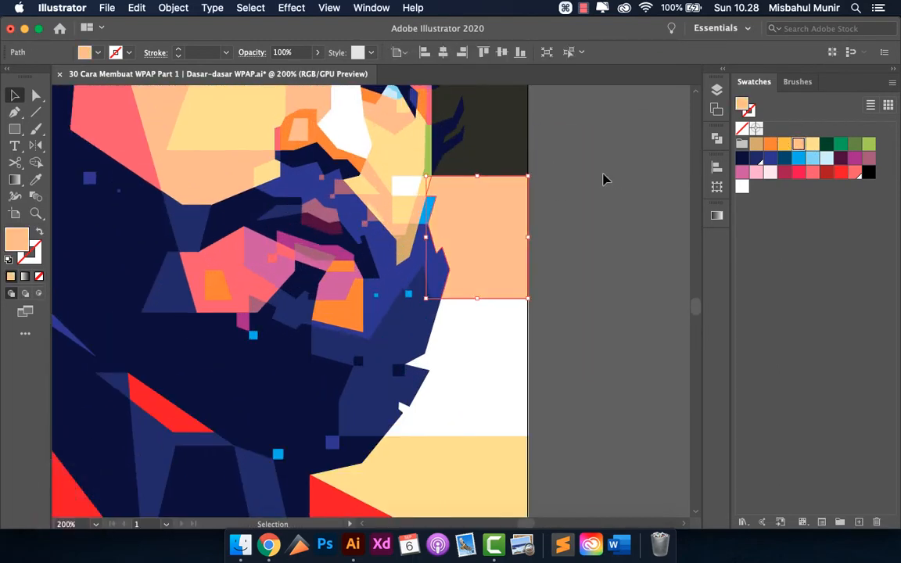
{"action": "scroll", "coordinate": [553, 331], "scroll_direction": "down", "scroll_amount": 3}
{"action": "scroll", "coordinate": [553, 332], "scroll_direction": "up", "scroll_amount": 3}
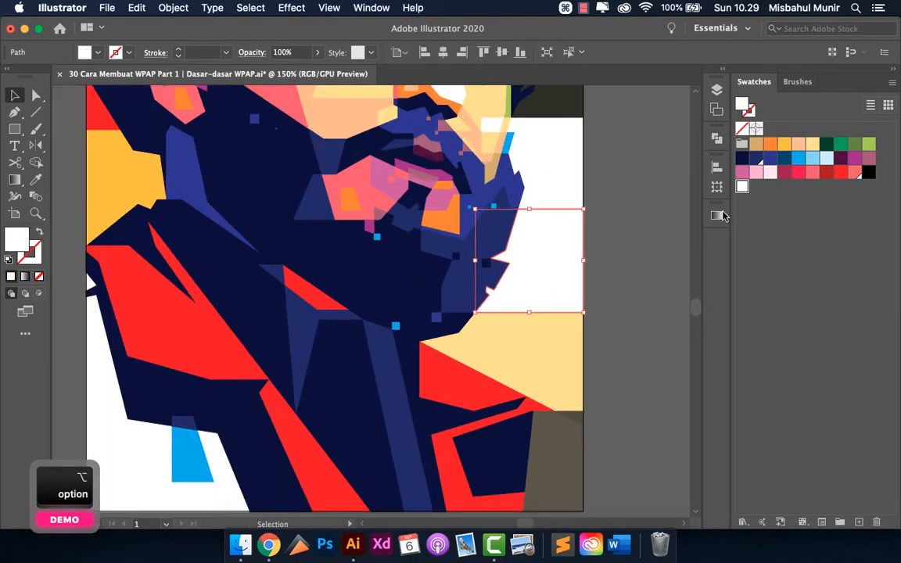
Fill the white background block beside the beard with yellow-orange and the light yellow block below it with orange
{"action": "left_click", "coordinate": [531, 359]}
{"action": "left_click", "coordinate": [770, 144]}
{"action": "scroll", "coordinate": [559, 392], "scroll_direction": "down", "scroll_amount": 3}
{"action": "scroll", "coordinate": [560, 392], "scroll_direction": "up", "scroll_amount": 3}
Fill the brown background block beside the jacket with orange and the small sliver on its upper edge with yellow-orange
{"action": "left_click", "coordinate": [560, 391]}
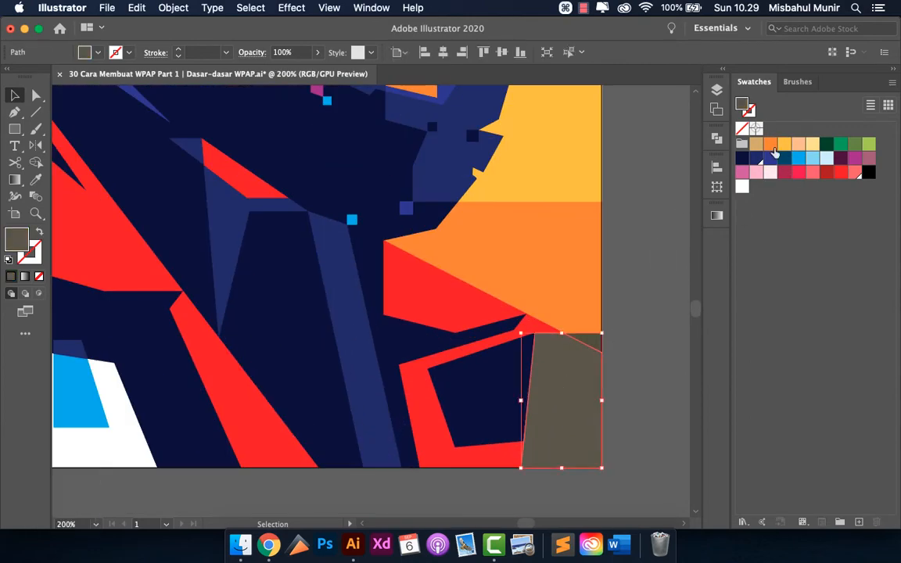
{"action": "left_click", "coordinate": [772, 149]}
{"action": "left_click", "coordinate": [604, 342]}
{"action": "scroll", "coordinate": [546, 346], "scroll_direction": "down", "scroll_amount": 3}
{"action": "scroll", "coordinate": [539, 223], "scroll_direction": "up", "scroll_amount": 3}
Try filling the dark background block beside the face with light green and the narrow green strip along the cheek with orange
{"action": "left_click", "coordinate": [539, 222]}
{"action": "scroll", "coordinate": [609, 260], "scroll_direction": "down", "scroll_amount": 2}
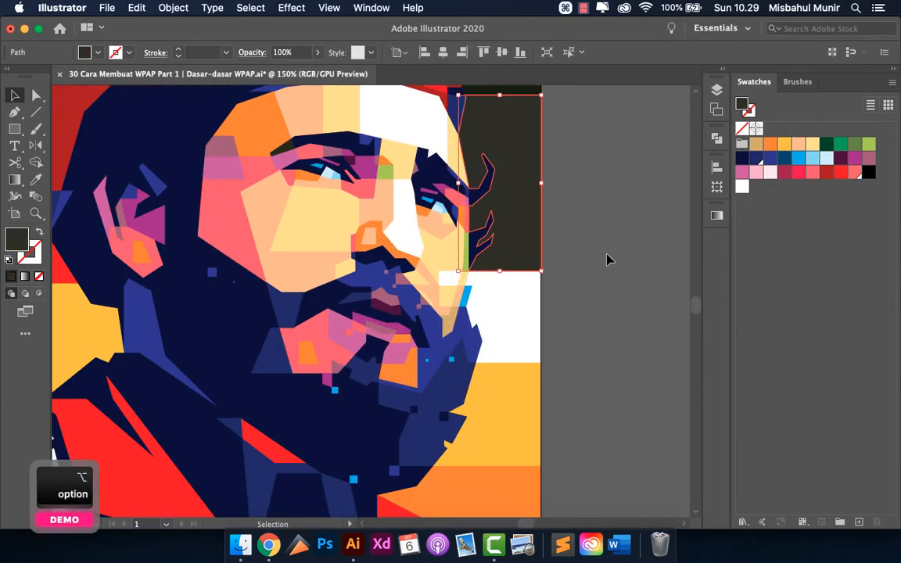
{"action": "left_click", "coordinate": [868, 144]}
{"action": "left_click", "coordinate": [615, 222]}
{"action": "scroll", "coordinate": [615, 221], "scroll_direction": "down", "scroll_amount": 2}
{"action": "scroll", "coordinate": [581, 237], "scroll_direction": "up", "scroll_amount": 4}
{"action": "left_click", "coordinate": [488, 242]}
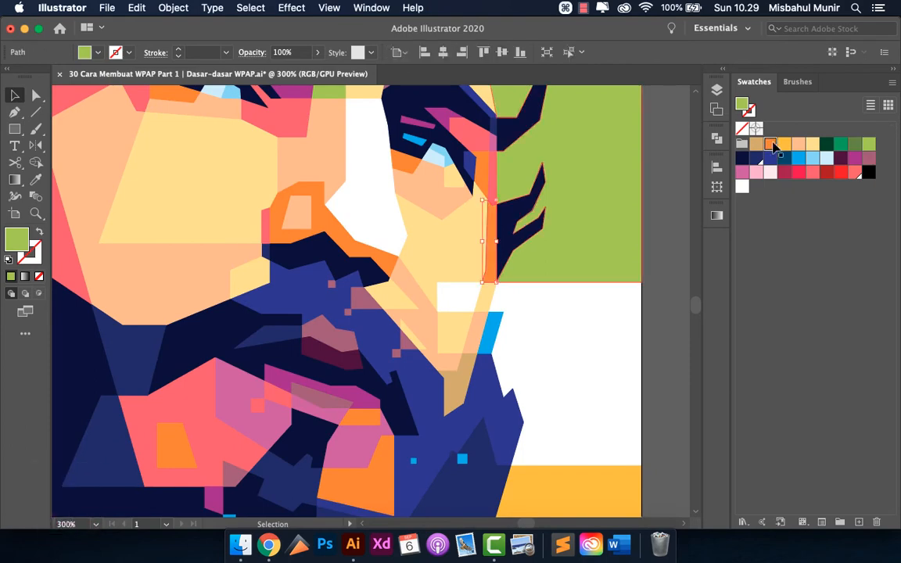
{"action": "left_click", "coordinate": [771, 147]}
{"action": "scroll", "coordinate": [467, 288], "scroll_direction": "down", "scroll_amount": 3}
{"action": "scroll", "coordinate": [428, 275], "scroll_direction": "up", "scroll_amount": 3}
Fill the dark background blocks beside the face and the cap with tan
{"action": "left_click", "coordinate": [525, 261]}
{"action": "scroll", "coordinate": [634, 201], "scroll_direction": "up", "scroll_amount": 2}
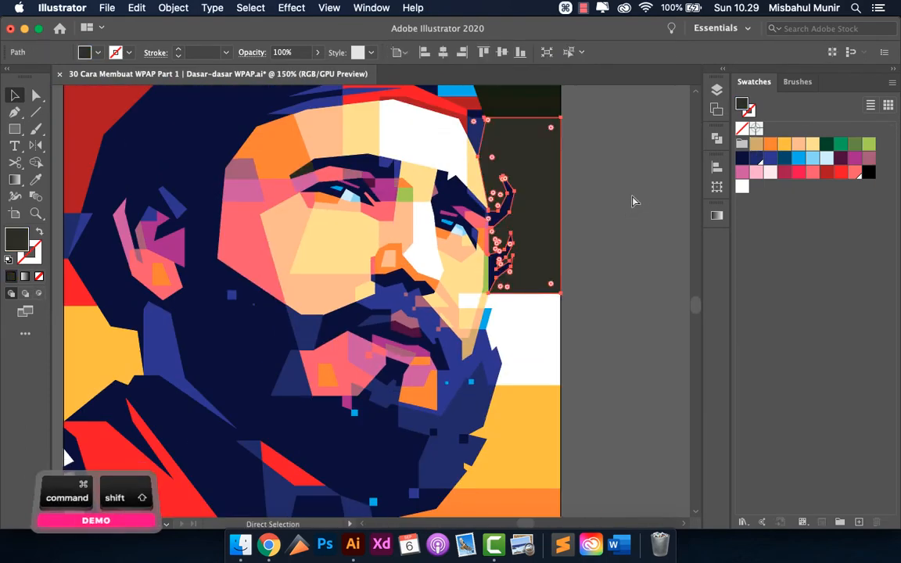
{"action": "left_click", "coordinate": [756, 144]}
{"action": "left_click", "coordinate": [626, 227]}
{"action": "scroll", "coordinate": [594, 241], "scroll_direction": "down", "scroll_amount": 3}
Fill the two thin background strips between the tan blocks with white above and red below
{"action": "scroll", "coordinate": [594, 242], "scroll_direction": "up", "scroll_amount": 3}
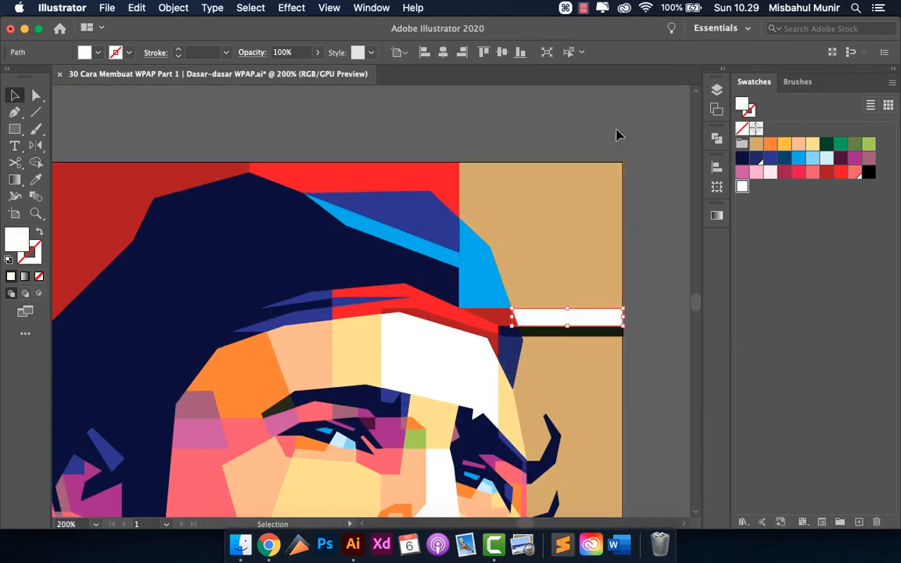
{"action": "left_click", "coordinate": [809, 179]}
{"action": "left_click", "coordinate": [549, 136]}
{"action": "key", "text": "super+0"}
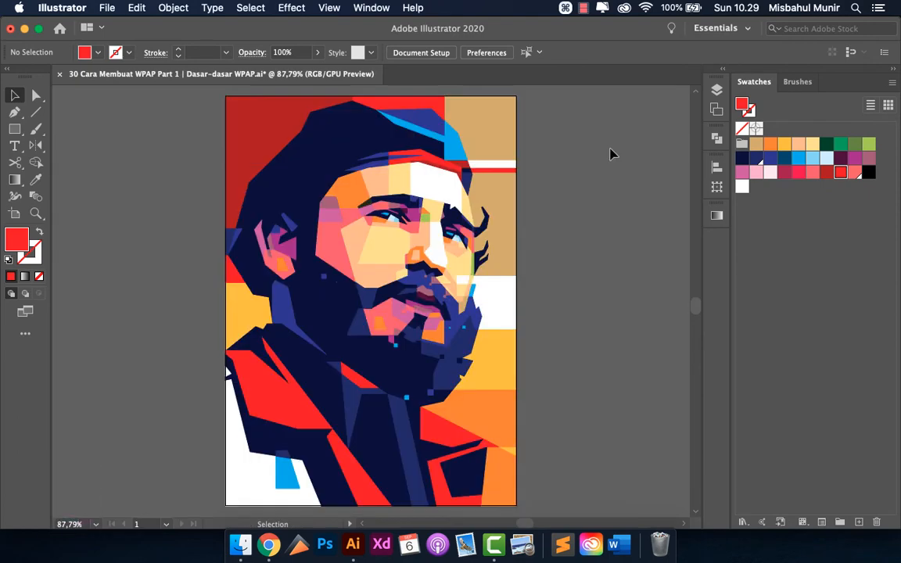
Fill the small blue background sliver behind the back of the cap with yellow-orange
{"action": "scroll", "coordinate": [226, 242], "scroll_direction": "up", "scroll_amount": 3}
{"action": "left_click", "coordinate": [233, 234]}
{"action": "left_click", "coordinate": [785, 144]}
{"action": "left_click", "coordinate": [94, 219]}
{"action": "key", "text": "super+0"}
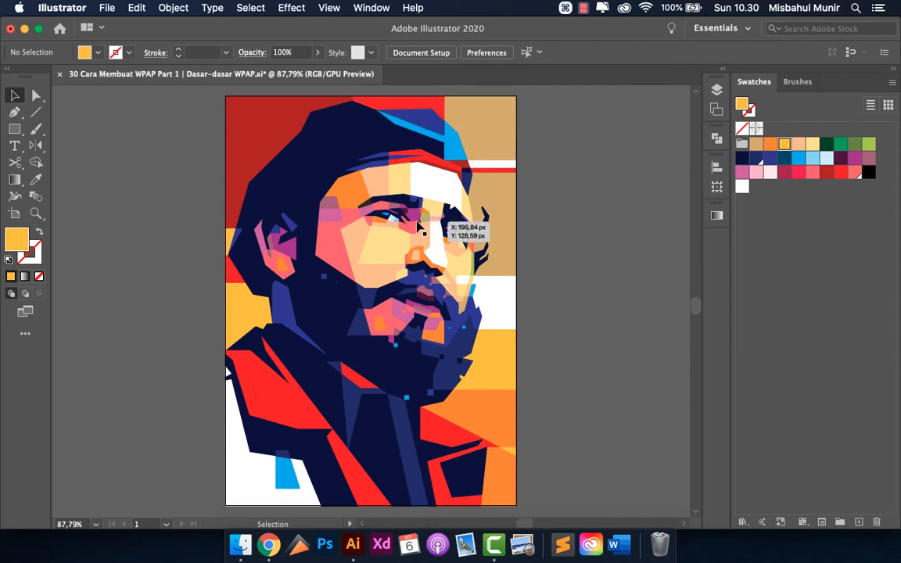
Fill the dark outer tip of the near eyebrow with blue and clear the selection
{"action": "mouse_move", "coordinate": [344, 265]}
{"action": "left_mouse_down"}
{"action": "mouse_move", "coordinate": [321, 275]}
{"action": "mouse_move", "coordinate": [504, 356]}
{"action": "left_mouse_up"}
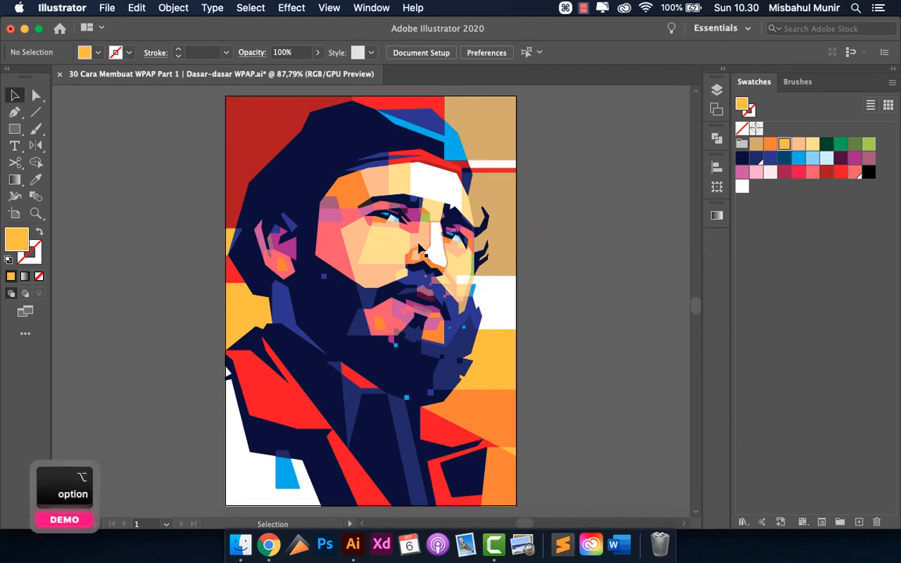
{"action": "scroll", "coordinate": [449, 232], "scroll_direction": "up", "scroll_amount": 10, "text": "alt"}
{"action": "left_click", "coordinate": [266, 229]}
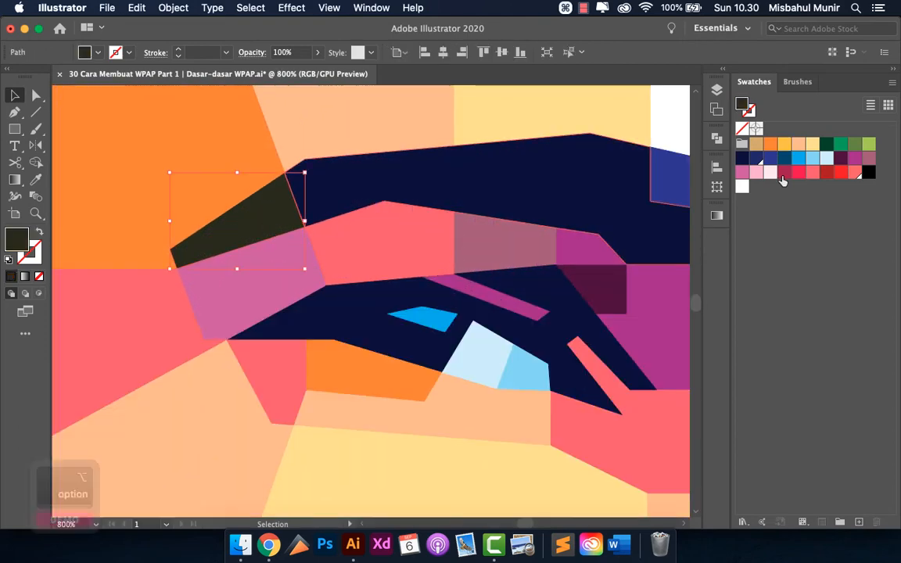
{"action": "left_click", "coordinate": [768, 161]}
{"action": "scroll", "coordinate": [522, 197], "scroll_direction": "down", "scroll_amount": 10, "text": "alt"}
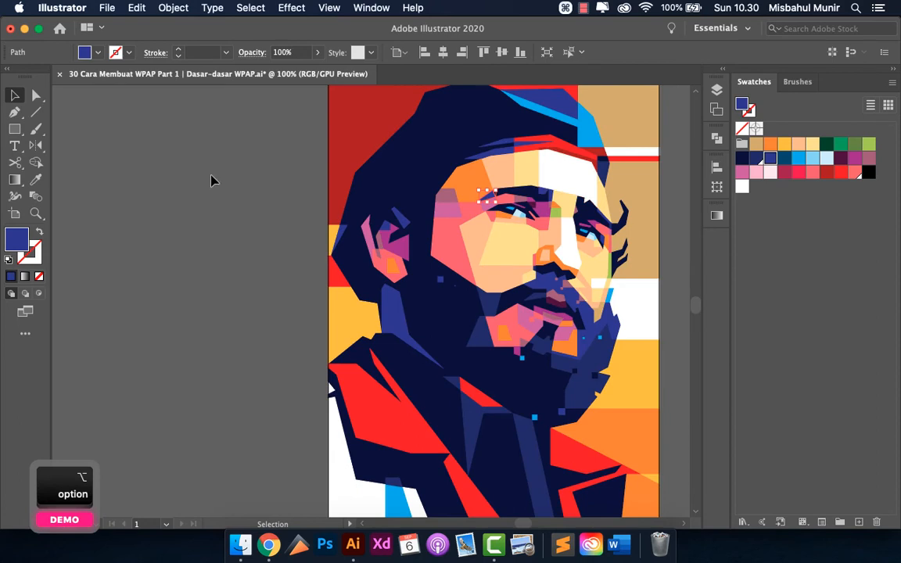
{"action": "left_click", "coordinate": [211, 181]}
{"action": "key", "text": "super+alt+0"}
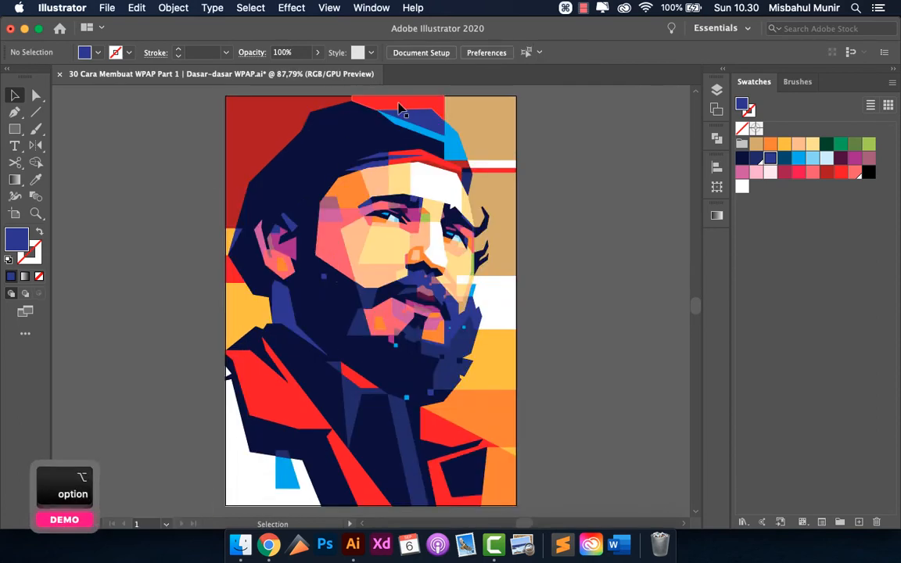
Try recolouring all the red shapes with the crimson swatch
{"action": "left_click", "coordinate": [399, 108]}
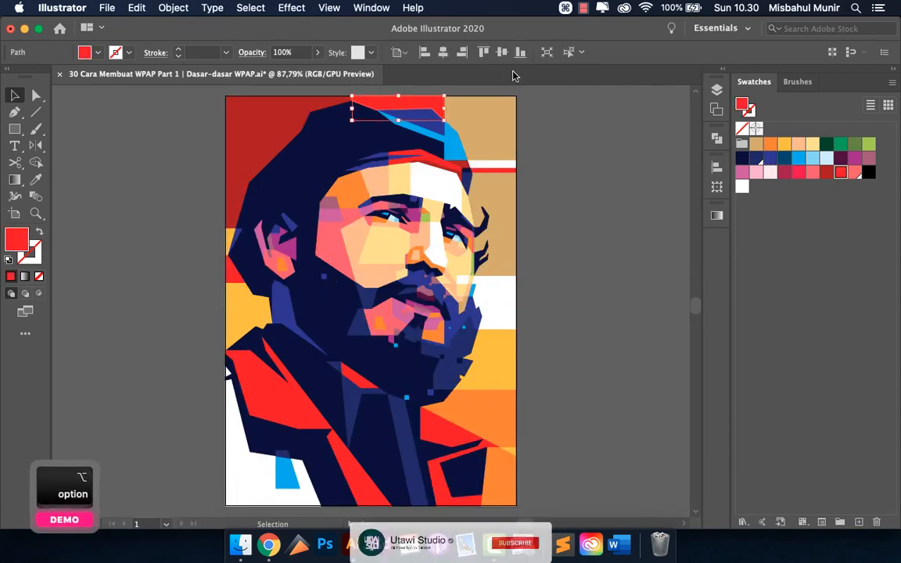
{"action": "left_click", "coordinate": [798, 172]}
{"action": "left_click", "coordinate": [591, 173]}
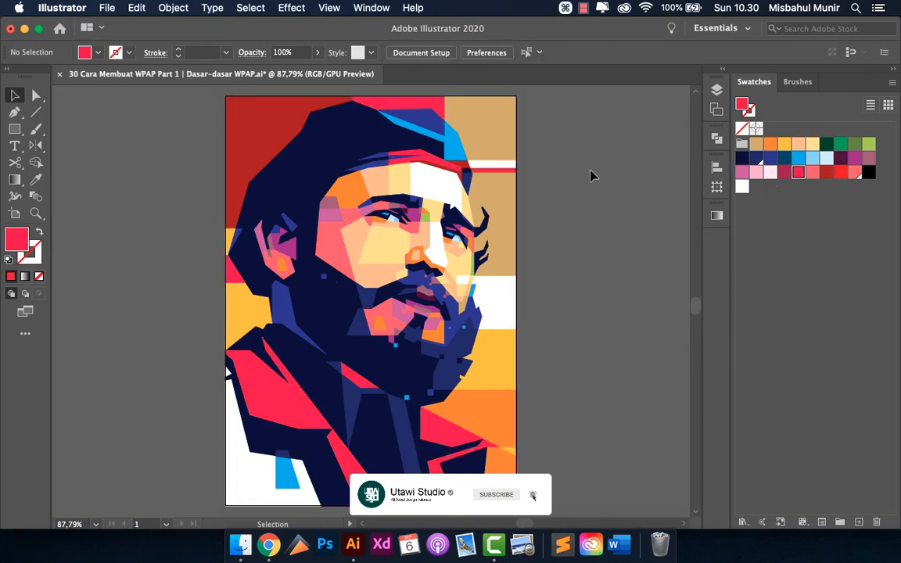
{"action": "key", "text": "super+z"}
{"action": "key", "text": "super+z"}
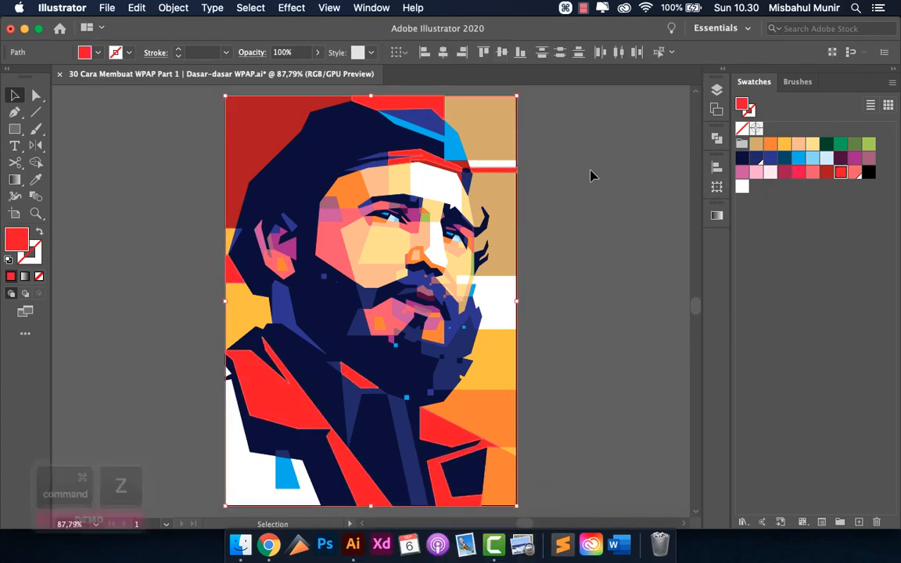
{"action": "left_click", "coordinate": [591, 173]}
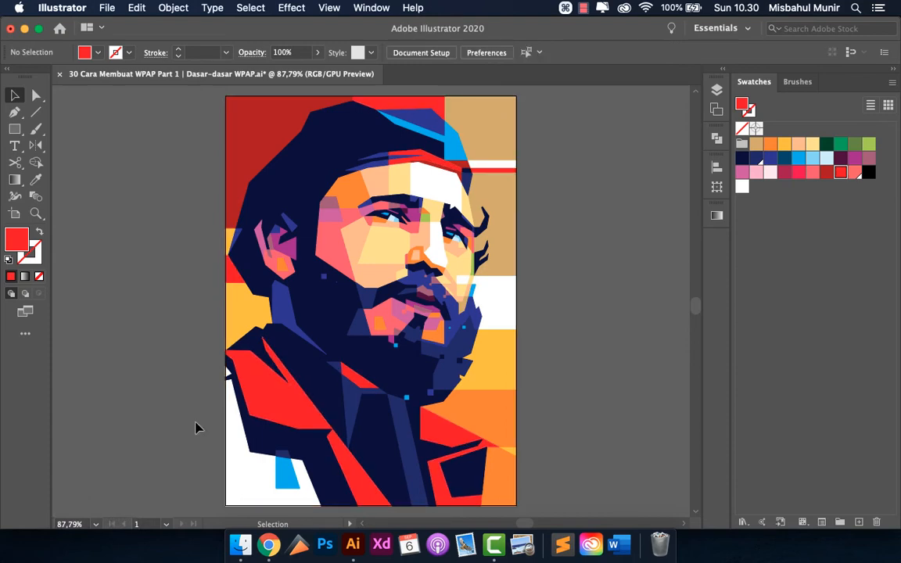
Examine the recoloured portrait up close and as a whole, checking the jacket, face and background colours
{"action": "scroll", "coordinate": [557, 201], "scroll_direction": "up", "scroll_amount": 3}
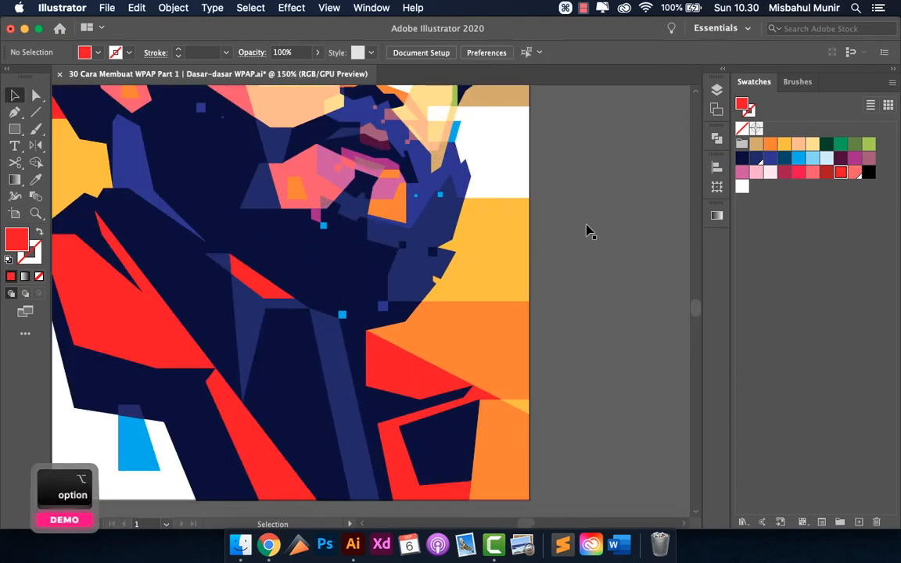
{"action": "scroll", "coordinate": [431, 217], "scroll_direction": "down", "scroll_amount": 3}
{"action": "scroll", "coordinate": [396, 143], "scroll_direction": "up", "scroll_amount": 5}
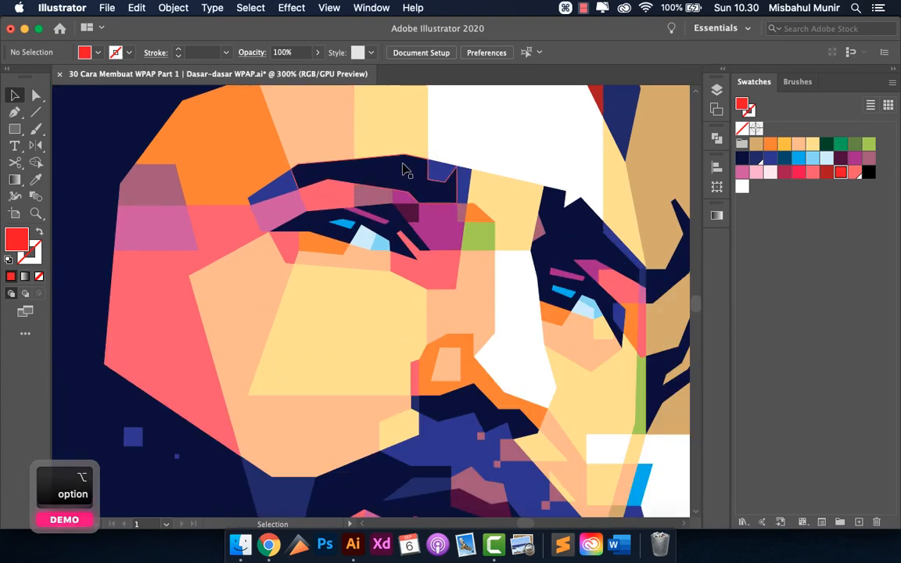
{"action": "scroll", "coordinate": [355, 193], "scroll_direction": "down", "scroll_amount": 4}
{"action": "scroll", "coordinate": [447, 232], "scroll_direction": "up", "scroll_amount": 5}
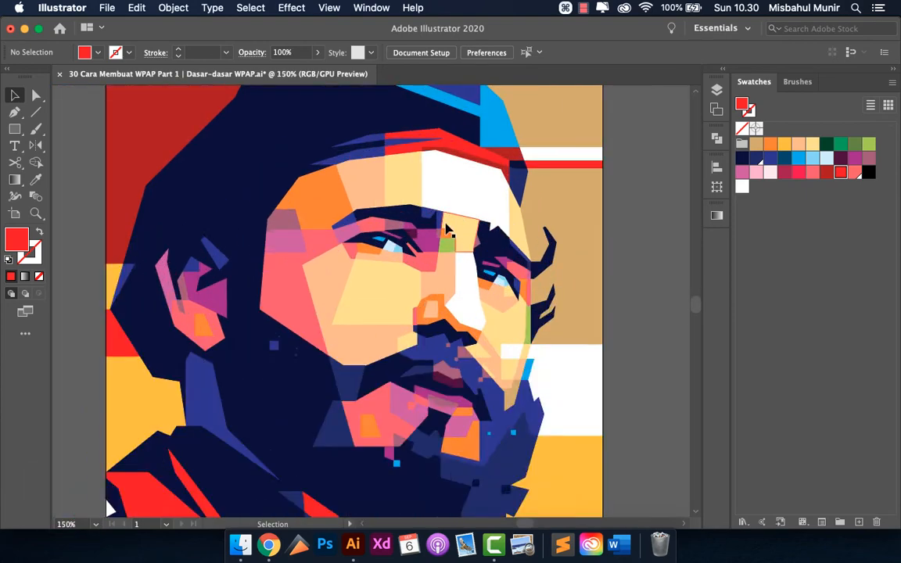
{"action": "scroll", "coordinate": [445, 231], "scroll_direction": "down", "scroll_amount": 4}
{"action": "scroll", "coordinate": [385, 199], "scroll_direction": "down", "scroll_amount": 4}
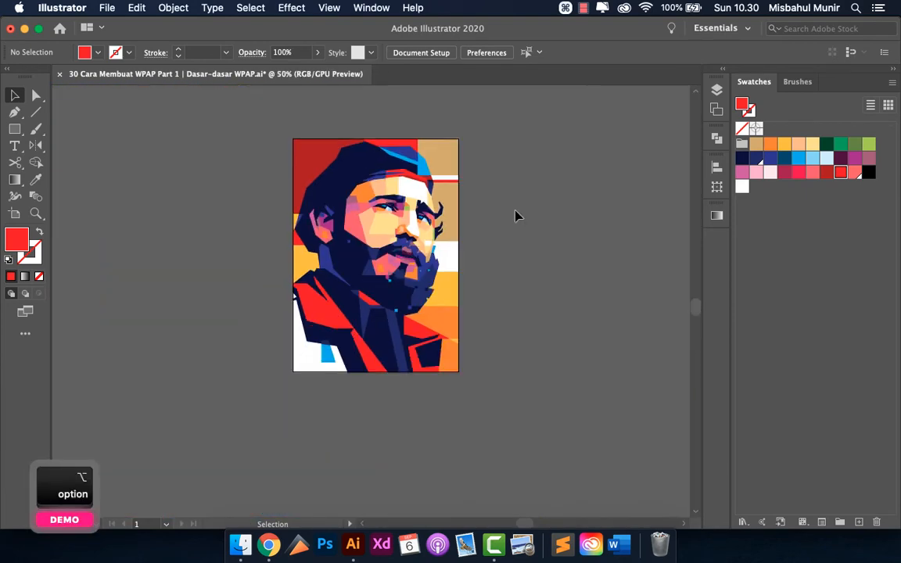
{"action": "scroll", "coordinate": [407, 313], "scroll_direction": "up", "scroll_amount": 3}
{"action": "scroll", "coordinate": [402, 286], "scroll_direction": "down", "scroll_amount": 3}
{"action": "scroll", "coordinate": [157, 191], "scroll_direction": "up", "scroll_amount": 3}
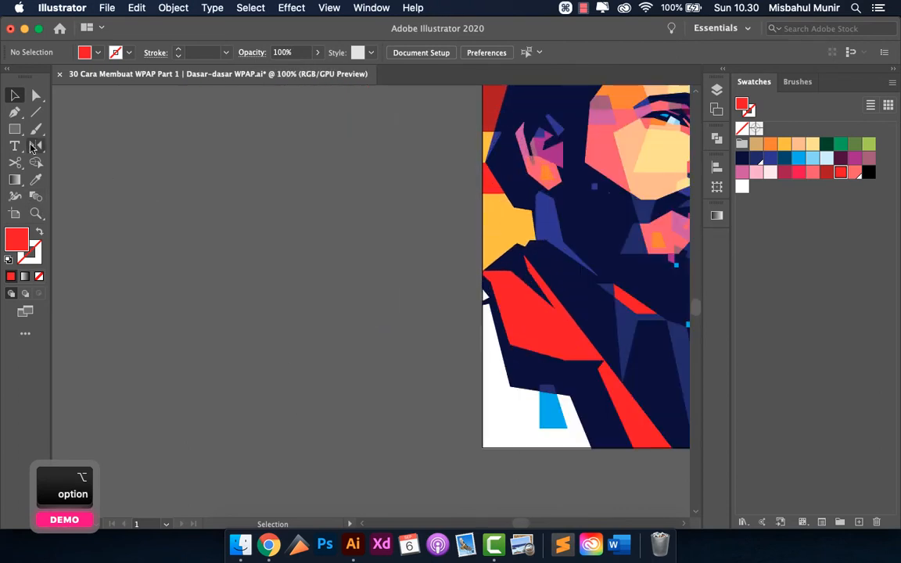
Add the point text "Fidel Castro" on two lines just outside the artboard beside the jacket
{"action": "left_click", "coordinate": [13, 145]}
{"action": "scroll", "coordinate": [196, 233], "scroll_direction": "down", "scroll_amount": 3}
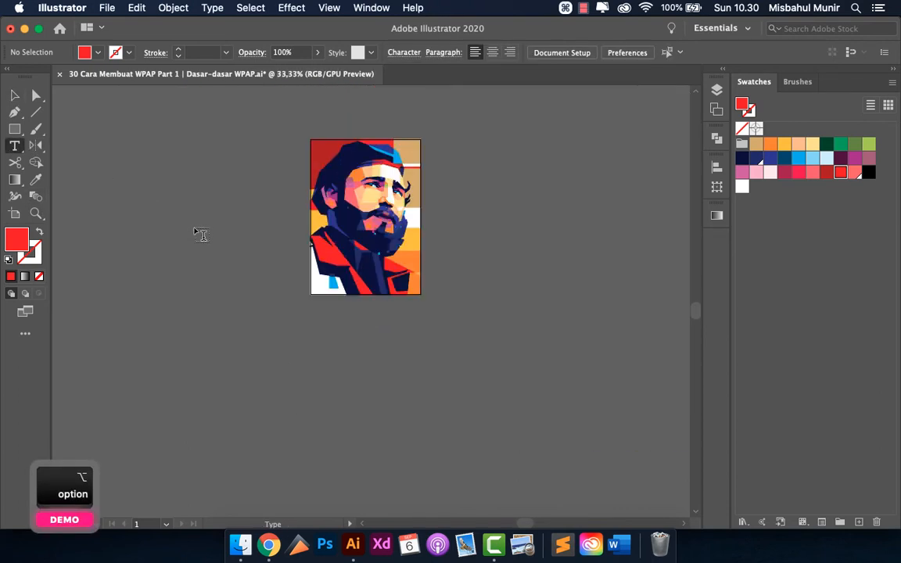
{"action": "scroll", "coordinate": [339, 284], "scroll_direction": "up", "scroll_amount": 3}
{"action": "left_click", "coordinate": [346, 254]}
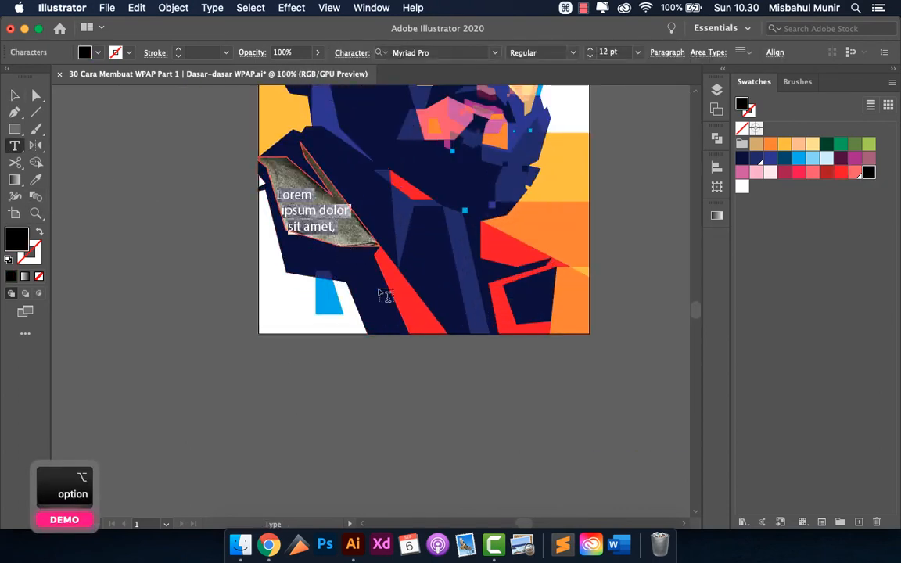
{"action": "key", "text": "super+z"}
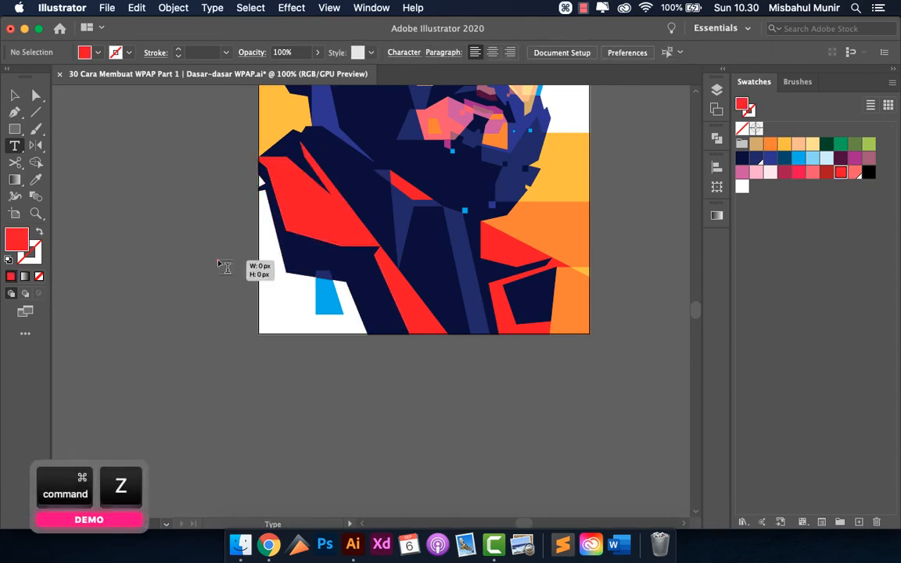
{"action": "left_click", "coordinate": [225, 267]}
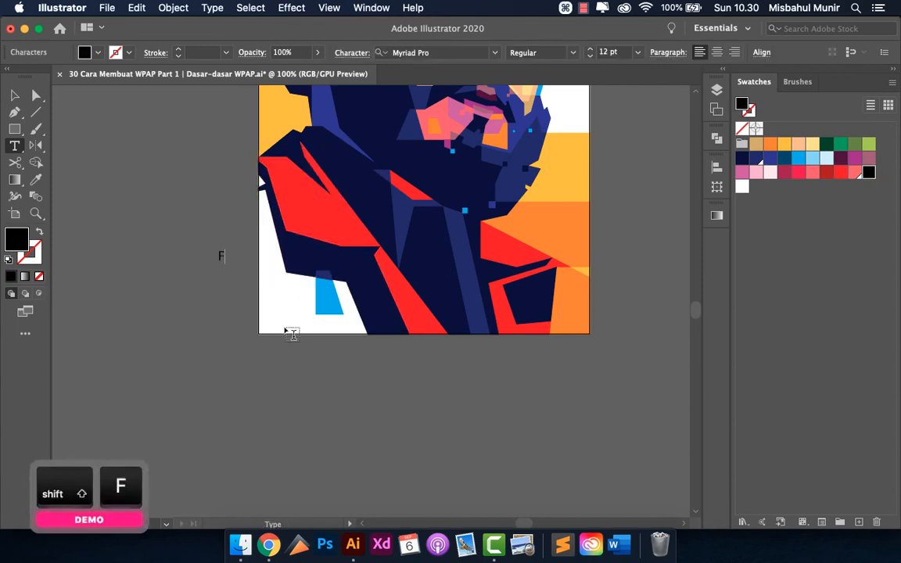
{"action": "type", "text": "Fidel Castro"}
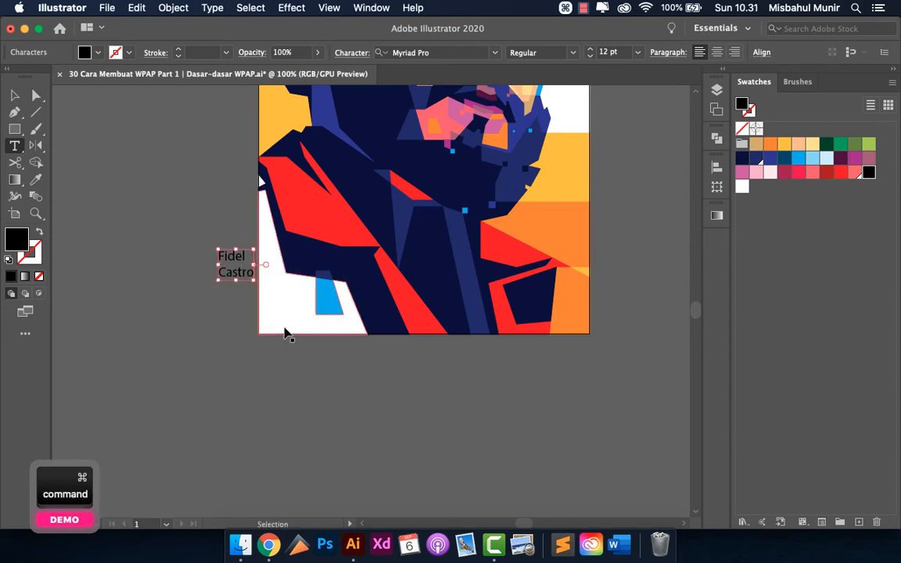
{"action": "key", "text": "super+Return"}
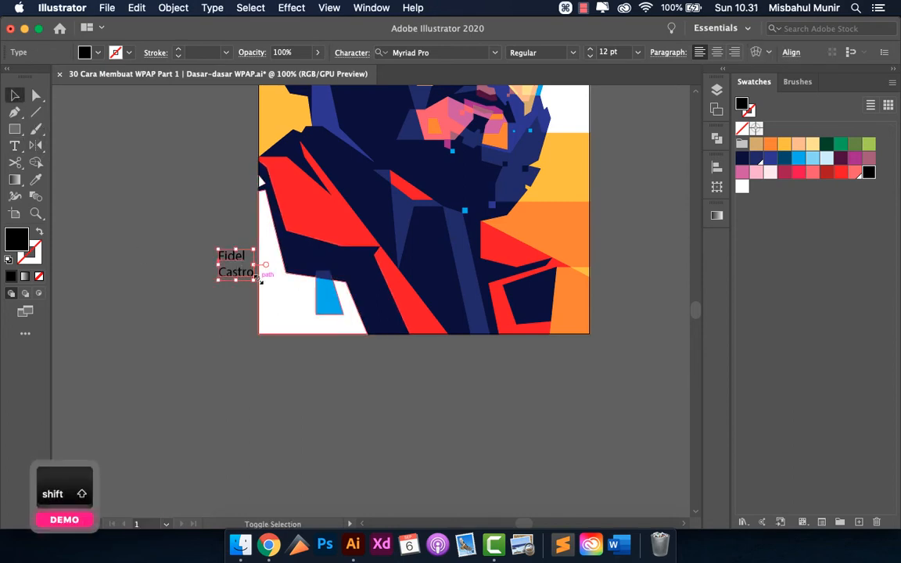
Enlarge the name text to about 35.6 pt and place it over the portrait's lower corner beside the jacket
{"action": "left_click_drag", "start_coordinate": [273, 290], "coordinate": [358, 326]}
{"action": "left_click_drag", "start_coordinate": [284, 308], "coordinate": [381, 292]}
{"action": "scroll", "coordinate": [321, 332], "scroll_direction": "down", "scroll_amount": 3}
{"action": "scroll", "coordinate": [344, 305], "scroll_direction": "up", "scroll_amount": 3}
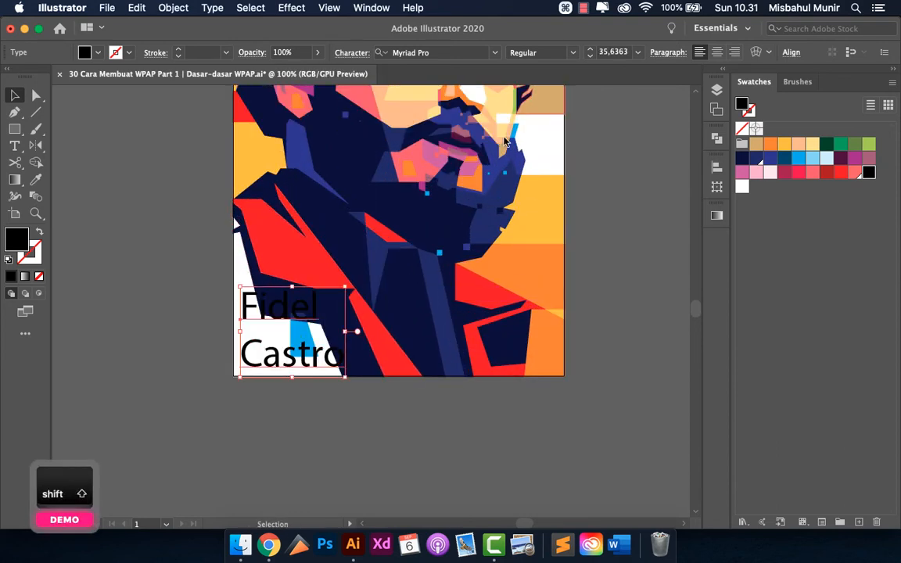
Browse the available fonts for the name text and set it to New Amsterdam
{"action": "left_click", "coordinate": [494, 52]}
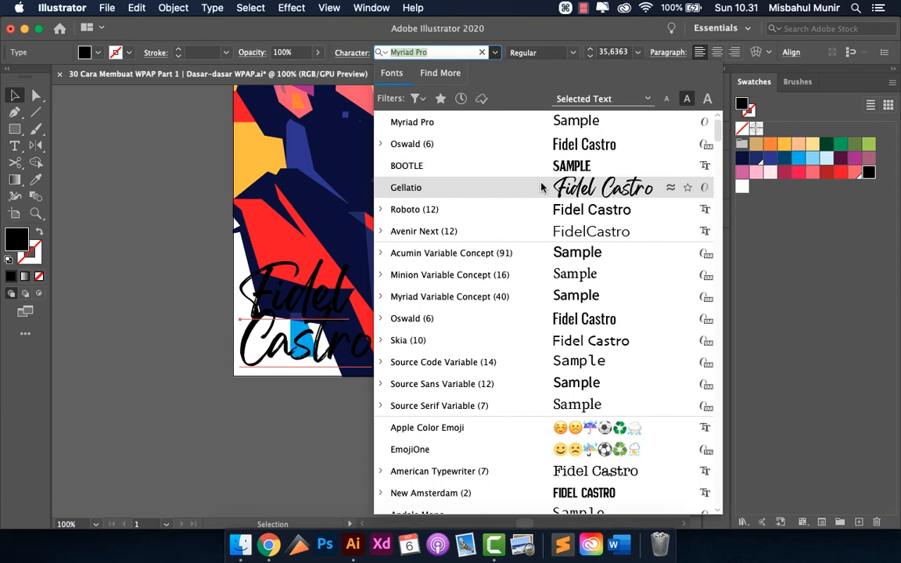
{"action": "scroll", "coordinate": [588, 322], "scroll_direction": "down", "scroll_amount": 2}
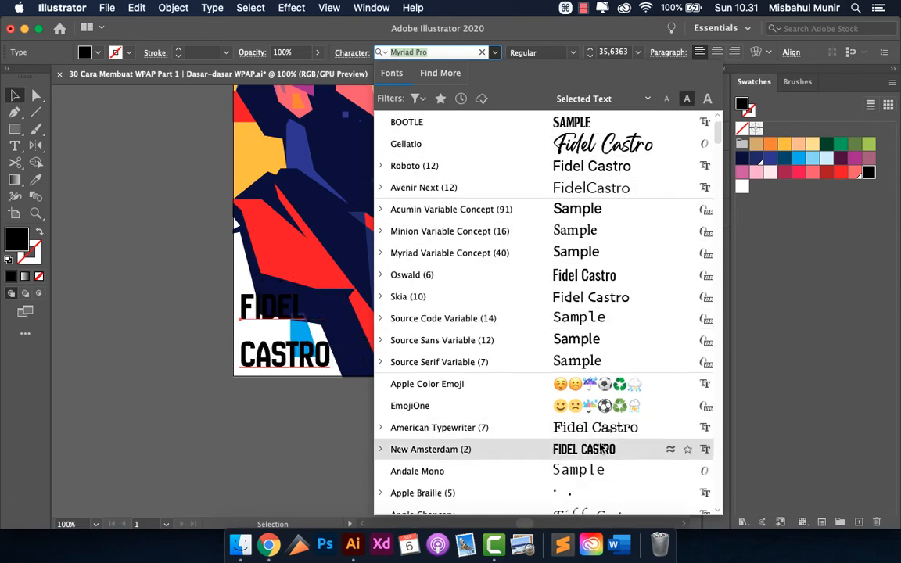
{"action": "scroll", "coordinate": [601, 448], "scroll_direction": "down", "scroll_amount": 8}
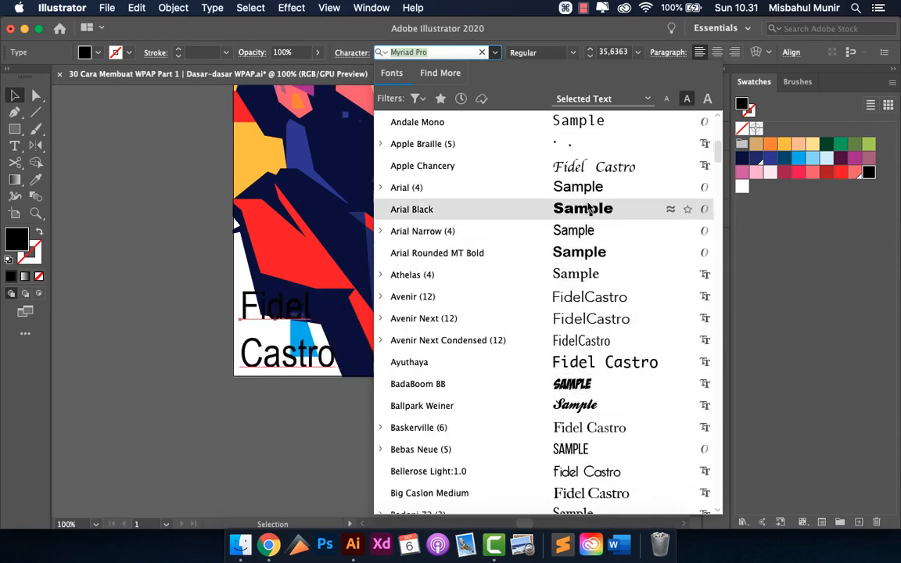
{"action": "scroll", "coordinate": [592, 258], "scroll_direction": "up", "scroll_amount": 4}
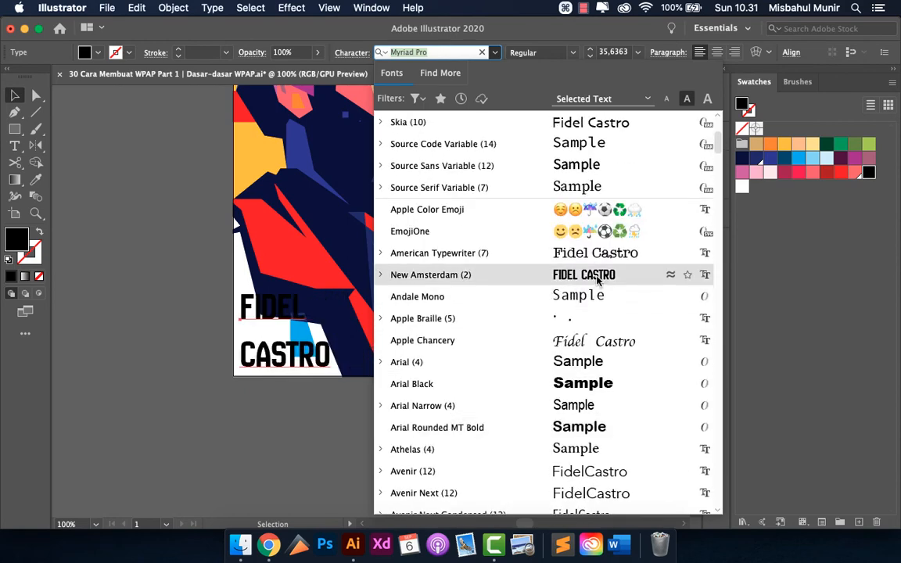
{"action": "scroll", "coordinate": [604, 360], "scroll_direction": "down", "scroll_amount": 10}
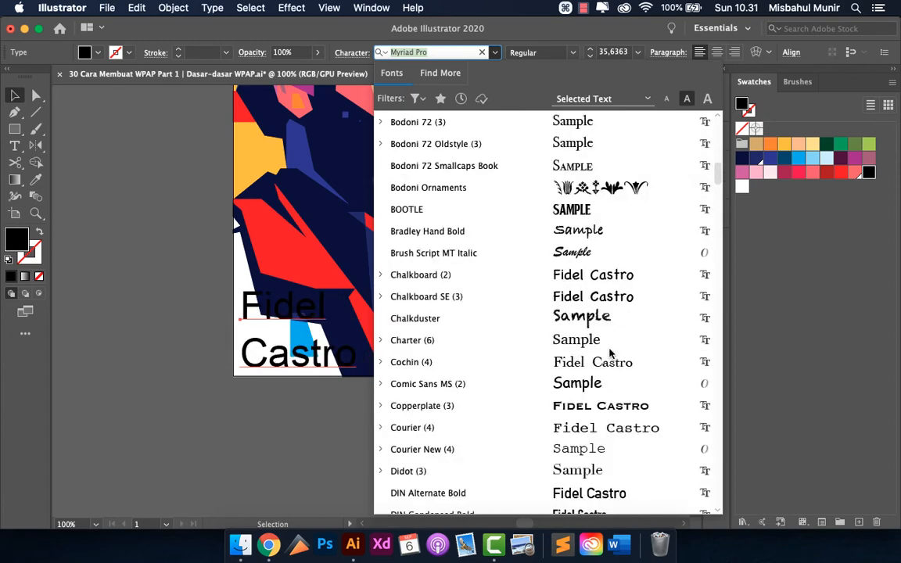
{"action": "scroll", "coordinate": [610, 346], "scroll_direction": "down", "scroll_amount": 5}
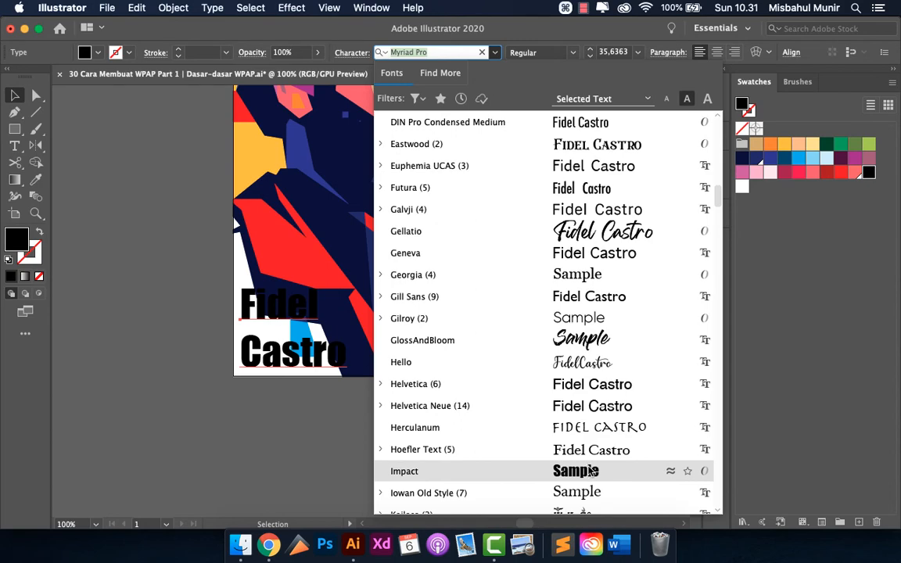
{"action": "scroll", "coordinate": [598, 352], "scroll_direction": "down", "scroll_amount": 10}
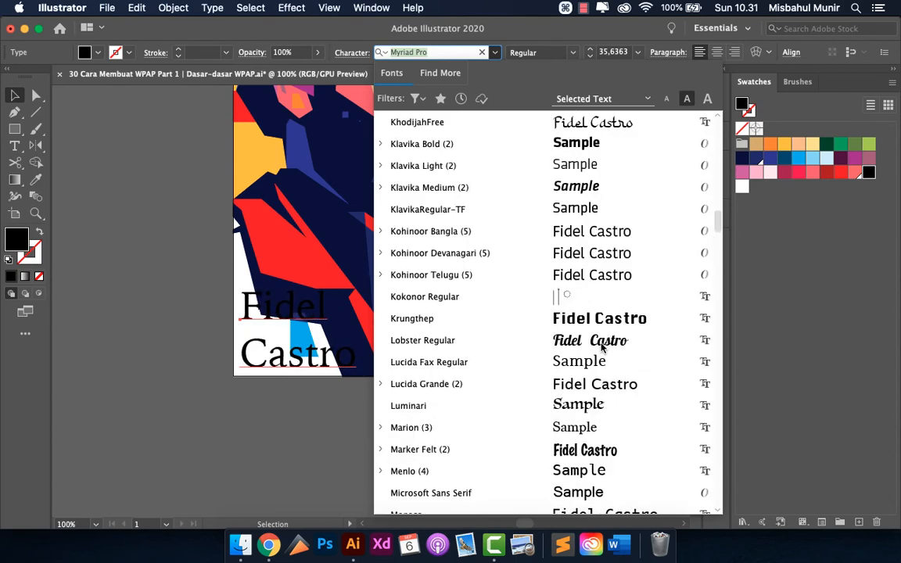
{"action": "scroll", "coordinate": [602, 348], "scroll_direction": "down", "scroll_amount": 20}
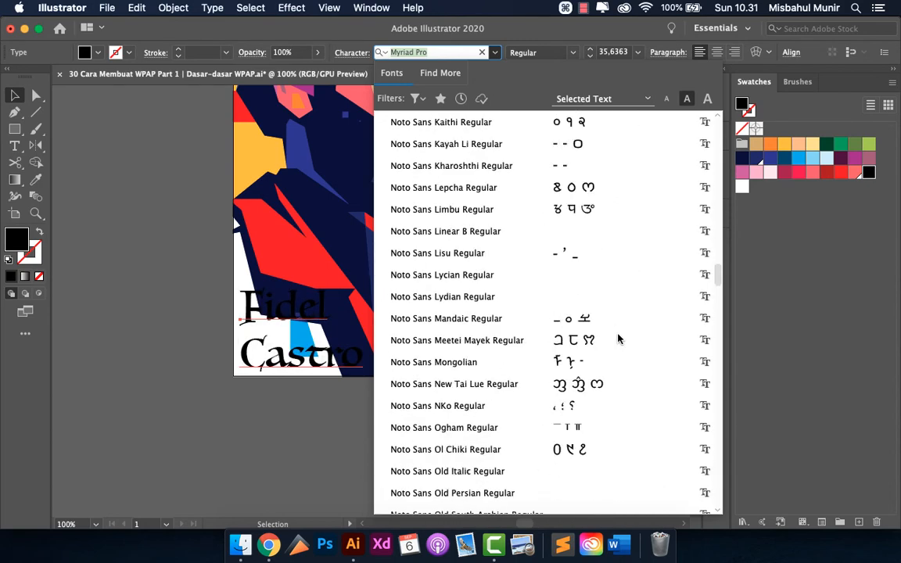
{"action": "scroll", "coordinate": [618, 338], "scroll_direction": "down", "scroll_amount": 20}
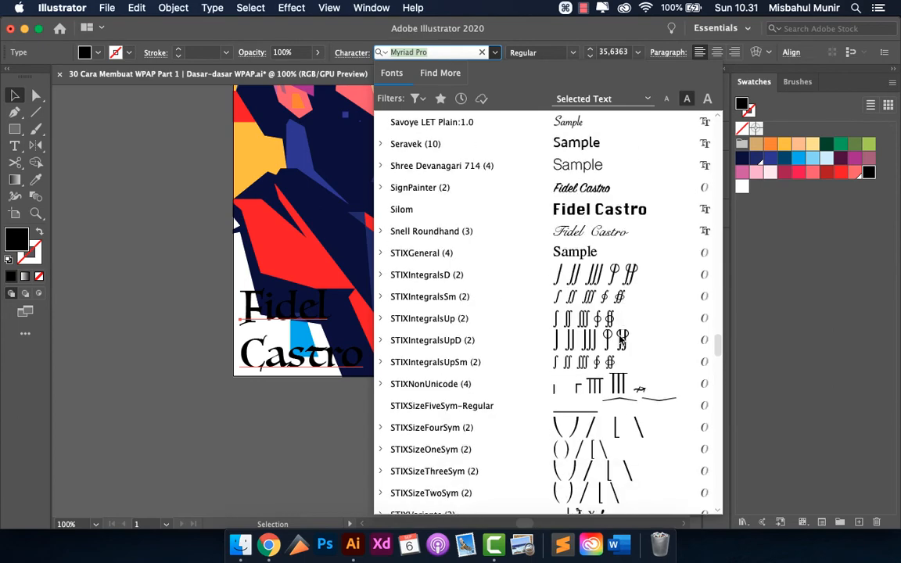
{"action": "scroll", "coordinate": [622, 342], "scroll_direction": "down", "scroll_amount": 7}
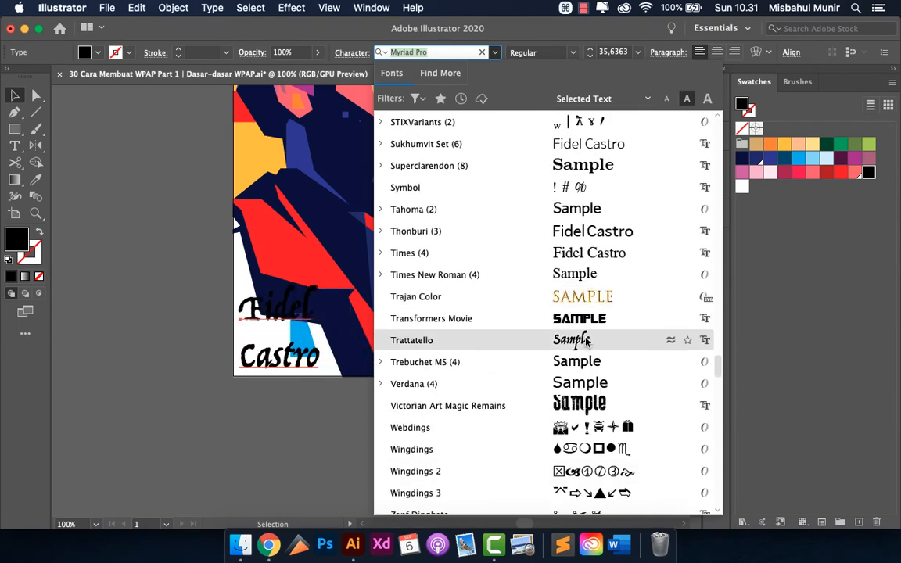
{"action": "scroll", "coordinate": [586, 340], "scroll_direction": "down", "scroll_amount": 20}
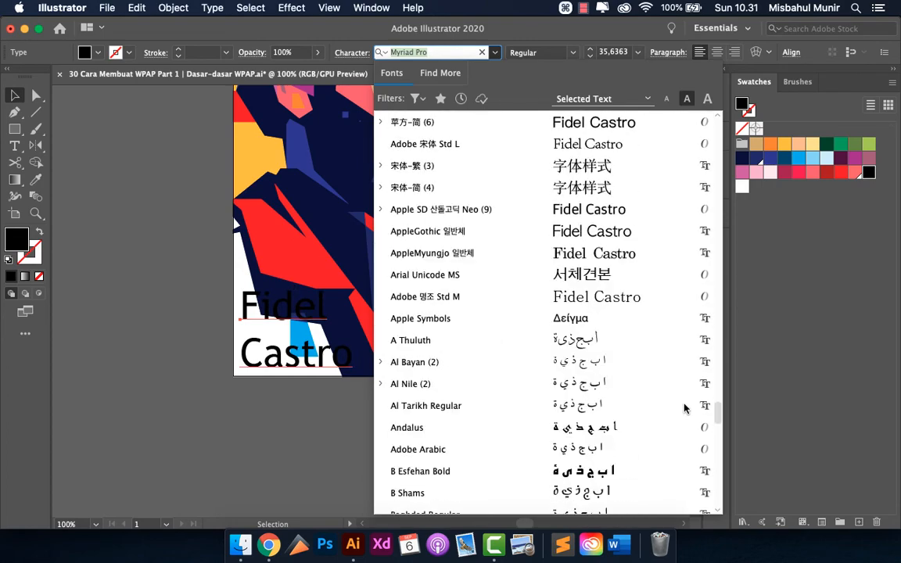
{"action": "left_click_drag", "start_coordinate": [717, 422], "coordinate": [716, 131]}
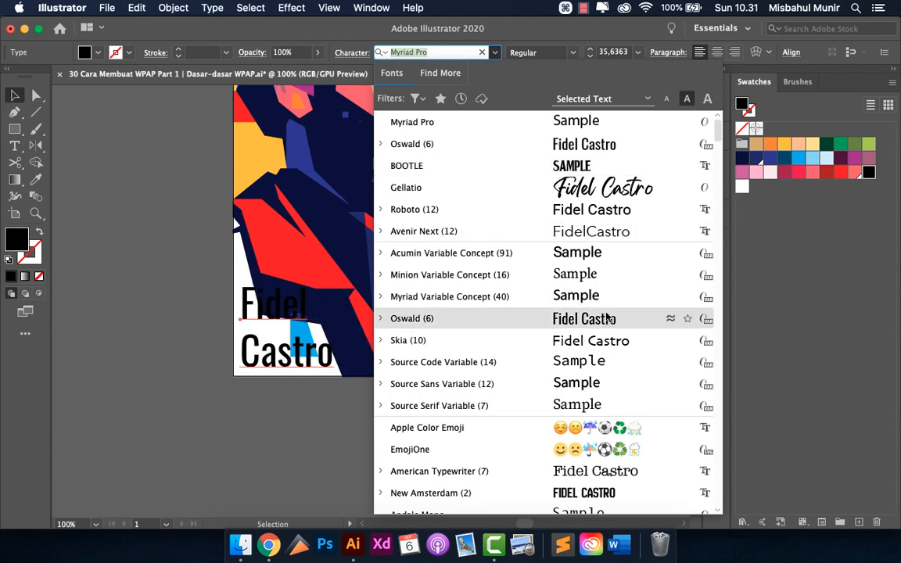
{"action": "scroll", "coordinate": [607, 352], "scroll_direction": "down", "scroll_amount": 2}
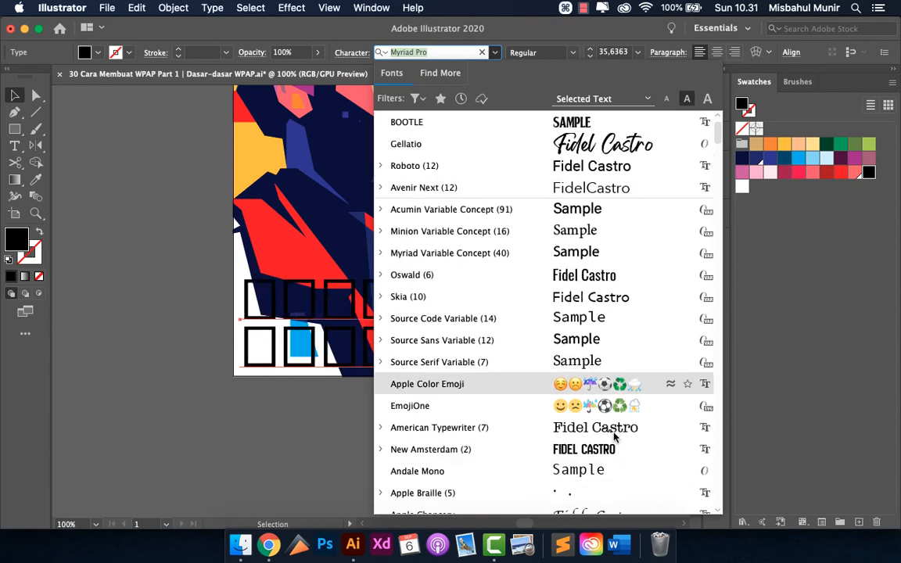
{"action": "left_click", "coordinate": [602, 450]}
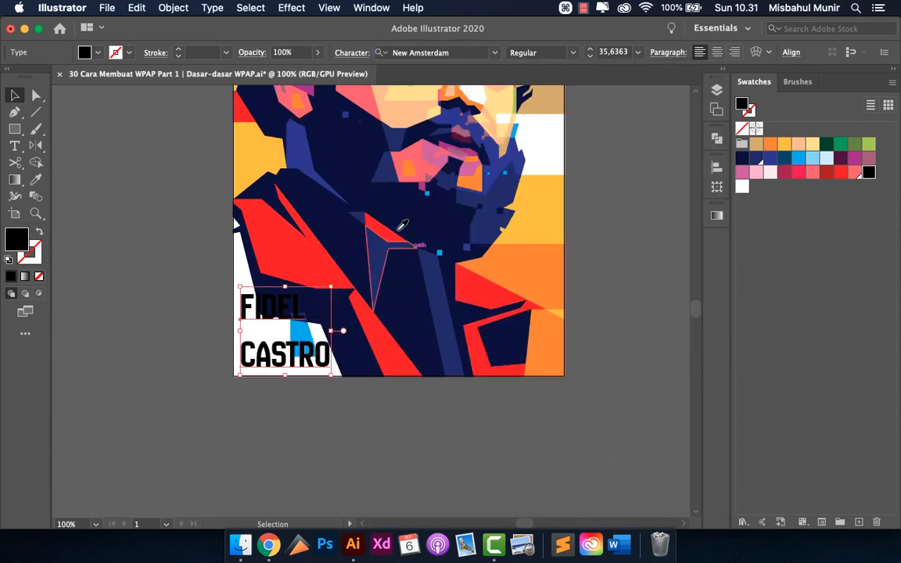
Try filling the name text with the golden yellow sampled from the background block beside the neck
{"action": "key", "text": "i"}
{"action": "left_click", "coordinate": [241, 146]}
{"action": "key", "text": "v"}
{"action": "left_click", "coordinate": [144, 198]}
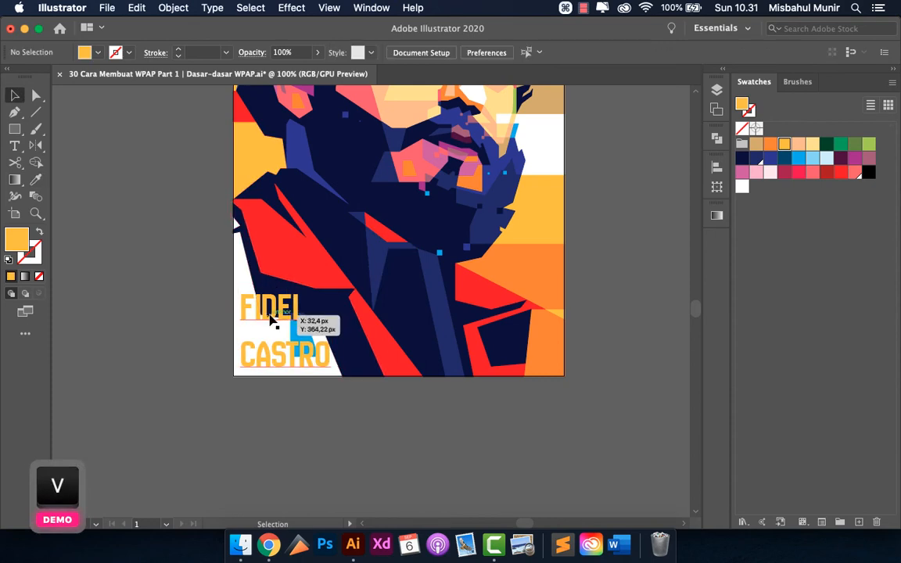
Try filling the name text with the jacket's red and check it against the whole portrait
{"action": "left_click", "coordinate": [275, 313]}
{"action": "key", "text": "i"}
{"action": "left_click", "coordinate": [393, 235]}
{"action": "key", "text": "v"}
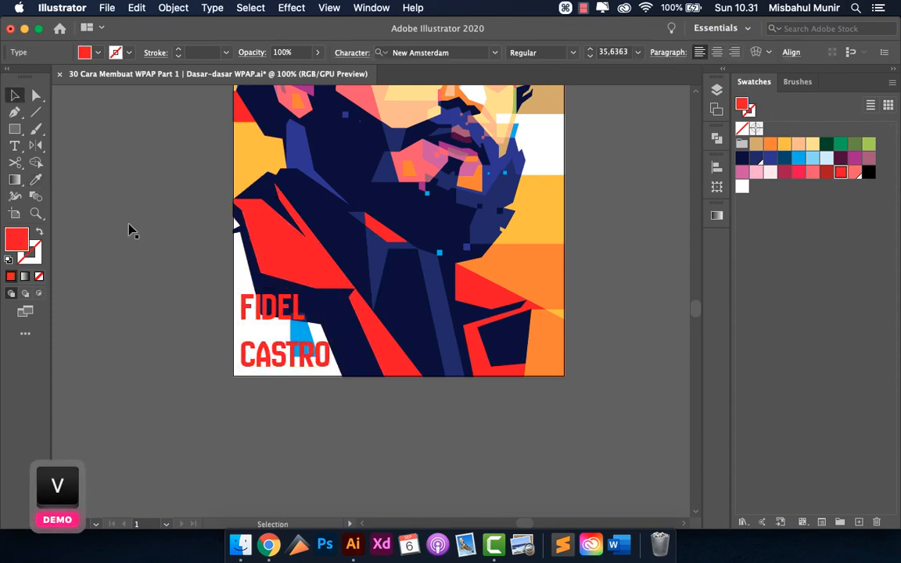
{"action": "left_click", "coordinate": [129, 227]}
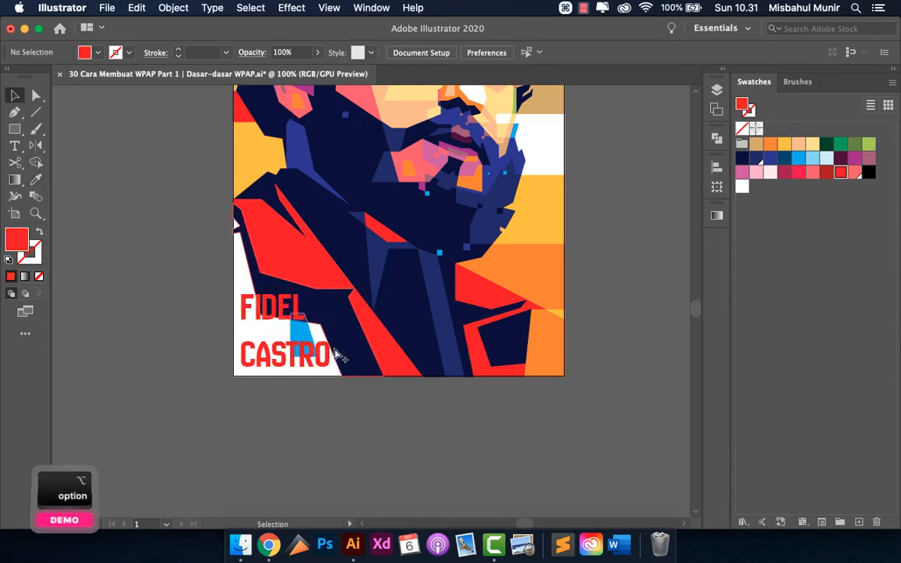
{"action": "key", "text": "super+alt+0"}
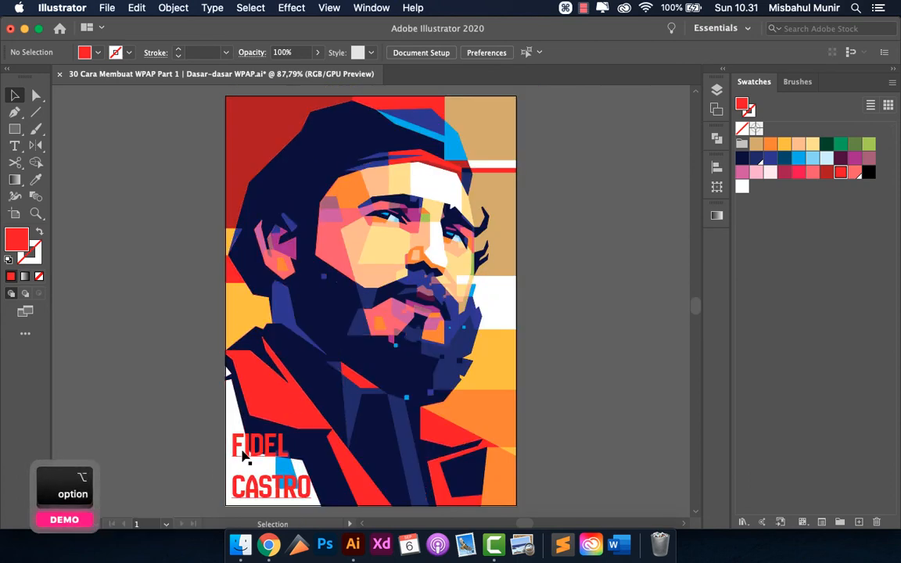
Try the beret's light blue and the forehead's peach on the name text, settling on the tan of the background block beside the face
{"action": "left_click", "coordinate": [243, 442]}
{"action": "key", "text": "i"}
{"action": "left_click", "coordinate": [459, 143]}
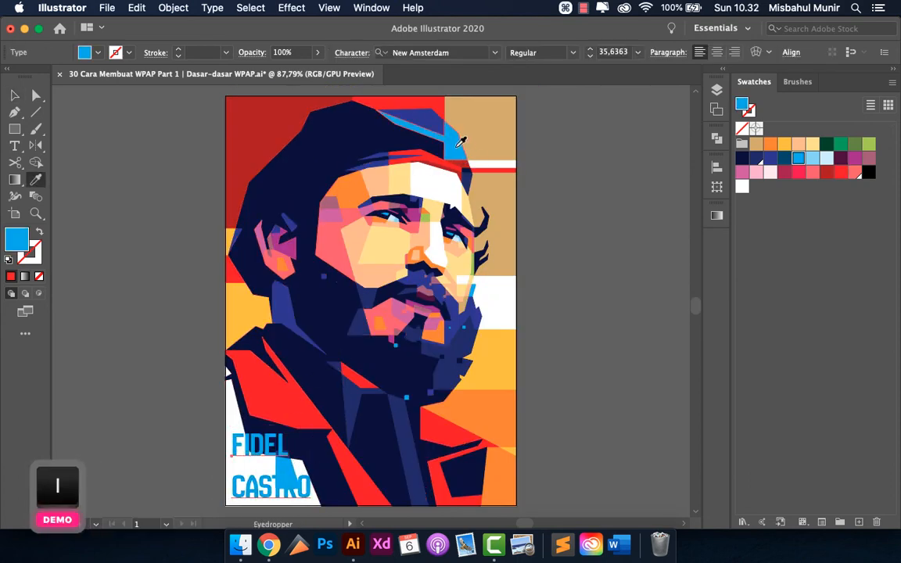
{"action": "left_click", "coordinate": [411, 176]}
{"action": "left_click", "coordinate": [359, 165]}
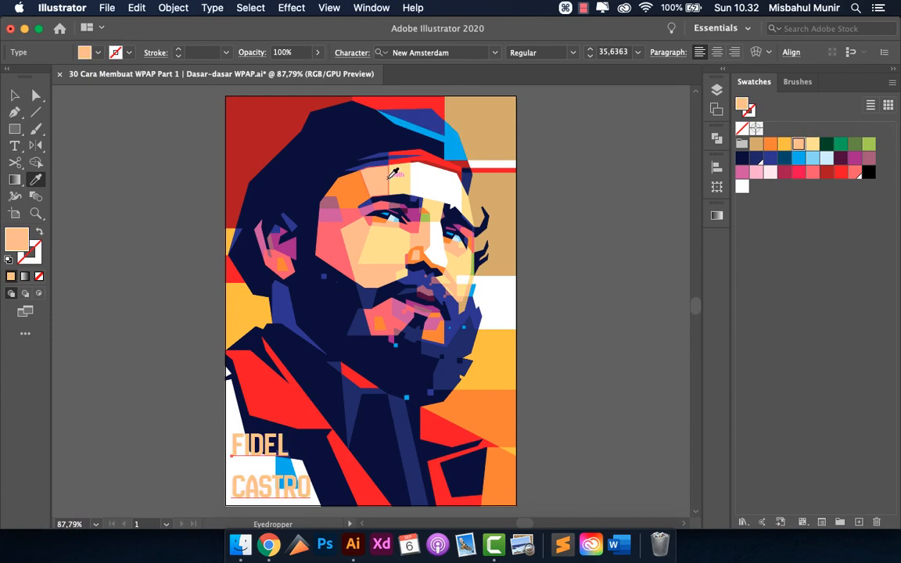
{"action": "left_click", "coordinate": [467, 188]}
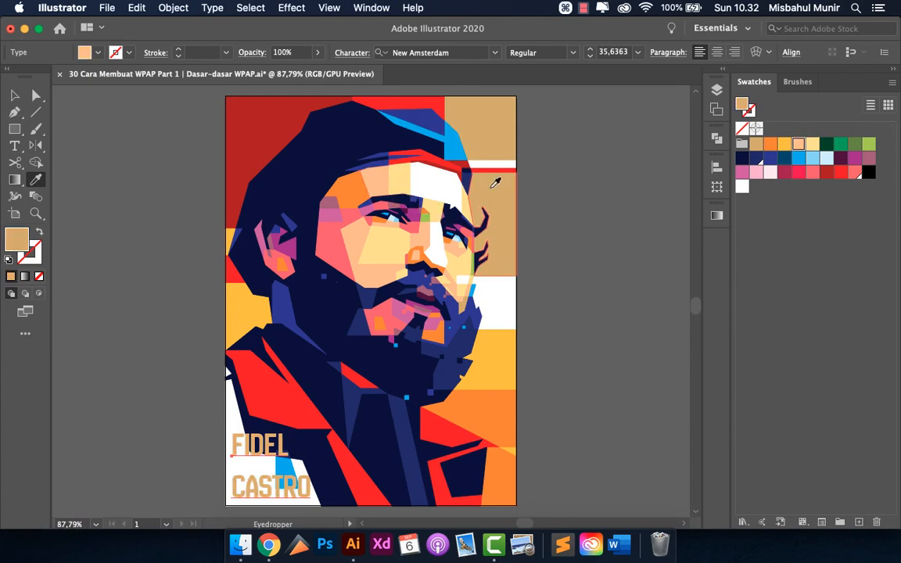
{"action": "key", "text": "v"}
{"action": "left_click", "coordinate": [579, 243]}
Convert the name text to outlines and isolate the resulting group of letters
{"action": "left_click", "coordinate": [264, 461]}
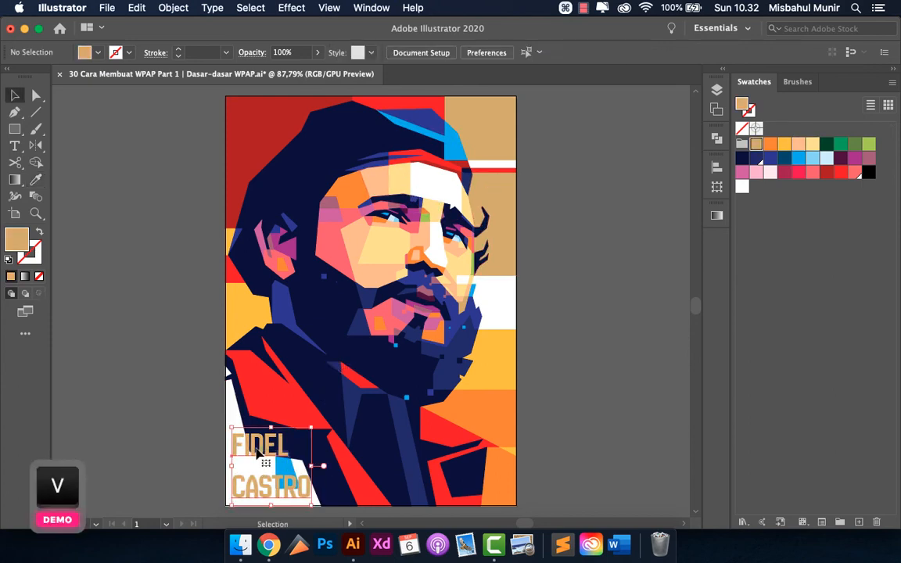
{"action": "scroll", "coordinate": [278, 415], "scroll_direction": "down", "scroll_amount": 1}
{"action": "scroll", "coordinate": [278, 416], "scroll_direction": "up", "scroll_amount": 2}
{"action": "right_click", "coordinate": [278, 415]}
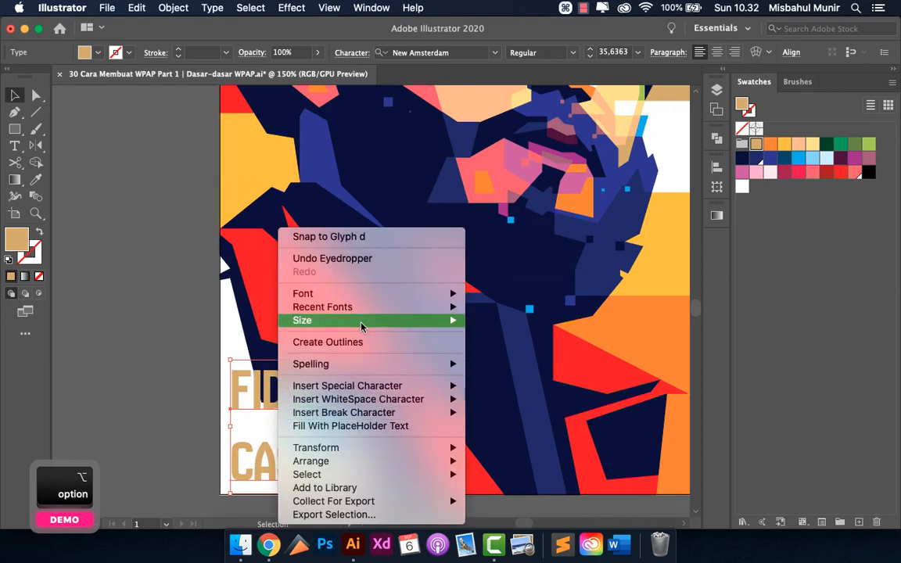
{"action": "left_click", "coordinate": [346, 342]}
{"action": "right_click", "coordinate": [257, 409]}
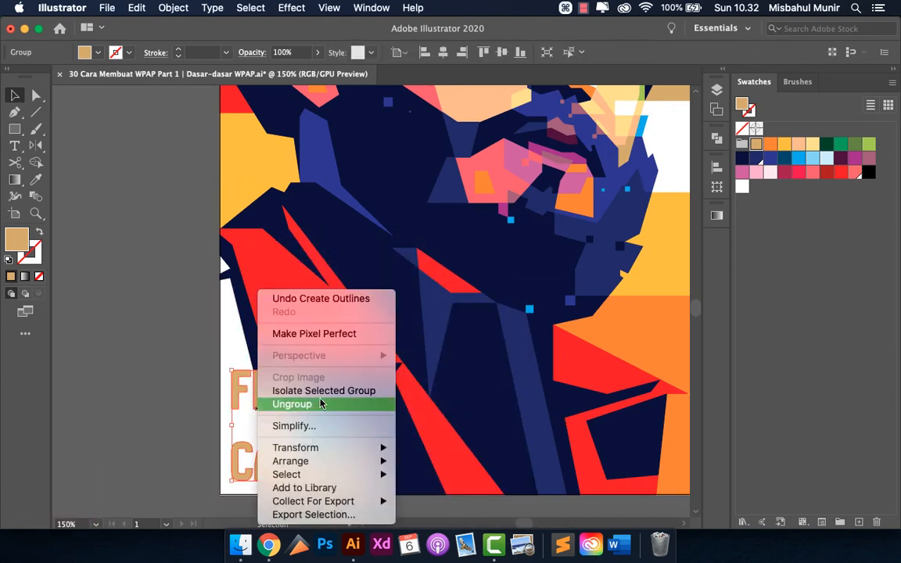
{"action": "left_click", "coordinate": [323, 391]}
Nudge the FIDEL letters down to tighten the gap above CASTRO, and leave isolation mode
{"action": "left_click", "coordinate": [233, 402]}
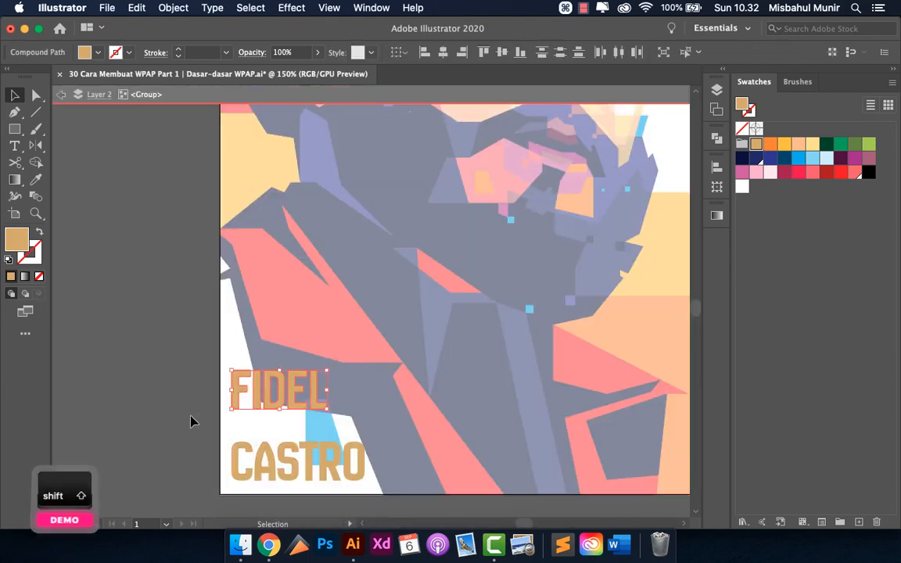
{"action": "key", "text": "shift+Down"}
{"action": "key", "text": "Down"}
{"action": "key", "text": "Down"}
{"action": "key", "text": "Down"}
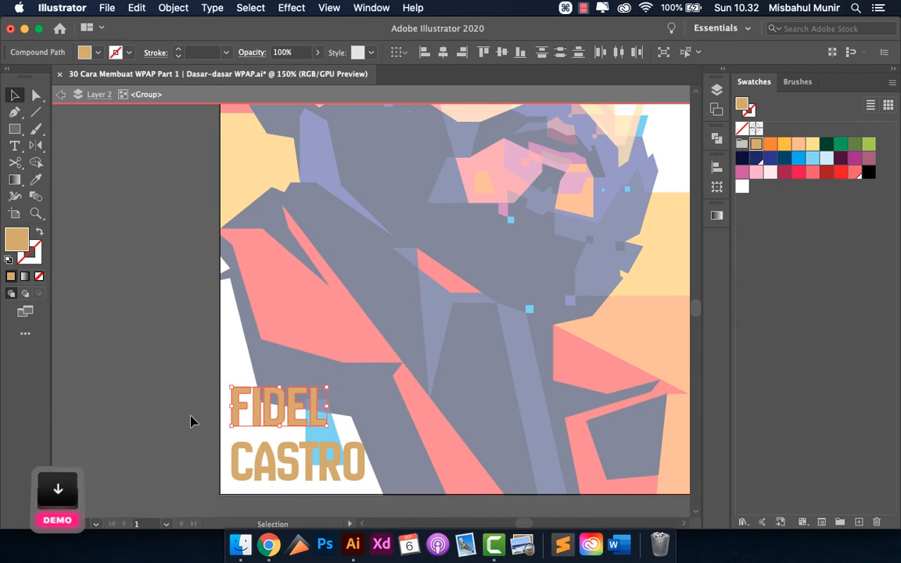
{"action": "double_click", "coordinate": [193, 422]}
{"action": "scroll", "coordinate": [200, 393], "scroll_direction": "down", "scroll_amount": 2}
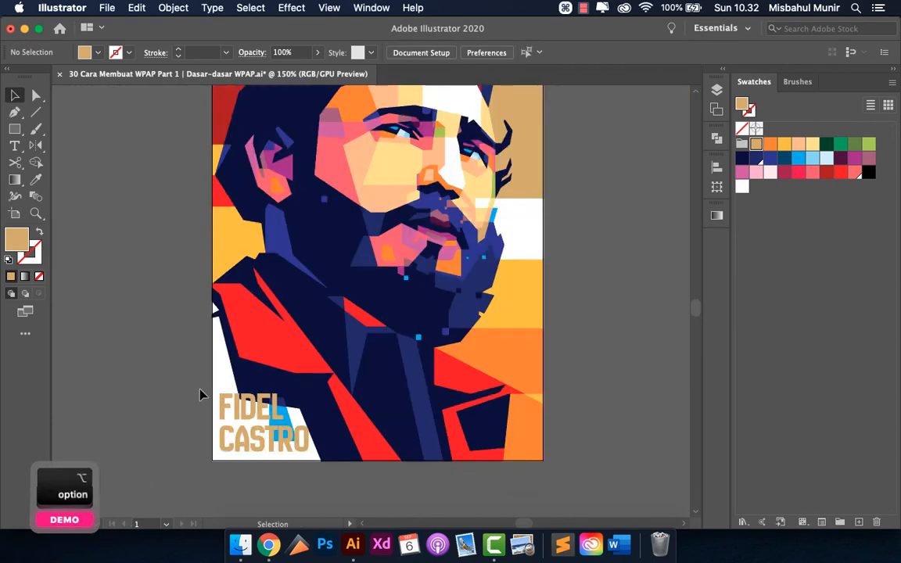
Enlarge the outlined name group proportionally from its upper corner, keeping its lower corner in place
{"action": "scroll", "coordinate": [201, 394], "scroll_direction": "up", "scroll_amount": 2}
{"action": "left_click", "coordinate": [232, 409]}
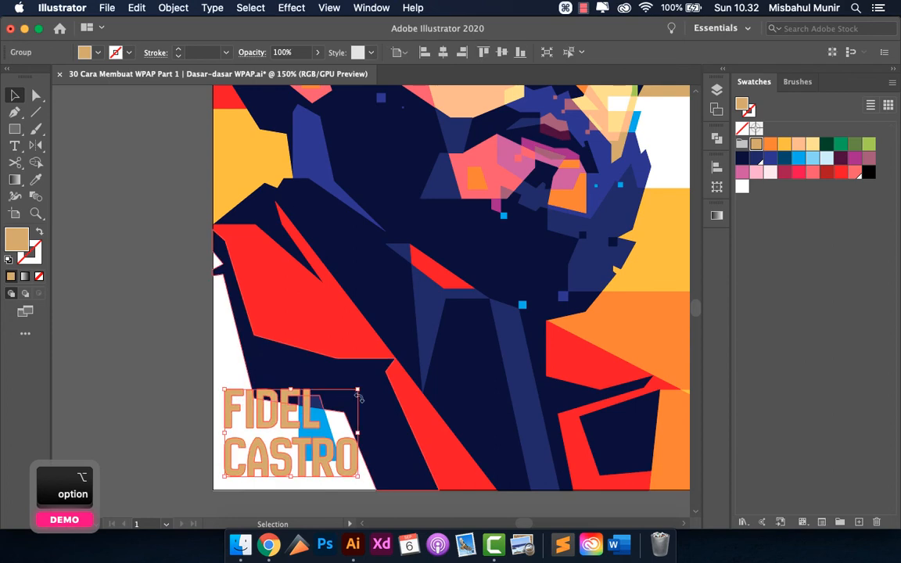
{"action": "left_click_drag", "start_coordinate": [360, 389], "coordinate": [382, 371]}
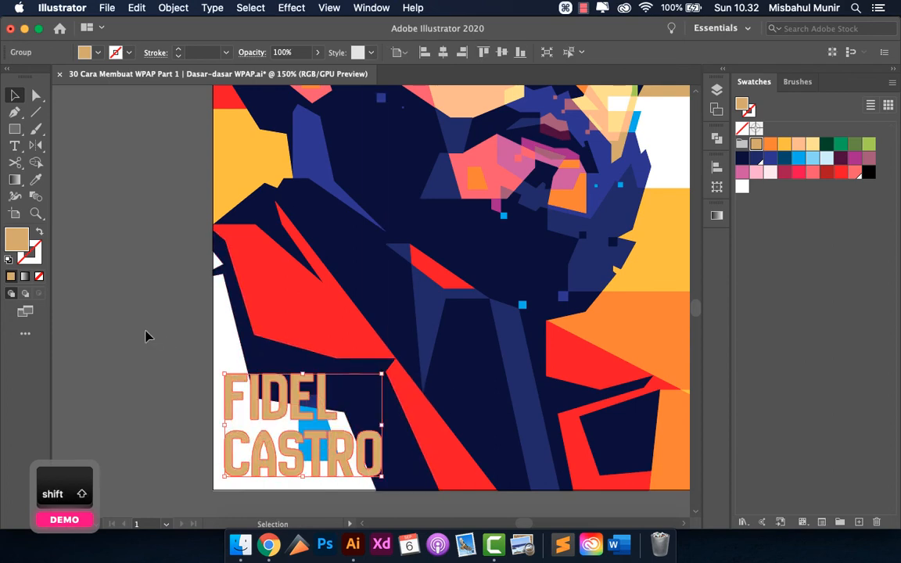
{"action": "left_click", "coordinate": [147, 336]}
{"action": "key", "text": "super+0"}
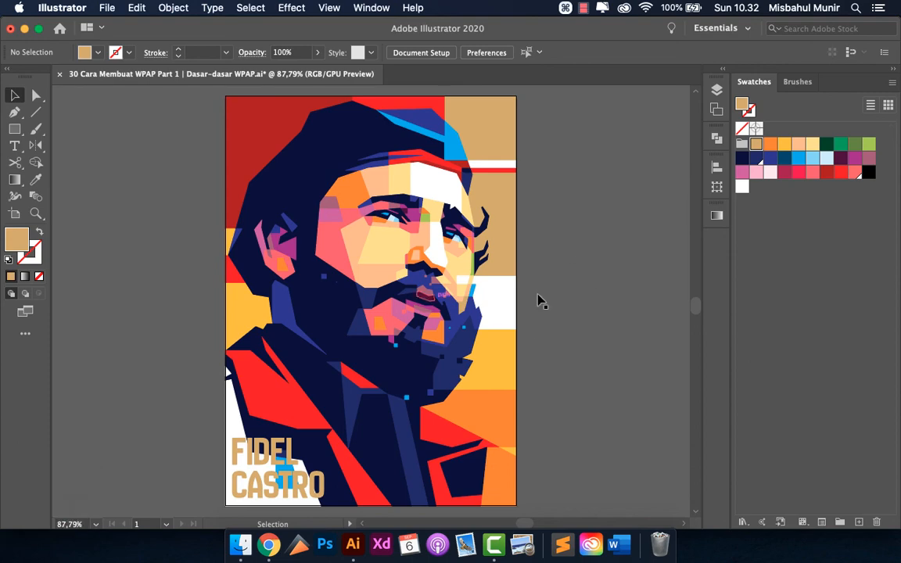
Try recolouring the small coral shape below the eye with the tan swatch, and undo it
{"action": "scroll", "coordinate": [405, 241], "scroll_direction": "up", "scroll_amount": 10}
{"action": "left_click", "coordinate": [241, 301]}
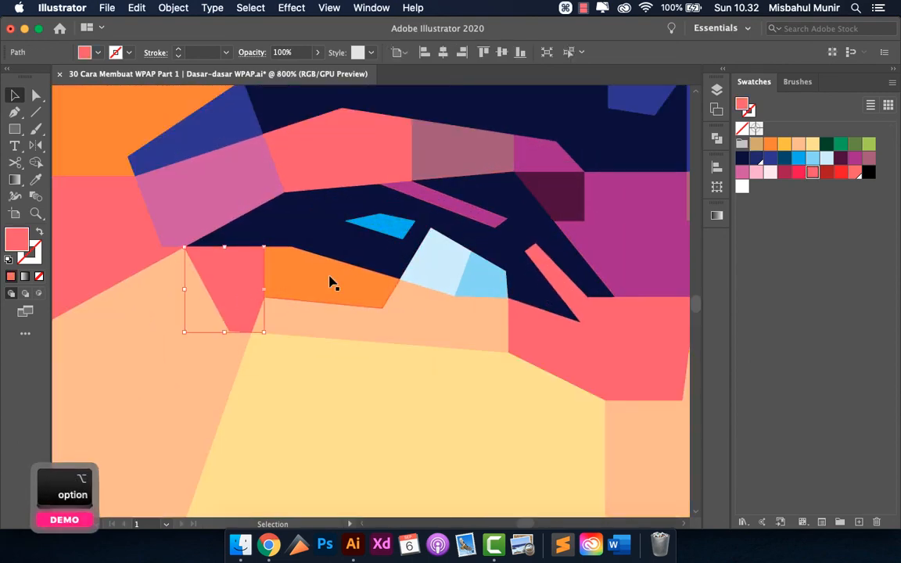
{"action": "scroll", "coordinate": [364, 256], "scroll_direction": "down", "scroll_amount": 5}
{"action": "left_click", "coordinate": [756, 144]}
{"action": "scroll", "coordinate": [487, 196], "scroll_direction": "down", "scroll_amount": 5}
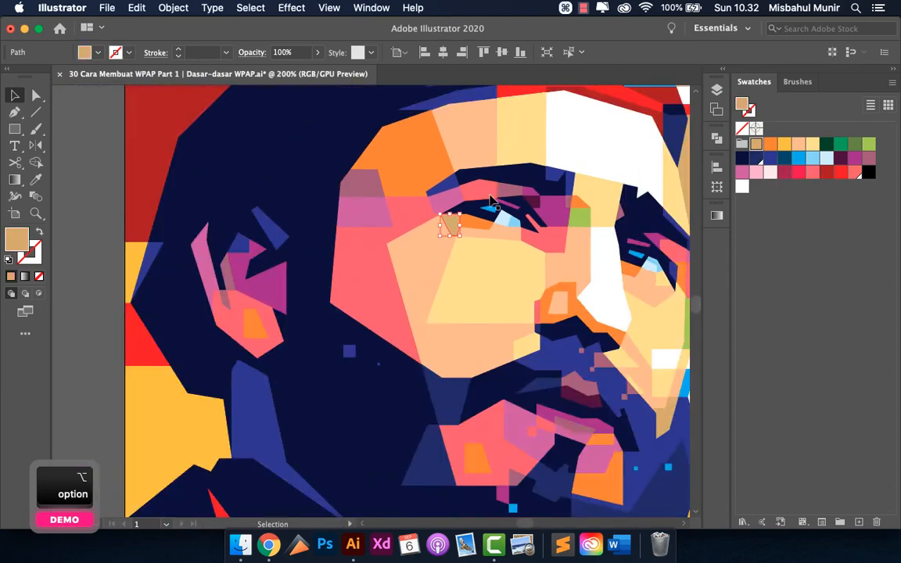
{"action": "left_click", "coordinate": [195, 220]}
{"action": "key", "text": "super+z"}
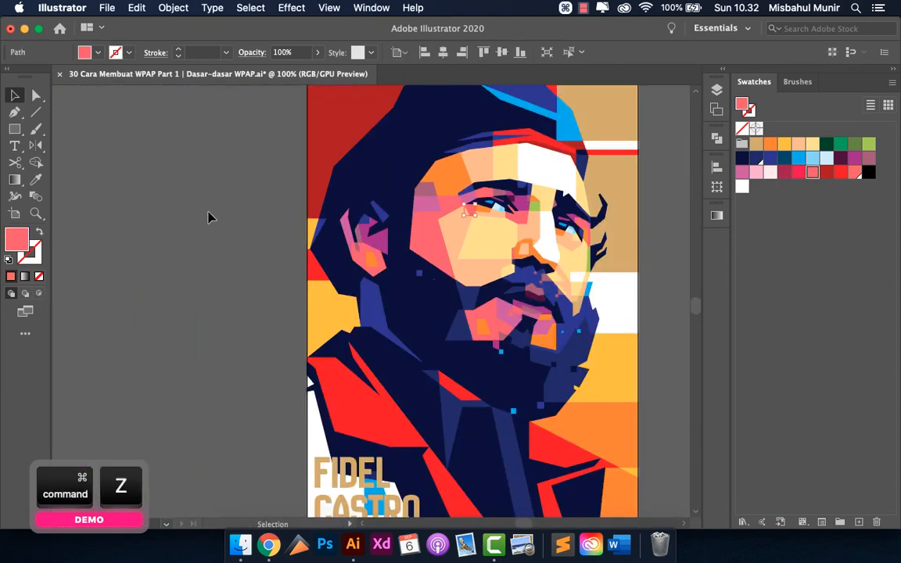
{"action": "scroll", "coordinate": [209, 217], "scroll_direction": "down", "scroll_amount": 1}
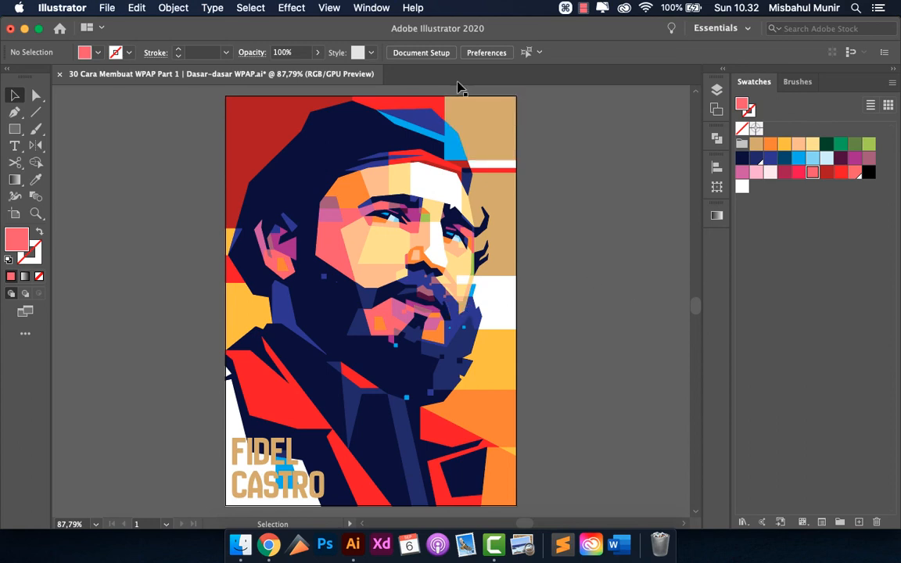
{"action": "scroll", "coordinate": [490, 113], "scroll_direction": "up", "scroll_amount": 1}
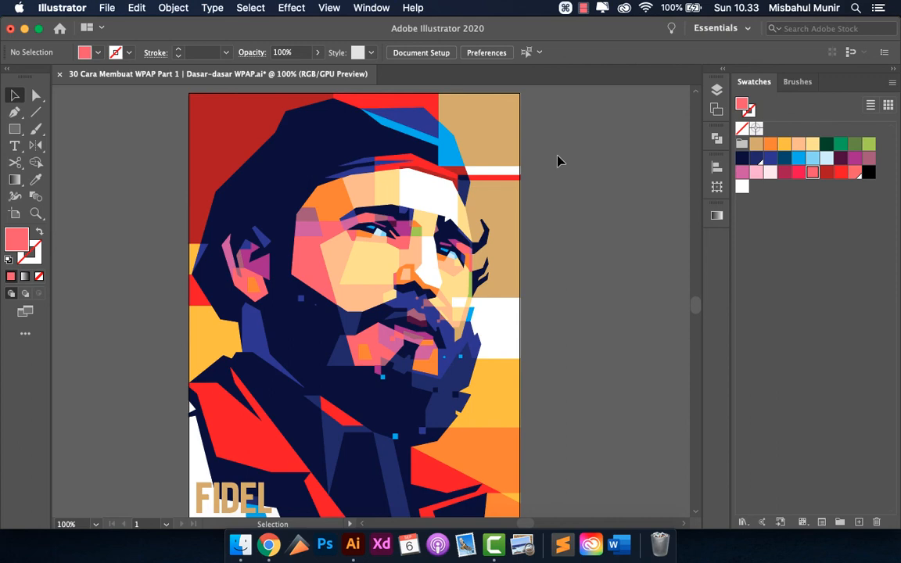
{"action": "key", "text": "super+0"}
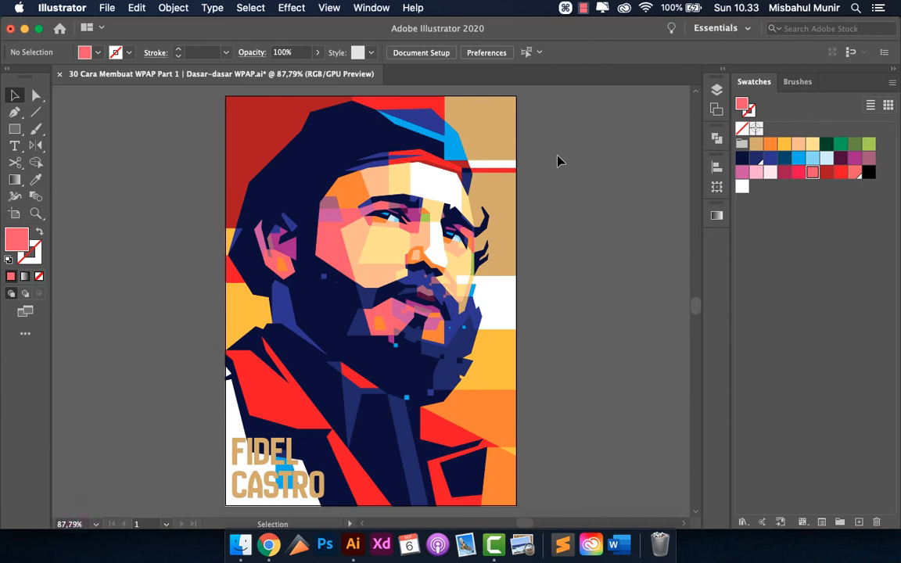
{"action": "left_click", "coordinate": [580, 7]}
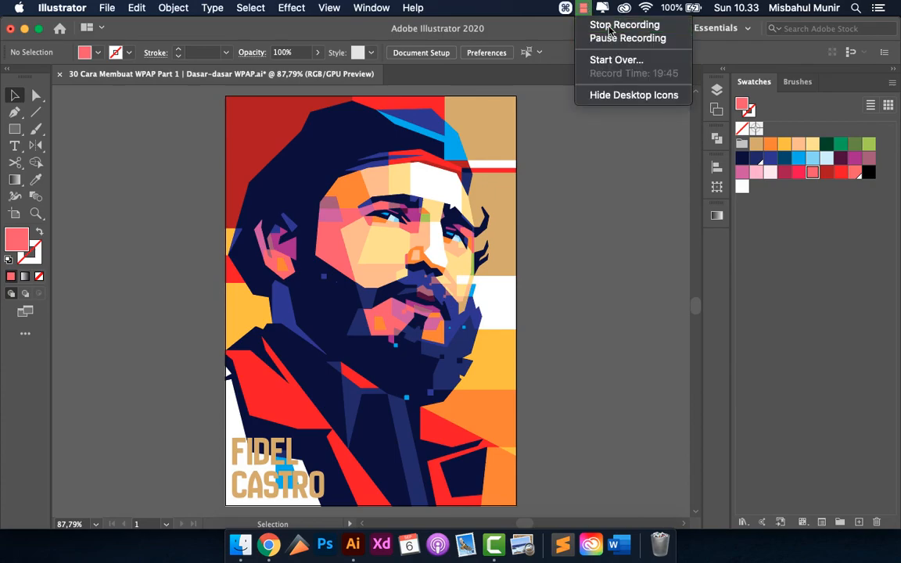